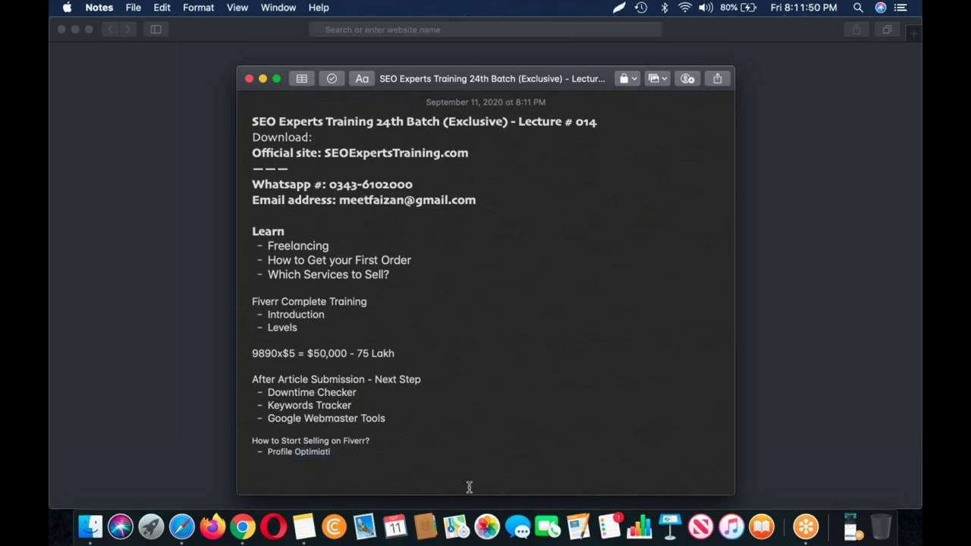
Correct the unfinished last bullet of the note to "Profile Optimization" and start a new line below it
{"action": "key", "text": "BackSpace"}
{"action": "key", "text": "BackSpace"}
{"action": "key", "text": "BackSpace"}
{"action": "type", "text": "zation"}
{"action": "key", "text": "Return"}
Switch to Safari and open fiverr.com
{"action": "left_click", "coordinate": [182, 527]}
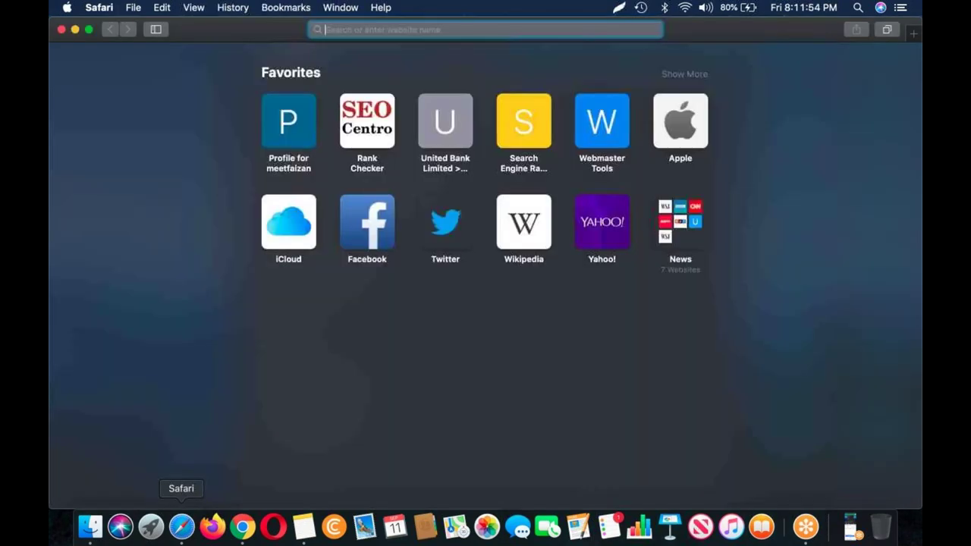
{"action": "left_click", "coordinate": [351, 203]}
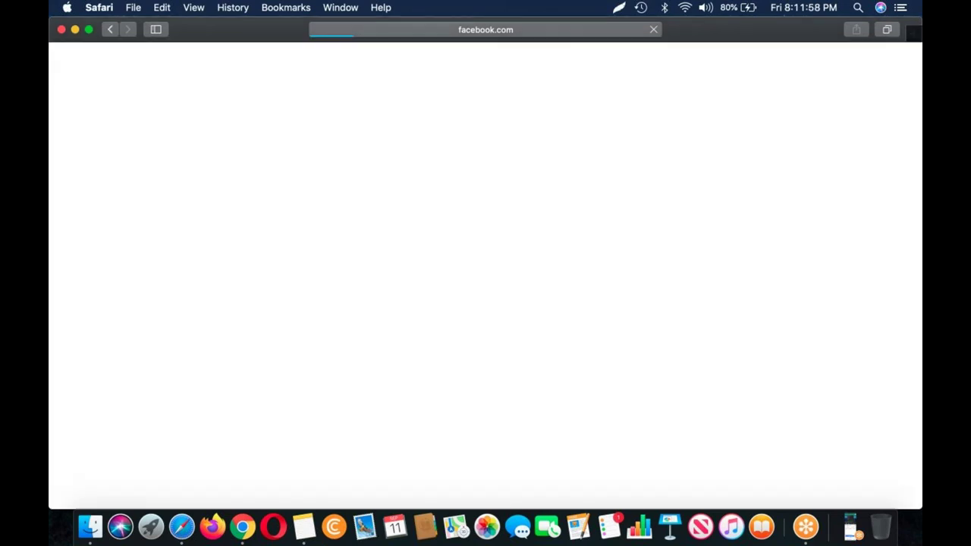
{"action": "key", "text": "super+l"}
{"action": "type", "text": "fiverr.com"}
{"action": "key", "text": "Return"}
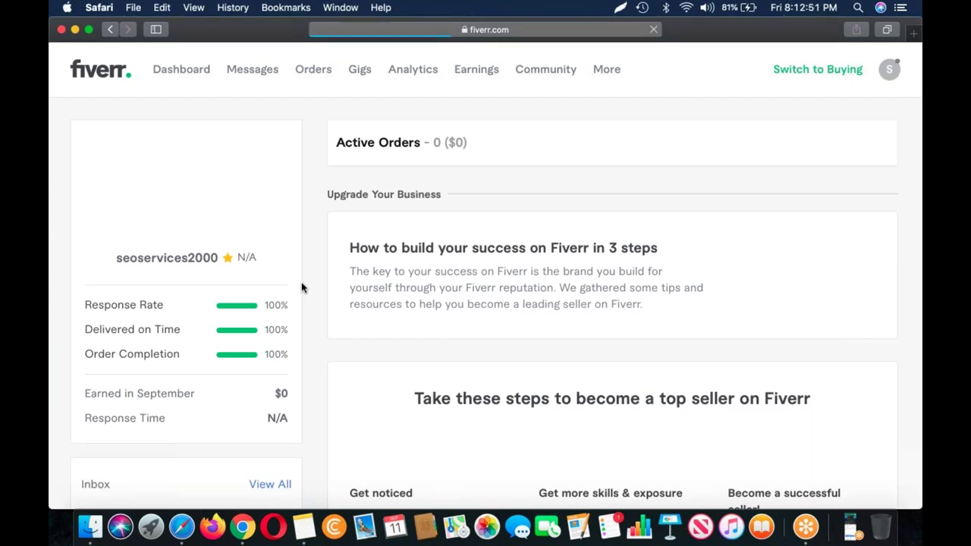
Look over the Fiverr seller dashboard and open the account's profile page
{"action": "scroll", "coordinate": [302, 288], "scroll_direction": "down", "scroll_amount": 5}
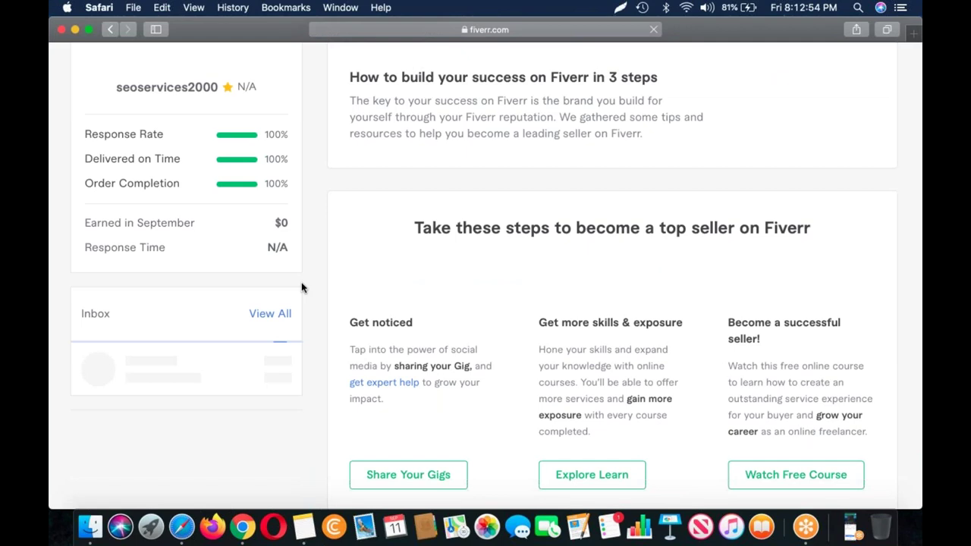
{"action": "scroll", "coordinate": [301, 287], "scroll_direction": "down", "scroll_amount": 4}
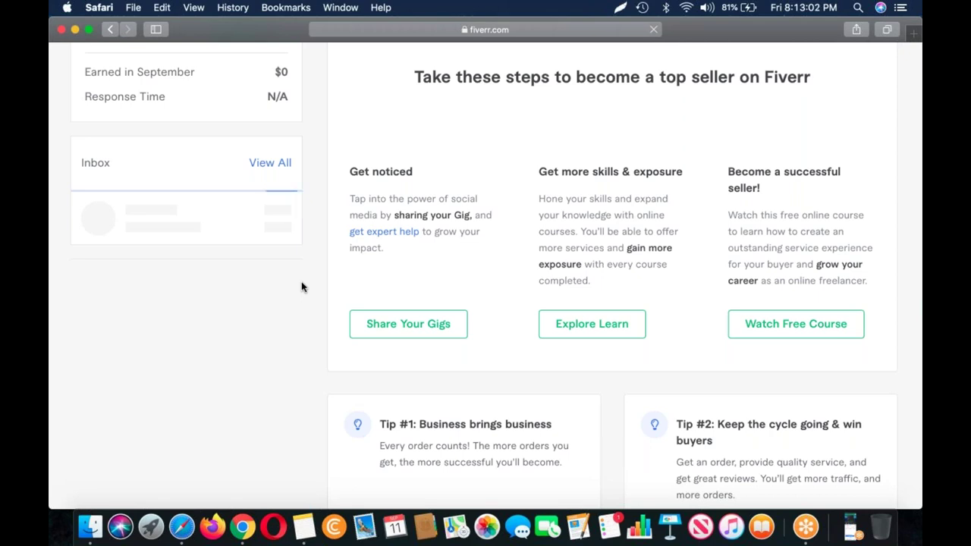
{"action": "scroll", "coordinate": [301, 287], "scroll_direction": "up", "scroll_amount": 5}
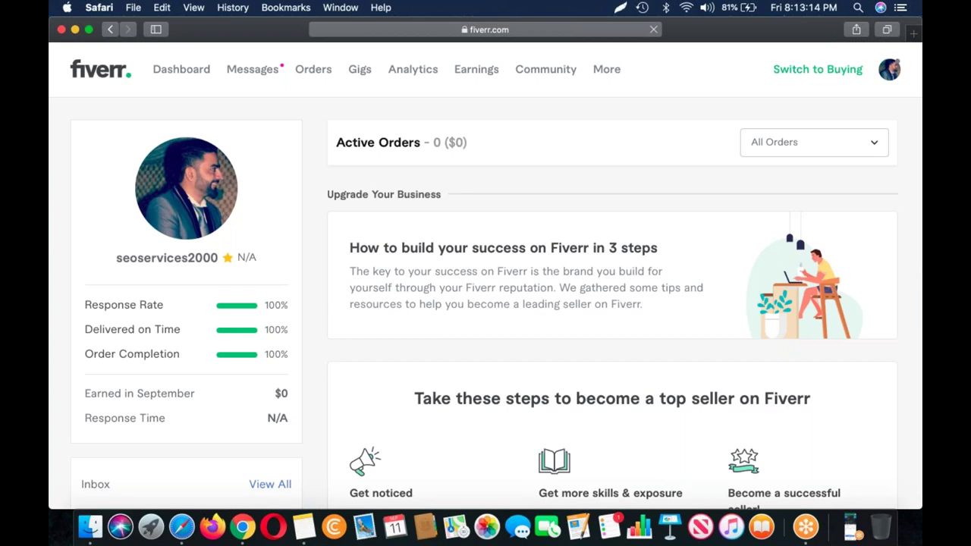
{"action": "scroll", "coordinate": [485, 273], "scroll_direction": "down", "scroll_amount": 15}
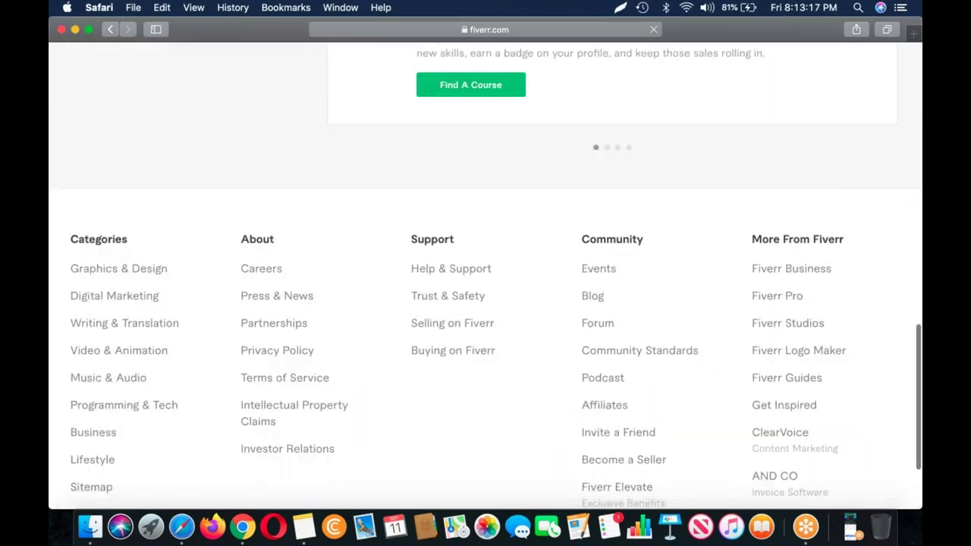
{"action": "scroll", "coordinate": [486, 273], "scroll_direction": "up", "scroll_amount": 12}
{"action": "scroll", "coordinate": [485, 274], "scroll_direction": "up", "scroll_amount": 5}
{"action": "left_click", "coordinate": [889, 69]}
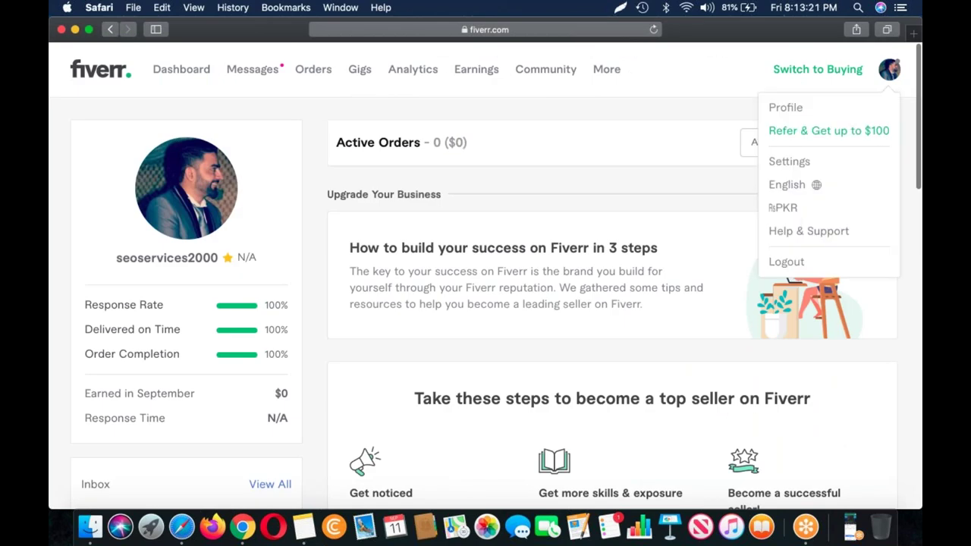
{"action": "left_click", "coordinate": [792, 106]}
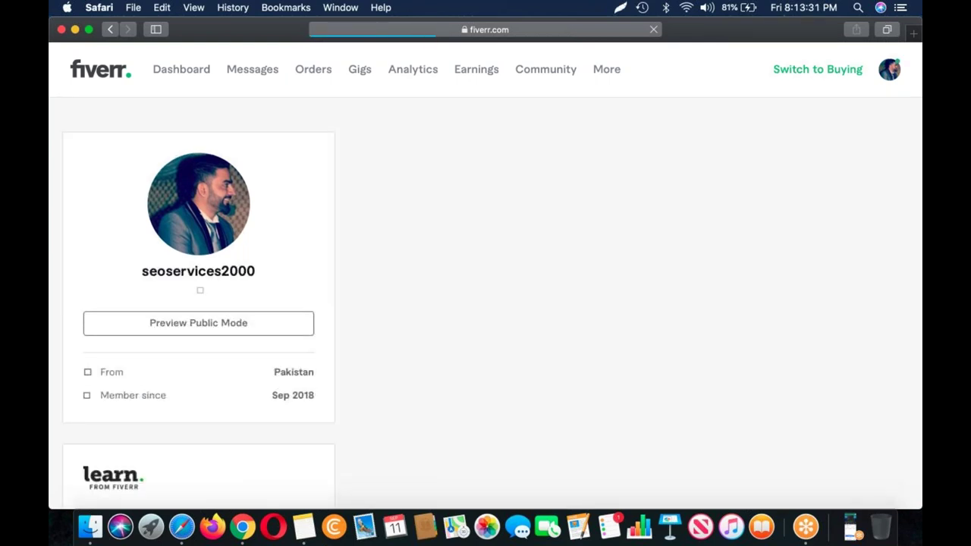
Review the description, languages, linked accounts and skills sections of the seller profile
{"action": "scroll", "coordinate": [485, 273], "scroll_direction": "down", "scroll_amount": 10}
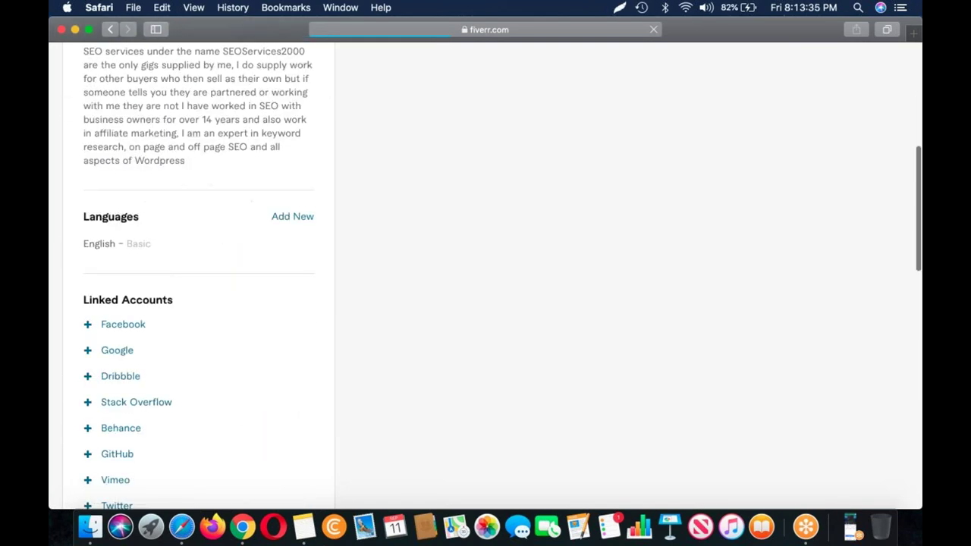
{"action": "scroll", "coordinate": [485, 273], "scroll_direction": "down", "scroll_amount": 3}
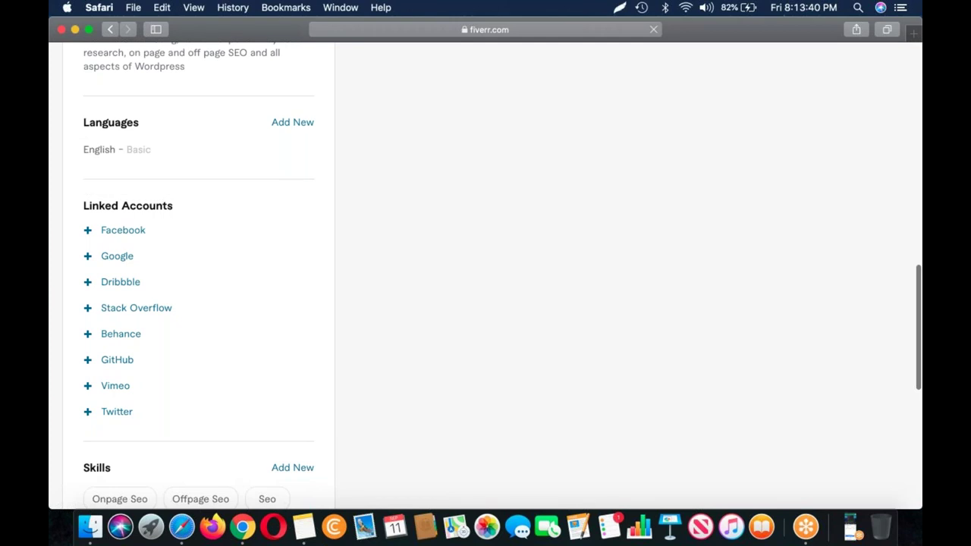
{"action": "scroll", "coordinate": [195, 422], "scroll_direction": "down", "scroll_amount": 3}
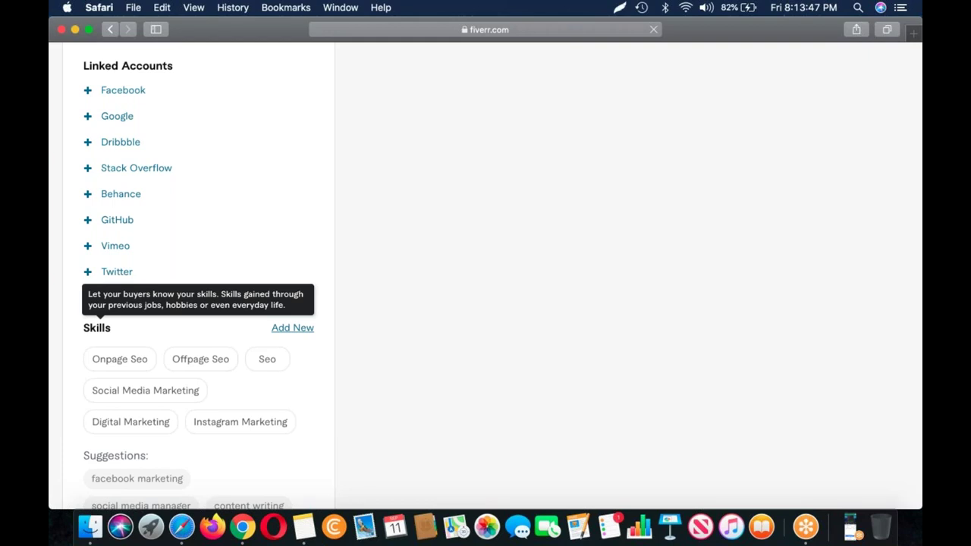
{"action": "scroll", "coordinate": [214, 374], "scroll_direction": "down", "scroll_amount": 2}
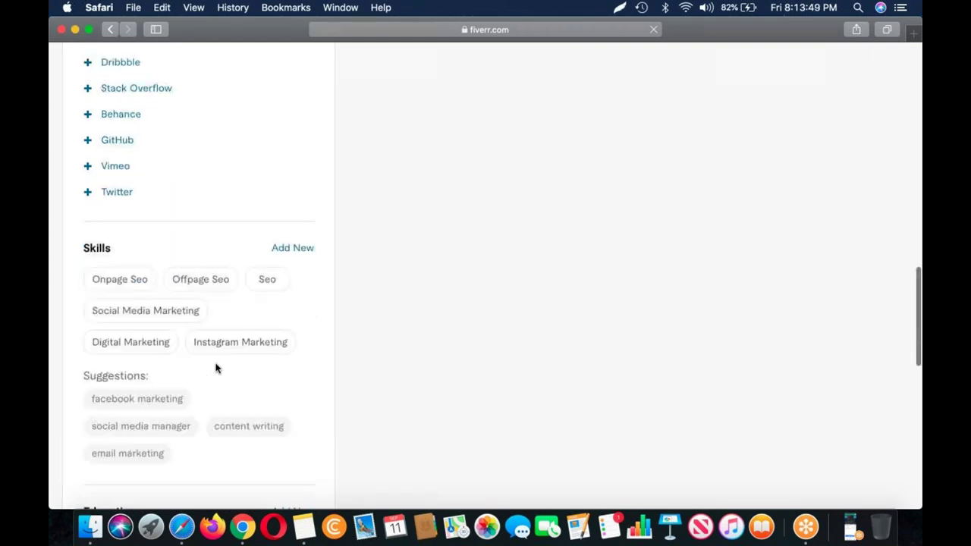
{"action": "mouse_move", "coordinate": [132, 301]}
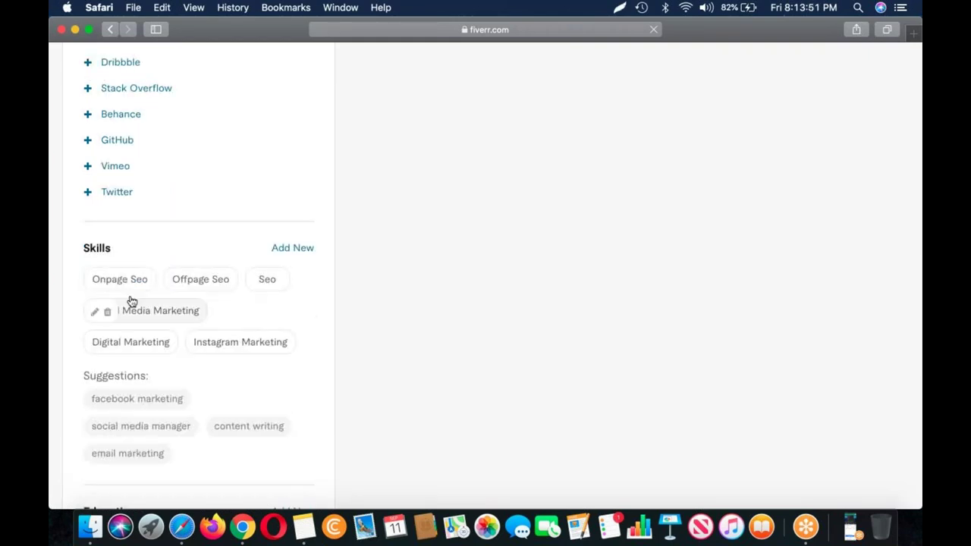
{"action": "mouse_move", "coordinate": [267, 280]}
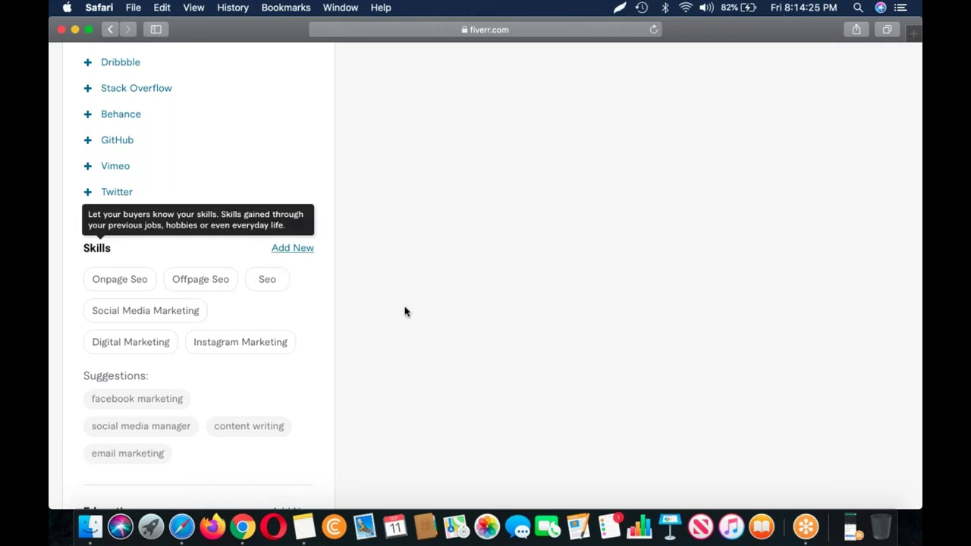
{"action": "scroll", "coordinate": [405, 312], "scroll_direction": "up", "scroll_amount": 5}
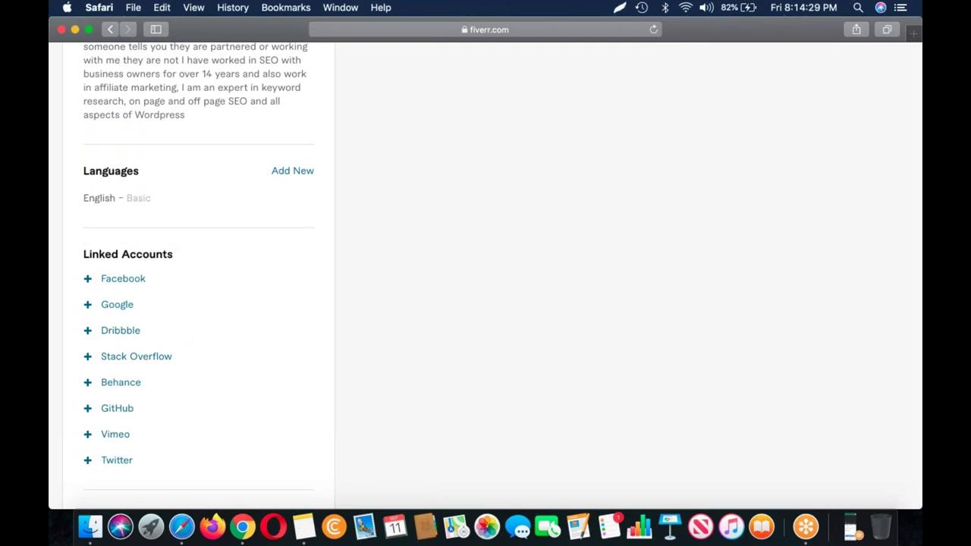
{"action": "scroll", "coordinate": [486, 273], "scroll_direction": "up", "scroll_amount": 3}
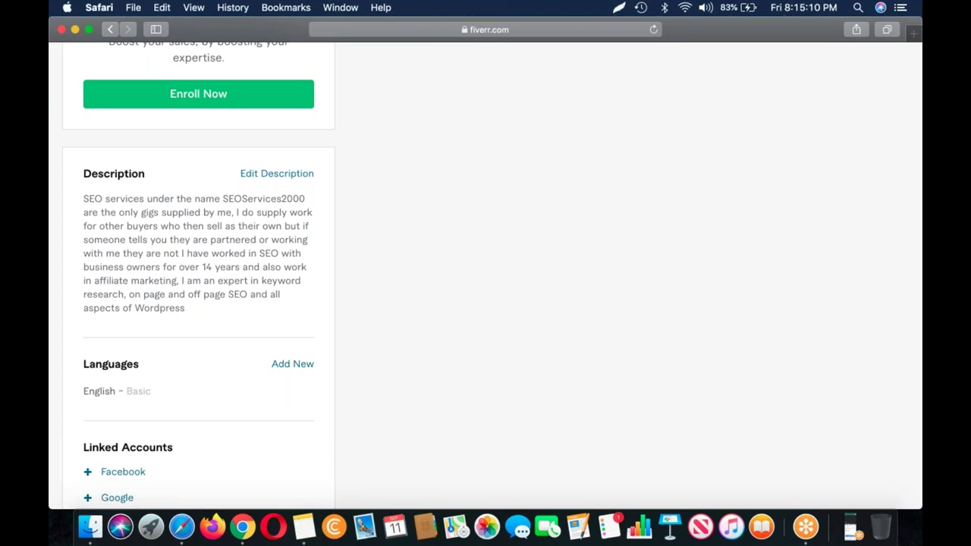
{"action": "scroll", "coordinate": [406, 325], "scroll_direction": "up", "scroll_amount": 5}
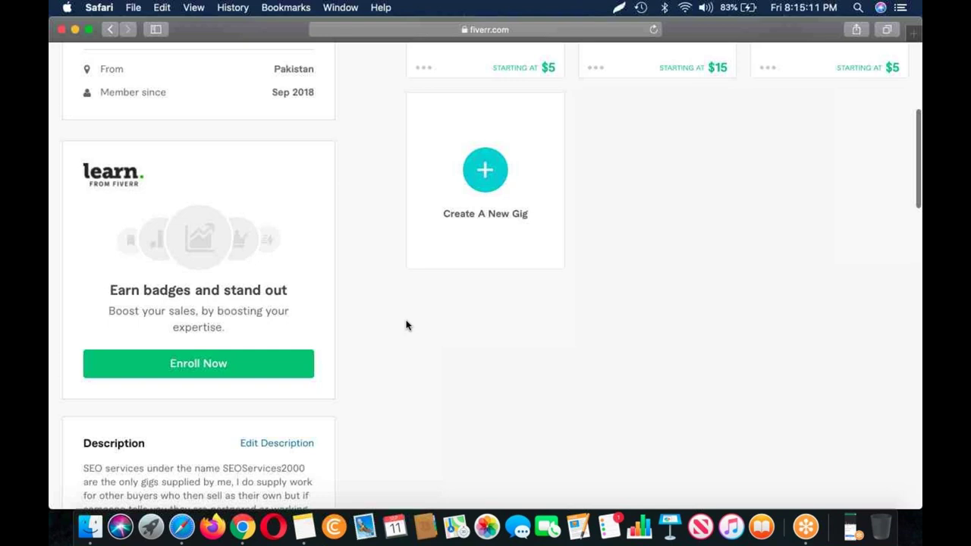
{"action": "scroll", "coordinate": [406, 325], "scroll_direction": "up", "scroll_amount": 5}
Check the country and description on the profile and open the form for creating a new gig
{"action": "scroll", "coordinate": [323, 285], "scroll_direction": "down", "scroll_amount": 3}
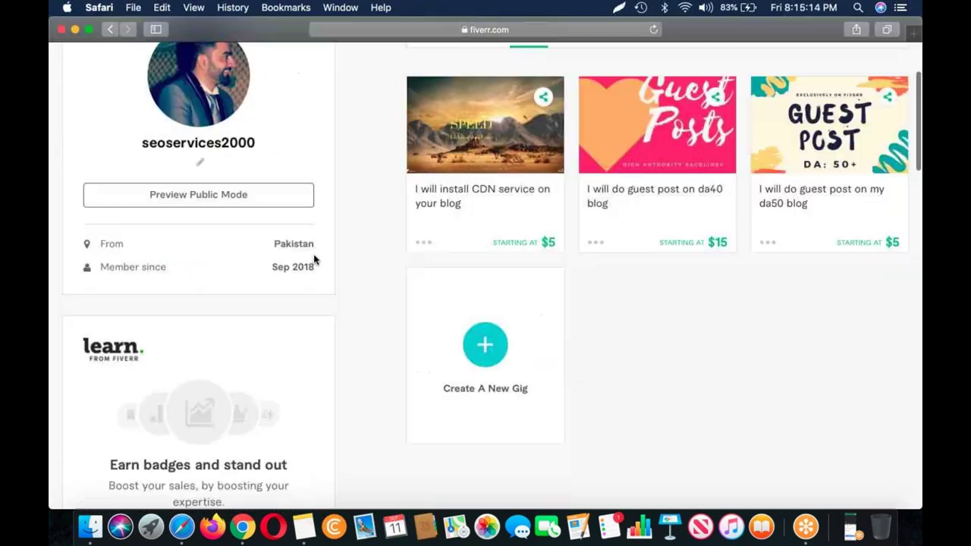
{"action": "left_click_drag", "start_coordinate": [273, 251], "coordinate": [309, 242]}
{"action": "scroll", "coordinate": [486, 273], "scroll_direction": "down", "scroll_amount": 4}
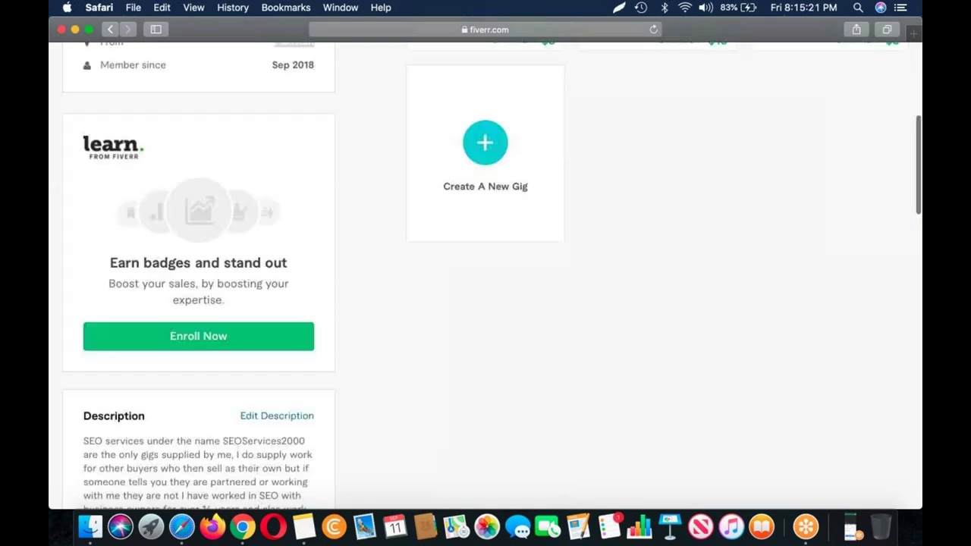
{"action": "scroll", "coordinate": [486, 273], "scroll_direction": "down", "scroll_amount": 3}
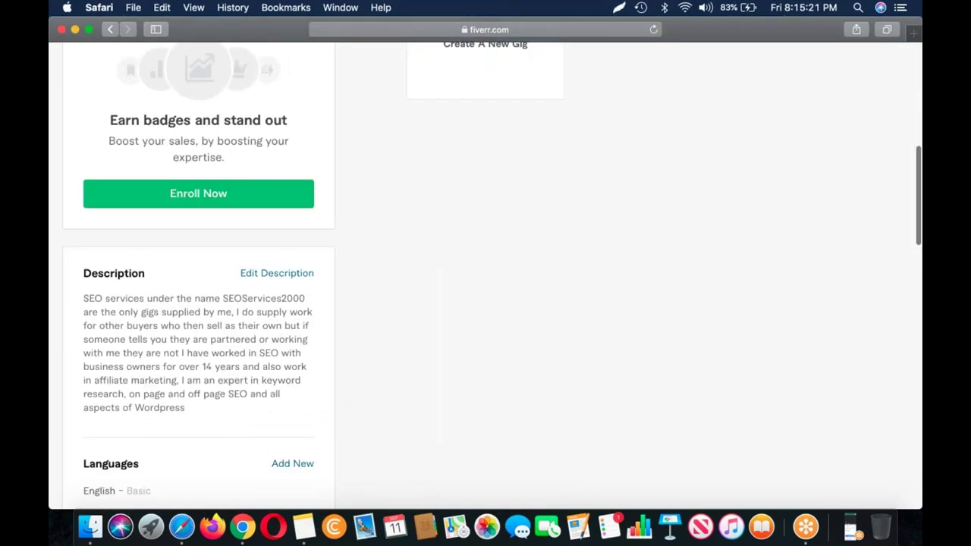
{"action": "scroll", "coordinate": [486, 273], "scroll_direction": "down", "scroll_amount": 10}
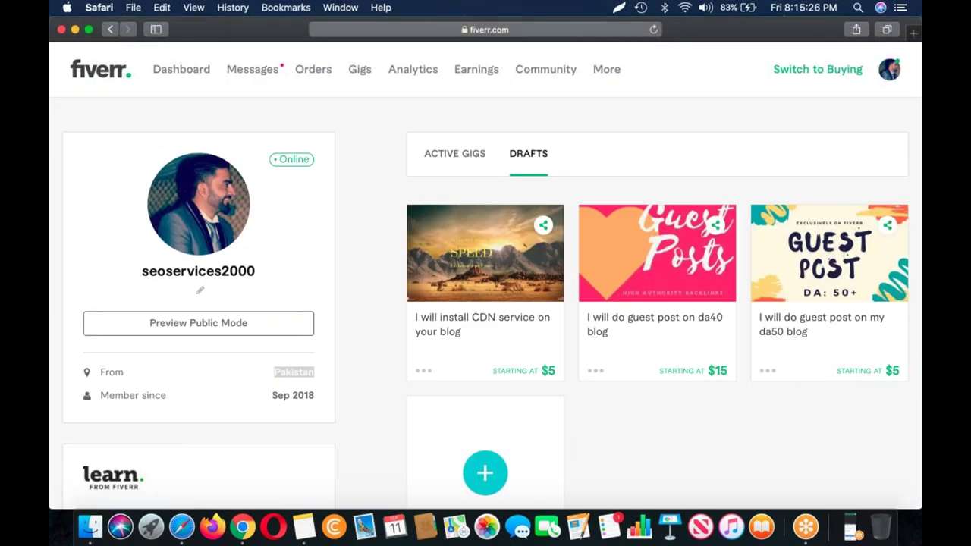
{"action": "scroll", "coordinate": [198, 241], "scroll_direction": "down", "scroll_amount": 2}
{"action": "left_click", "coordinate": [474, 161]}
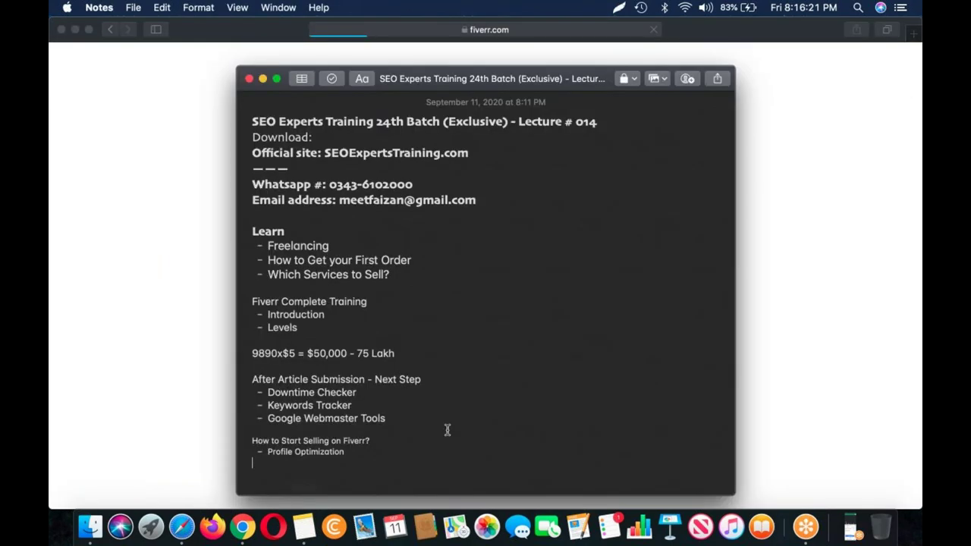
In the Notes lecture note, add the bullet "Services we can Sell on Fiverr from Today?" below "Profile Optimization"
{"action": "scroll", "coordinate": [447, 430], "scroll_direction": "down", "scroll_amount": 1}
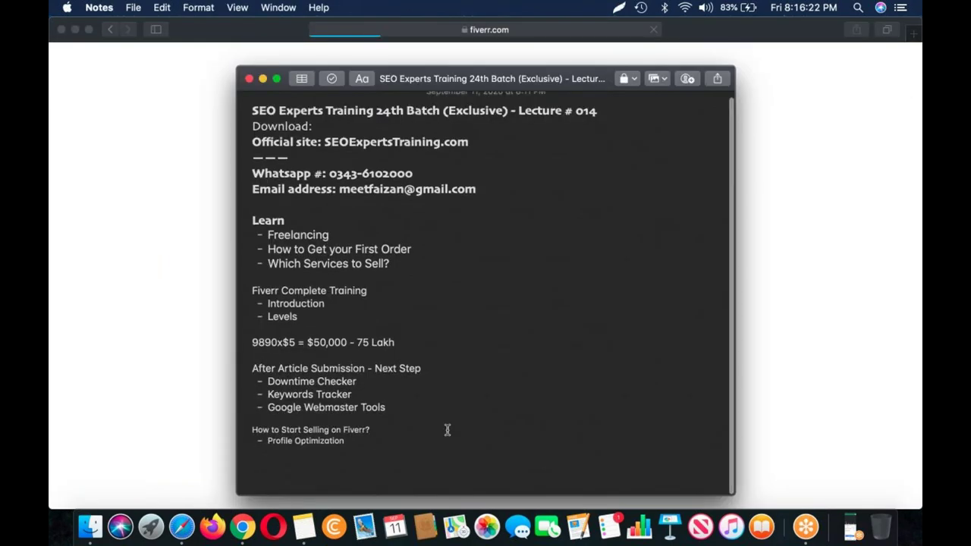
{"action": "scroll", "coordinate": [447, 430], "scroll_direction": "up", "scroll_amount": 1}
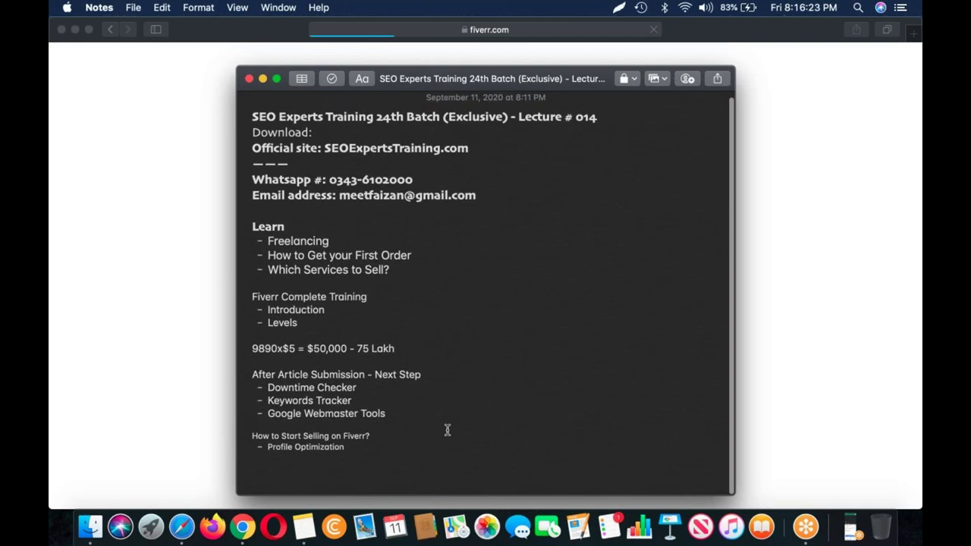
{"action": "key", "text": "Return"}
{"action": "key", "text": "Return"}
{"action": "type", "text": "- services"}
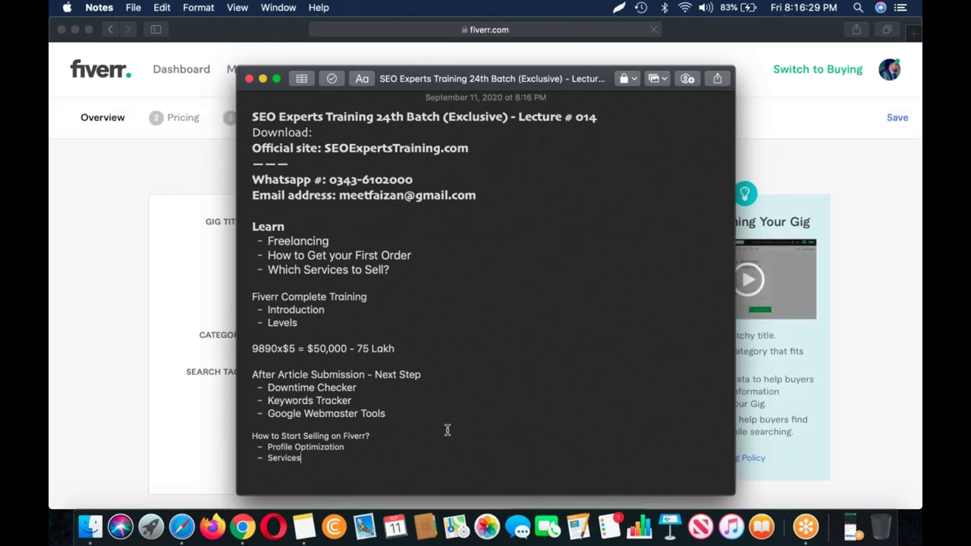
{"action": "type", "text": " we can Sell on Fiverr from today?"}
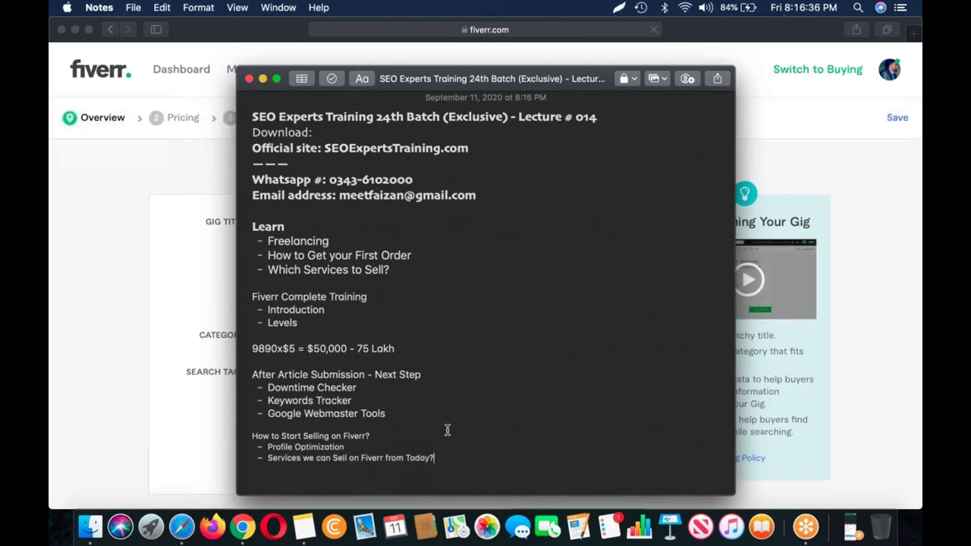
Add an "SEO Services" heading at the end of the note with the bullet "I will do keyword research for you in $5"
{"action": "key", "text": "Return"}
{"action": "key", "text": "Return"}
{"action": "type", "text": "SEO Services"}
{"action": "key", "text": "Return"}
{"action": "type", "text": "-"}
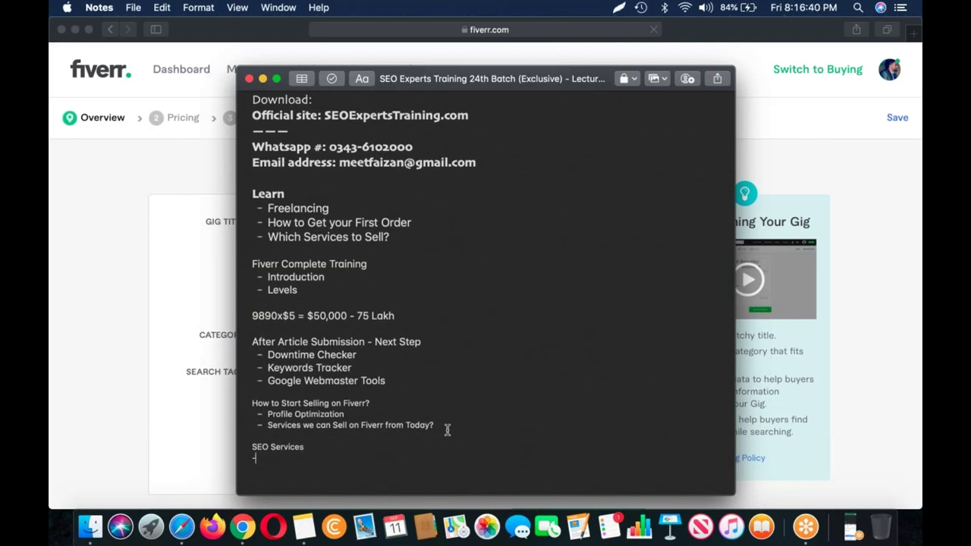
{"action": "type", "text": "Homep"}
{"action": "key", "text": "alt+BackSpace"}
{"action": "type", "text": "I will do keyword research for you in $5"}
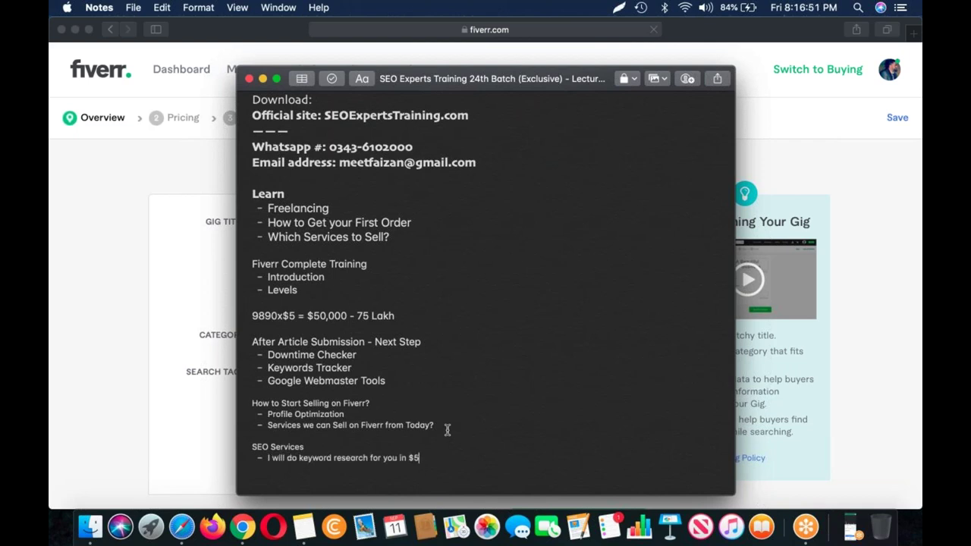
Add the bullet "I will do google adsense keyword research for you" under SEO Services
{"action": "key", "text": "Return"}
{"action": "type", "text": "I will do google adsense k"}
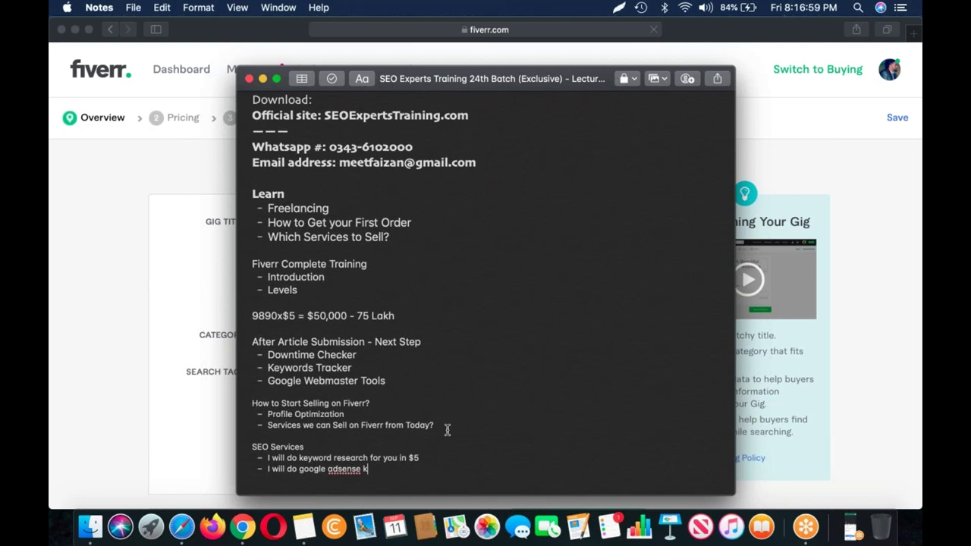
{"action": "type", "text": "eyword research for "}
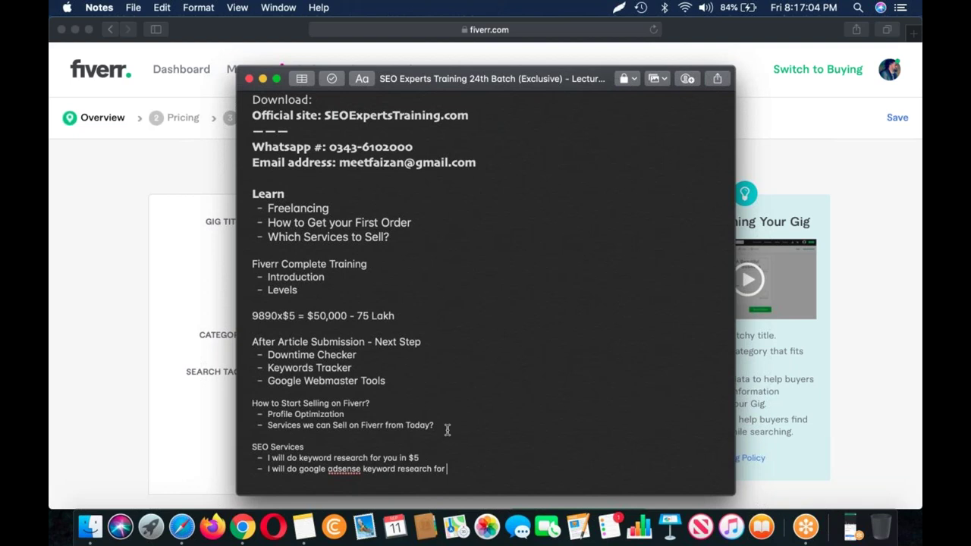
{"action": "type", "text": "you"}
Add the bullet "I will do commence product keyword research for you" to the SEO Services list
{"action": "key", "text": "Return"}
{"action": "type", "text": "I will do ecommerce"}
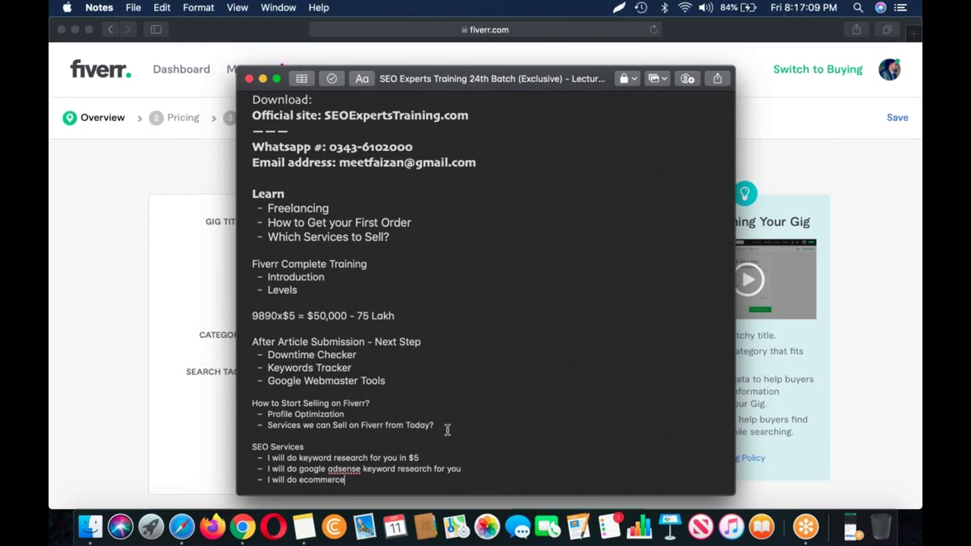
{"action": "type", "text": " product keyword research for yo"}
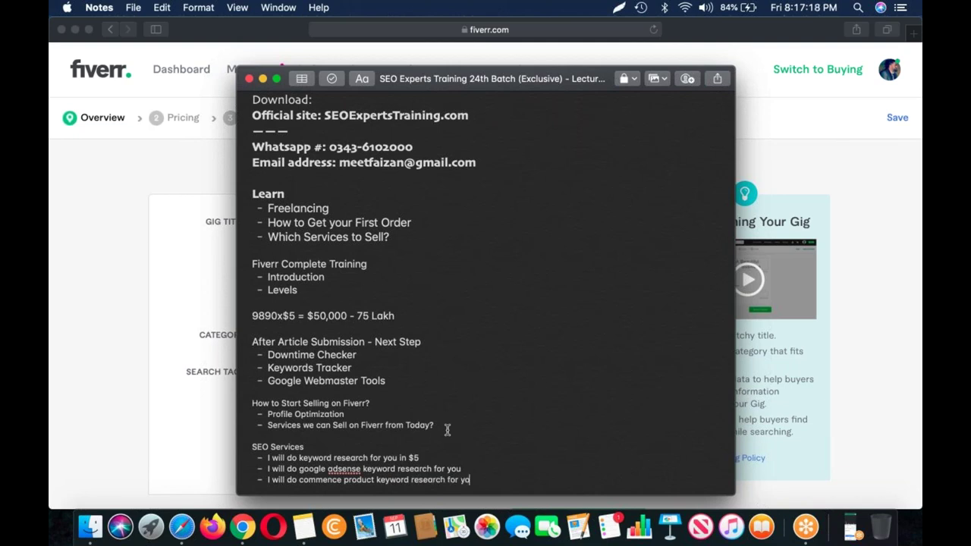
{"action": "type", "text": "u"}
Add the bullet "I will do clickbank product selection & buying keywords research for you" to the SEO Services list
{"action": "key", "text": "Return"}
{"action": "type", "text": "I will do c"}
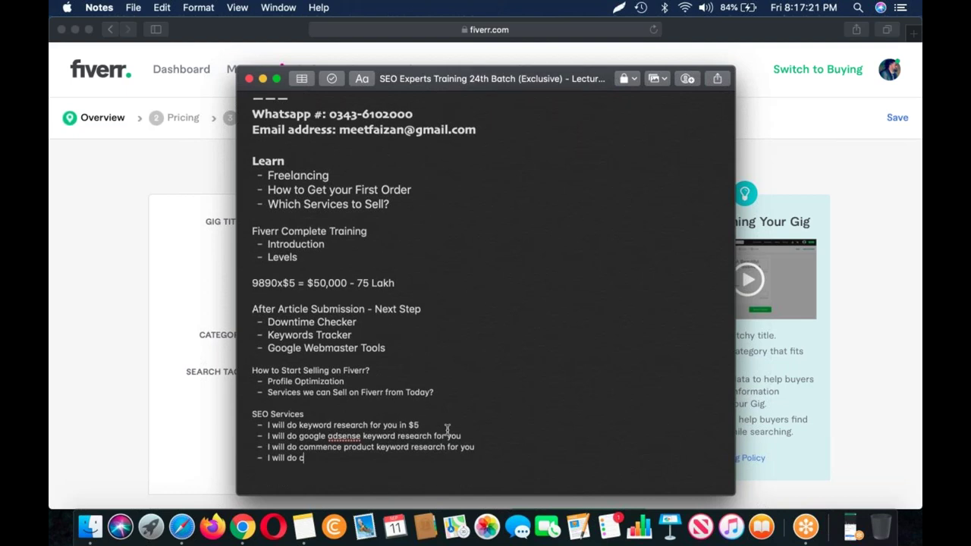
{"action": "type", "text": "lickbank k"}
{"action": "key", "text": "BackSpace"}
{"action": "type", "text": "product s"}
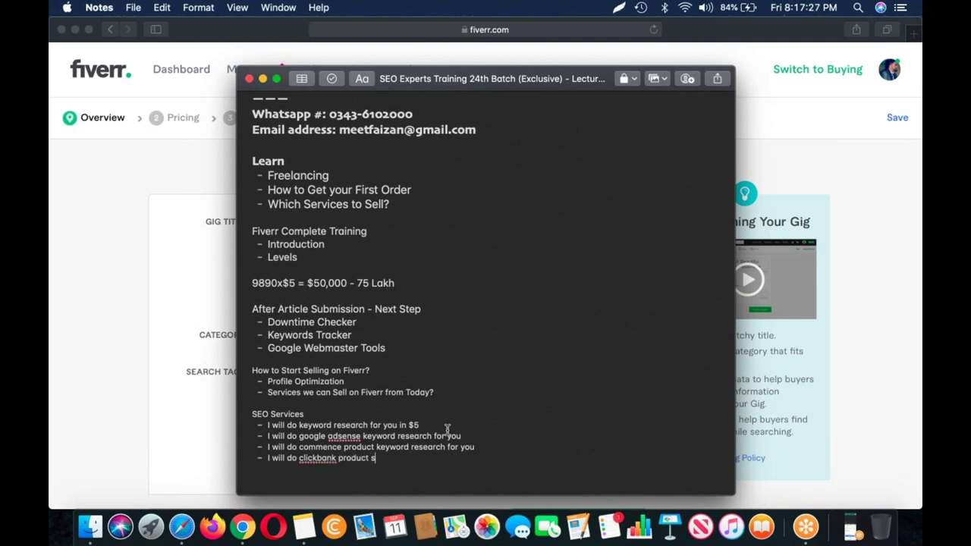
{"action": "type", "text": "election & buying keywords research for y"}
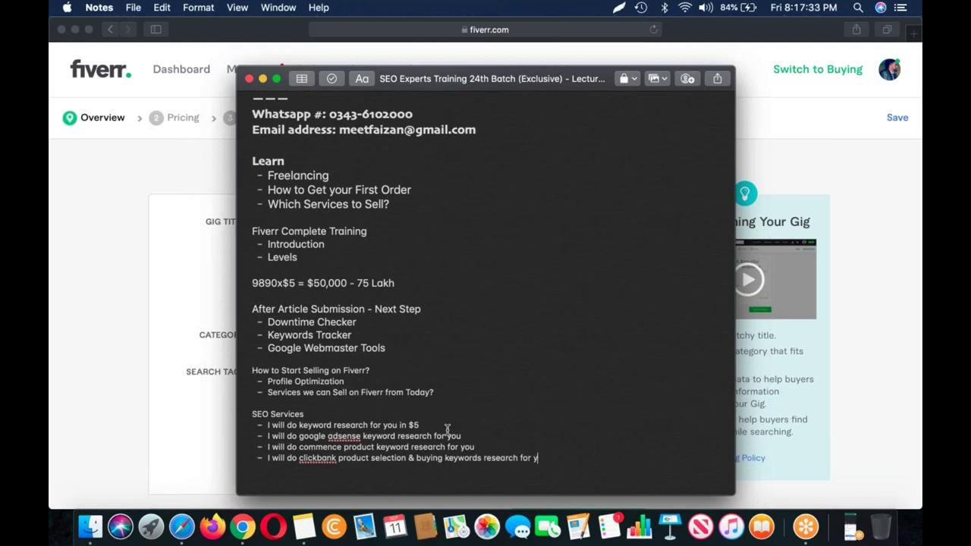
{"action": "type", "text": "ou"}
Add the bullet "I will do amazon keyword research for you" and end this group of bullets with a blank line
{"action": "key", "text": "Return"}
{"action": "type", "text": "I will do amazon keyword research for you"}
{"action": "key", "text": "Return"}
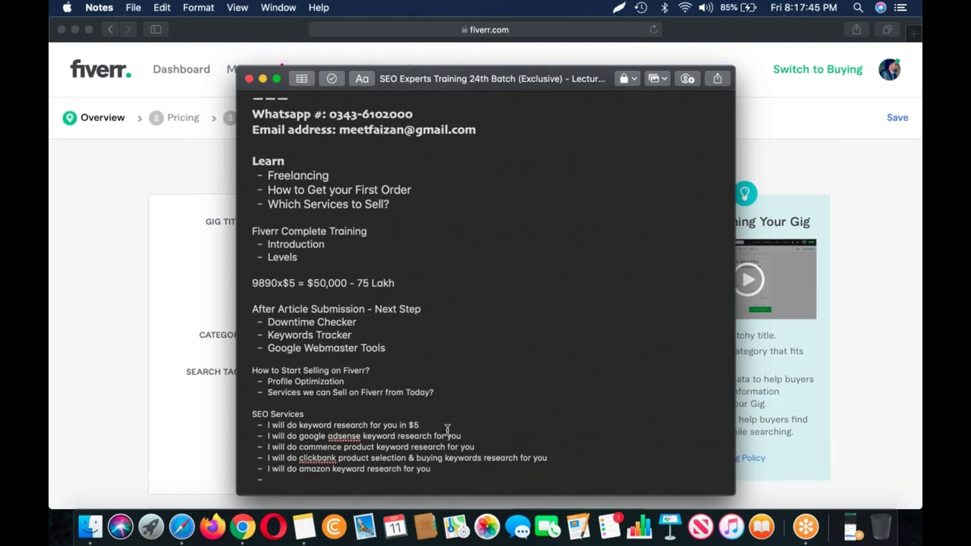
{"action": "key", "text": "Return"}
{"action": "key", "text": "Return"}
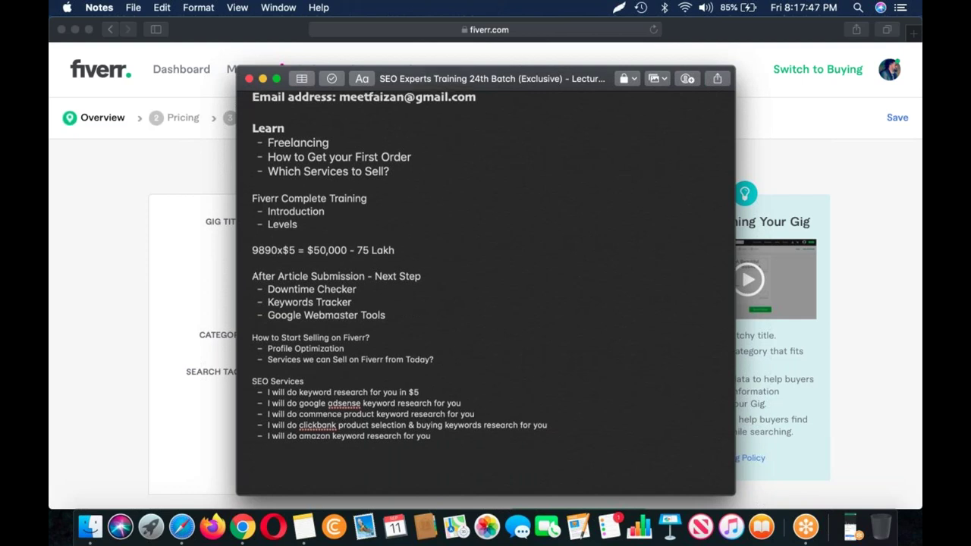
Start a new bullet group with "I will find high searches low competition keywords for you"
{"action": "type", "text": "0"}
{"action": "key", "text": "BackSpace"}
{"action": "type", "text": "- I Wi"}
{"action": "key", "text": "BackSpace"}
{"action": "key", "text": "BackSpace"}
{"action": "key", "text": "BackSpace"}
{"action": "key", "text": "BackSpace"}
{"action": "type", "text": "I will find high searches low come"}
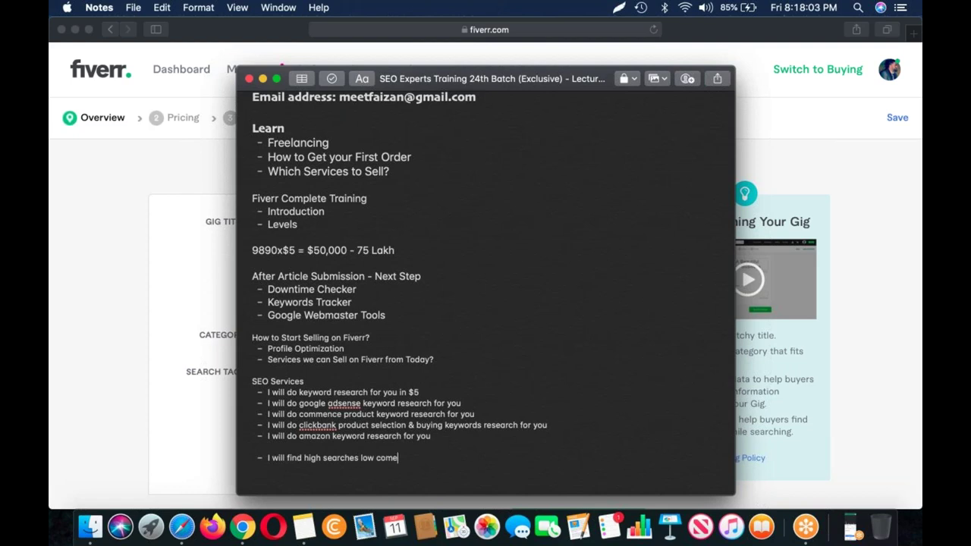
{"action": "key", "text": "BackSpace"}
{"action": "type", "text": "petiton keywords for you"}
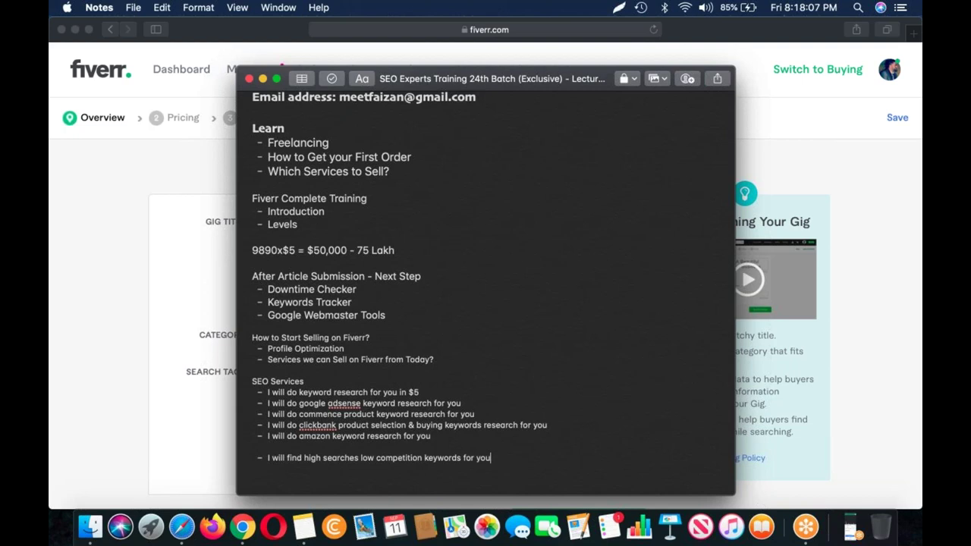
Add the bullet "I will find high cpc high searches low competition keywords for you" to the second group
{"action": "type", "text": "I will find high cpc ad"}
{"action": "key", "text": "BackSpace"}
{"action": "key", "text": "BackSpace"}
{"action": "key", "text": "BackSpace"}
{"action": "key", "text": "BackSpace"}
{"action": "type", "text": "m"}
{"action": "key", "text": "BackSpace"}
{"action": "type", "text": "c"}
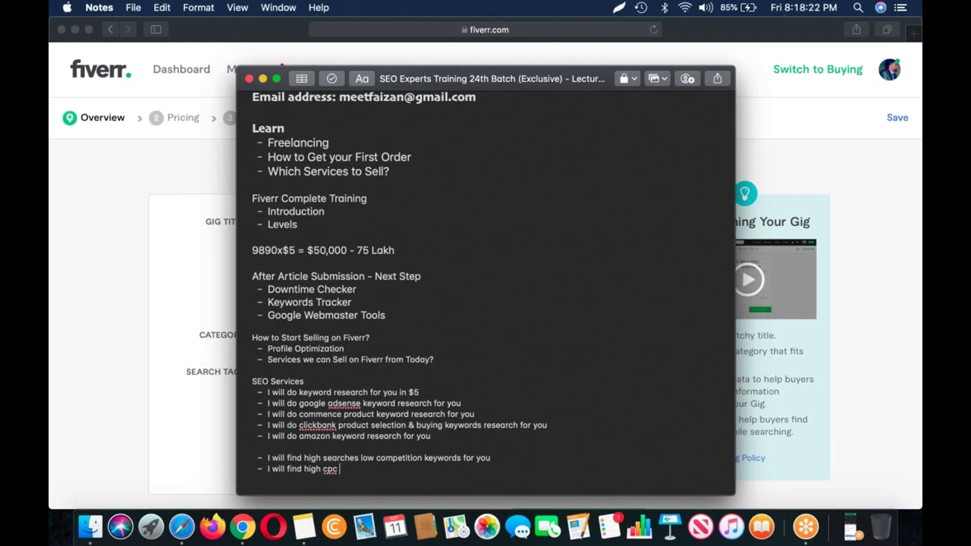
{"action": "type", "text": "high searches low compe"}
{"action": "type", "text": "tition keywo"}
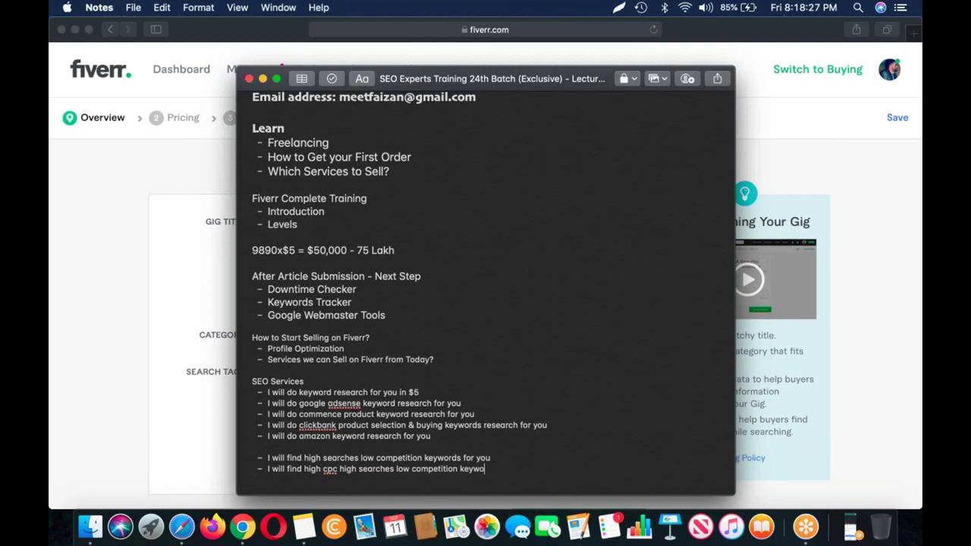
{"action": "type", "text": "rds for you"}
After a blank line, start a new bullet group with "I will analyze your competitors through semrush & ahrefs"
{"action": "key", "text": "Return"}
{"action": "key", "text": "Return"}
{"action": "key", "text": "Return"}
{"action": "type", "text": "- "}
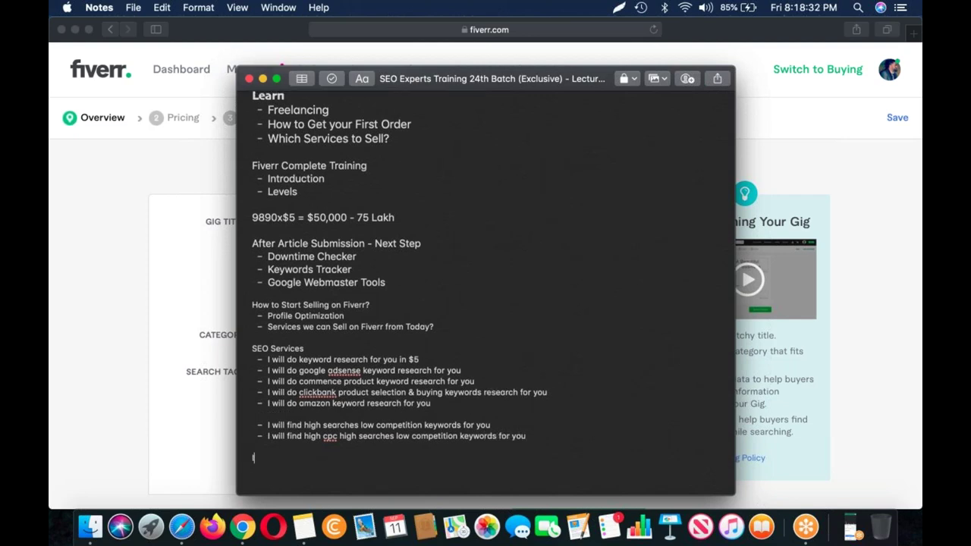
{"action": "type", "text": "I will analyze your competitors th"}
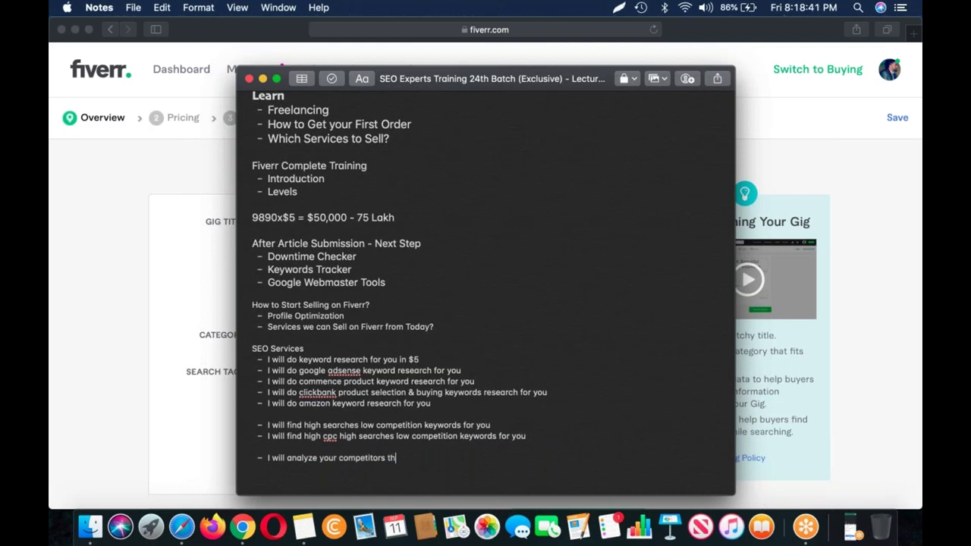
{"action": "type", "text": "rough semrush & ahrefs"}
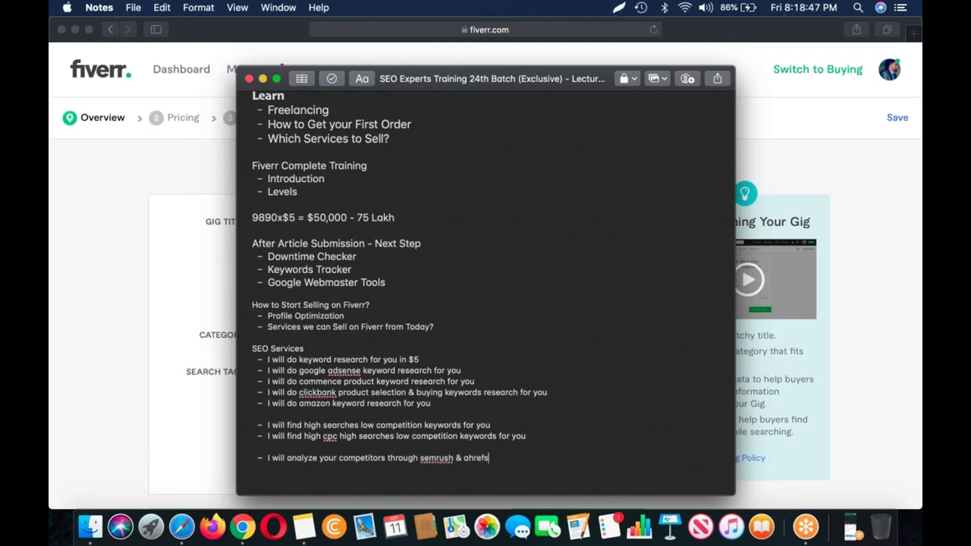
Add the bullet "I will find your competitors and analyze them" below the semrush & ahrefs bullet
{"action": "key", "text": "Return"}
{"action": "type", "text": "I will"}
{"action": "key", "text": "BackSpace"}
{"action": "key", "text": "BackSpace"}
{"action": "key", "text": "BackSpace"}
{"action": "key", "text": "BackSpace"}
{"action": "key", "text": "BackSpace"}
{"action": "key", "text": "BackSpace"}
{"action": "type", "text": "ahrfes"}
{"action": "key", "text": "BackSpace"}
{"action": "key", "text": "BackSpace"}
{"action": "key", "text": "BackSpace"}
{"action": "type", "text": "efs"}
{"action": "key", "text": "Return"}
{"action": "type", "text": "find your competitors and analyze them"}
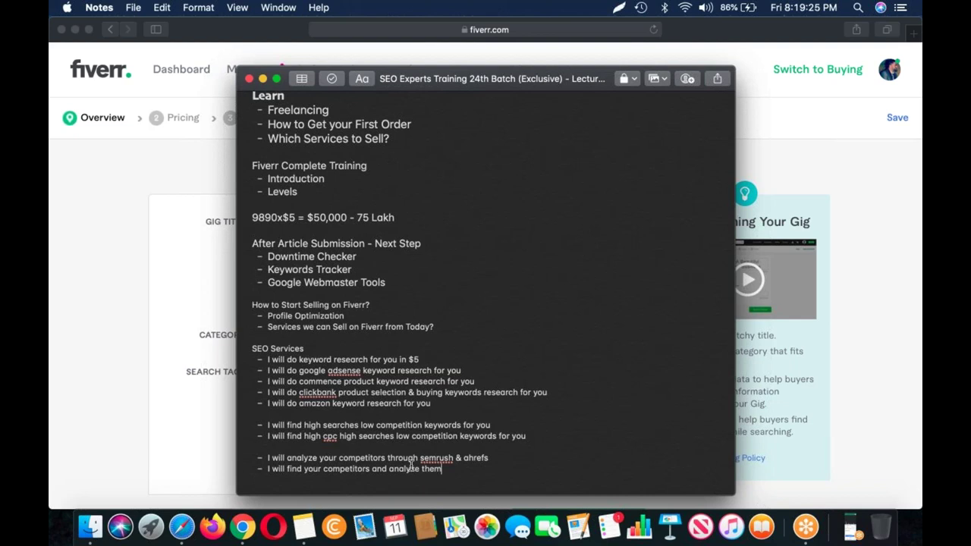
After a blank line, start a new bullet group with "I will install wordpress for you in $5"
{"action": "key", "text": "Return"}
{"action": "key", "text": "Return"}
{"action": "key", "text": "Return"}
{"action": "type", "text": "- "}
{"action": "type", "text": "I wil"}
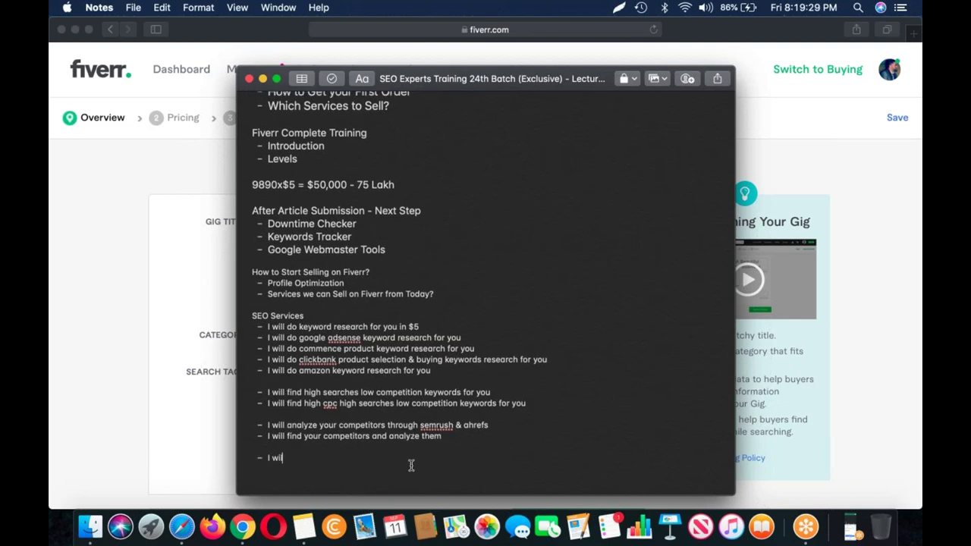
{"action": "type", "text": "l install wordpress for you in $5"}
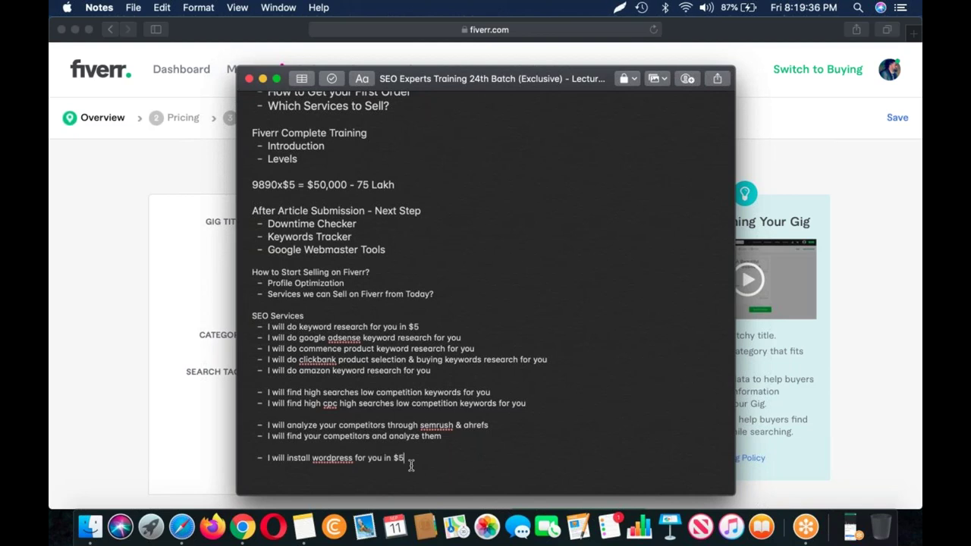
Add the bullets "I will install cdn service on your website in $5" and "I will install security plugins on your website"
{"action": "key", "text": "Return"}
{"action": "type", "text": "I will install cdn service on your website in $5"}
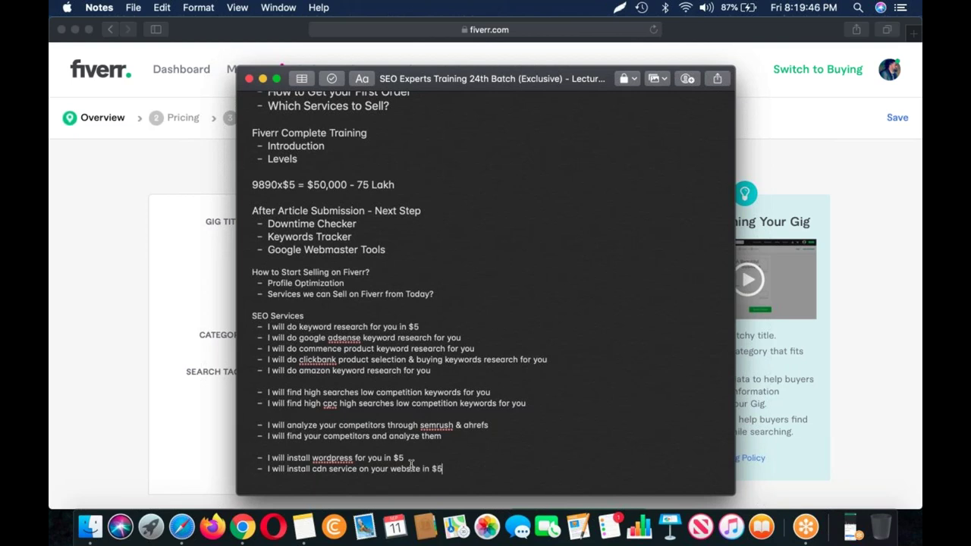
{"action": "key", "text": "Return"}
{"action": "type", "text": "I will install securi"}
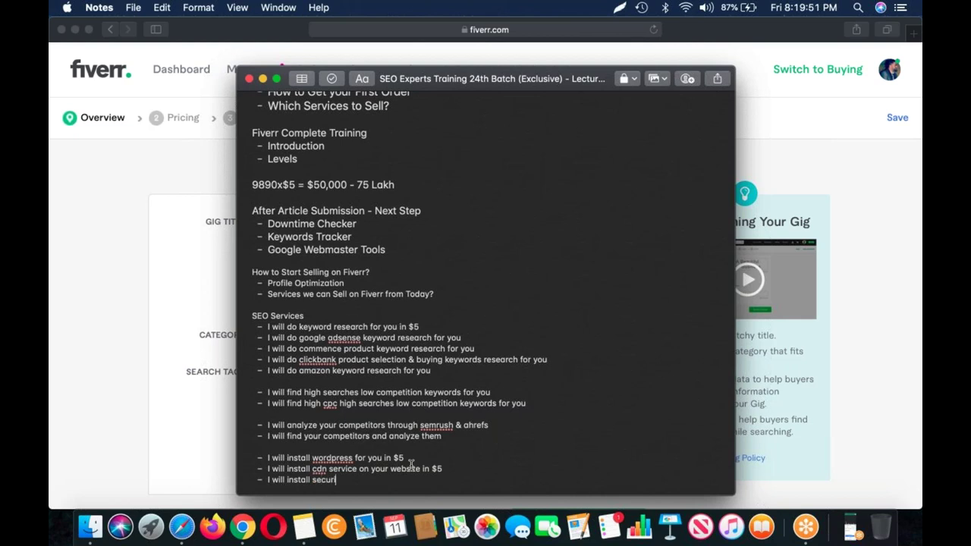
{"action": "type", "text": "ty plugins on your website"}
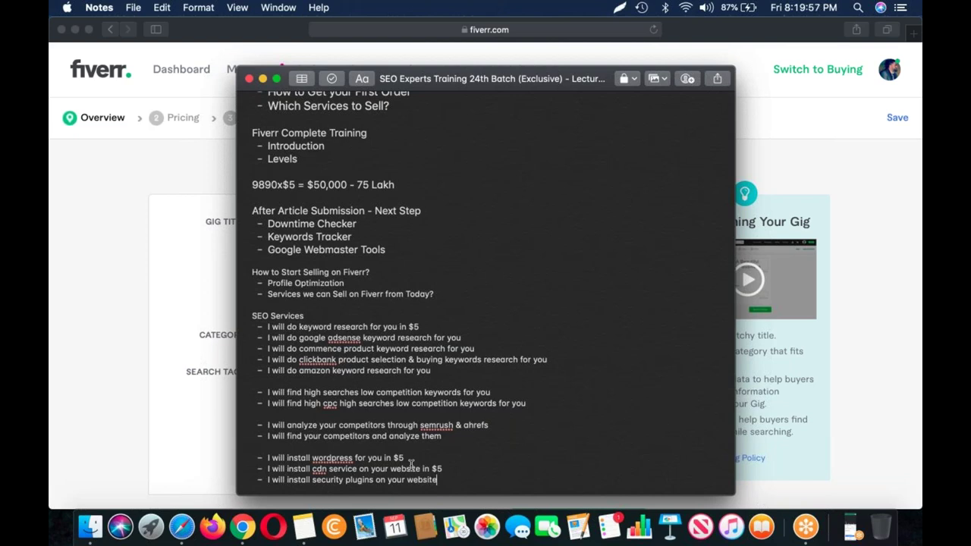
Add the bullet "I will install theme realted to your niche in $5" to the wordpress group
{"action": "key", "text": "Return"}
{"action": "type", "text": "I will ins"}
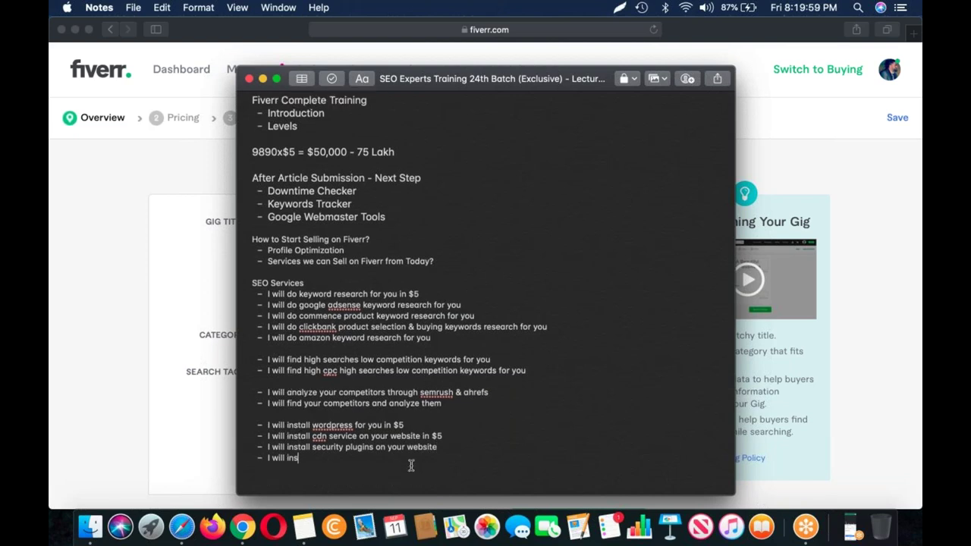
{"action": "type", "text": "talll theme realted t"}
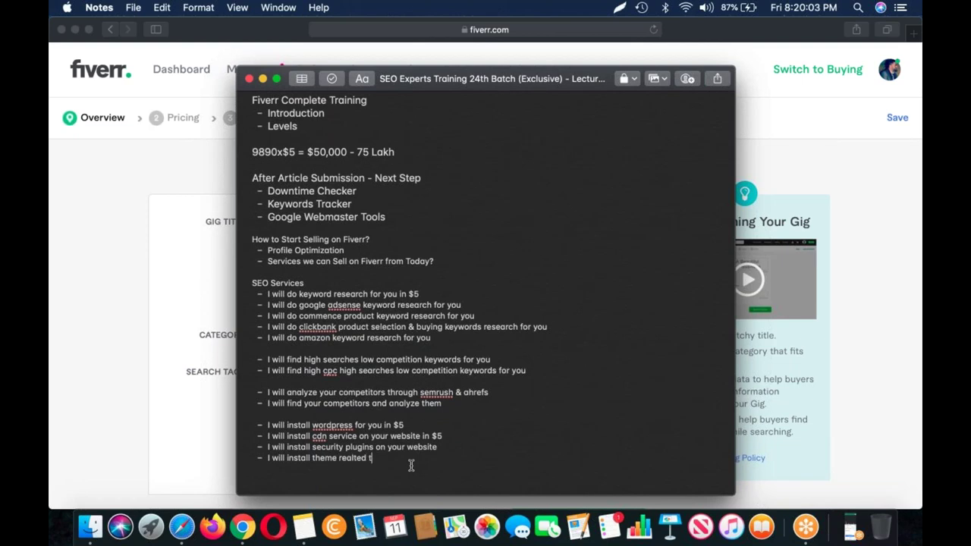
{"action": "type", "text": "o your niche in $5"}
After a blank line, add the separate bullet "I will secure your blog using security plugins"
{"action": "key", "text": "Return"}
{"action": "key", "text": "Return"}
{"action": "key", "text": "Return"}
{"action": "type", "text": "- I wil"}
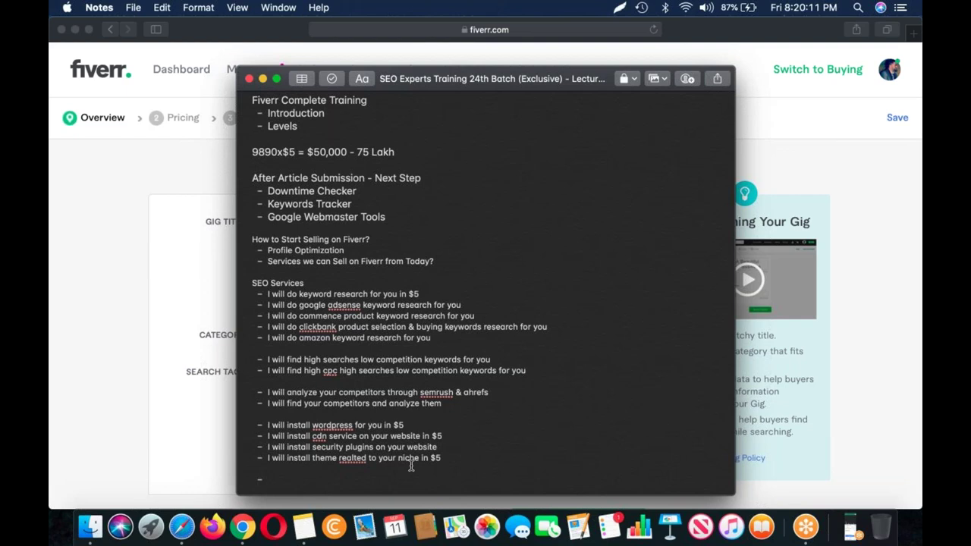
{"action": "type", "text": "l "}
{"action": "type", "text": "in"}
{"action": "key", "text": "BackSpace"}
{"action": "key", "text": "BackSpace"}
{"action": "key", "text": "BackSpace"}
{"action": "key", "text": "BackSpace"}
{"action": "type", "text": "l secure your blog using secur"}
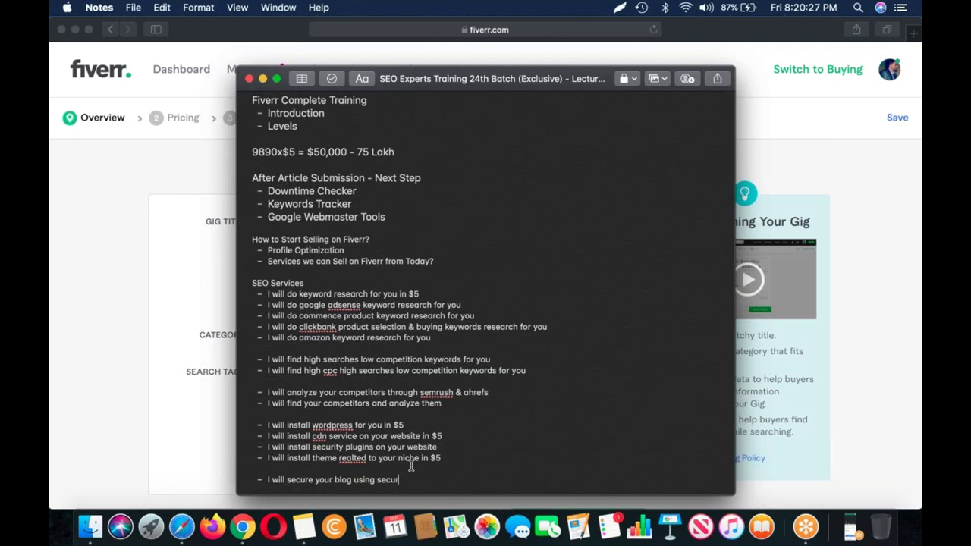
{"action": "type", "text": "ity plugins"}
After a blank line, add the separate bullet "I will install theme like Demo in $5"
{"action": "key", "text": "Return"}
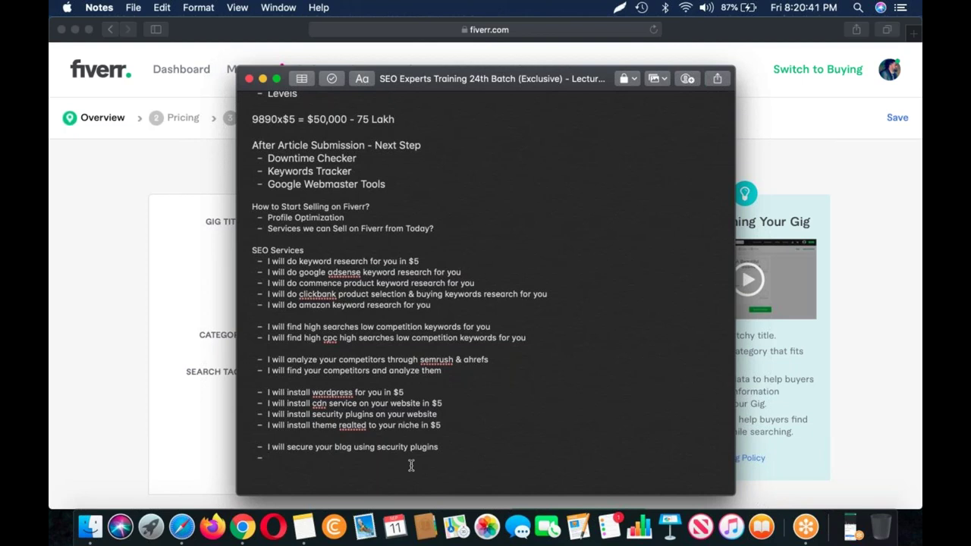
{"action": "key", "text": "Return"}
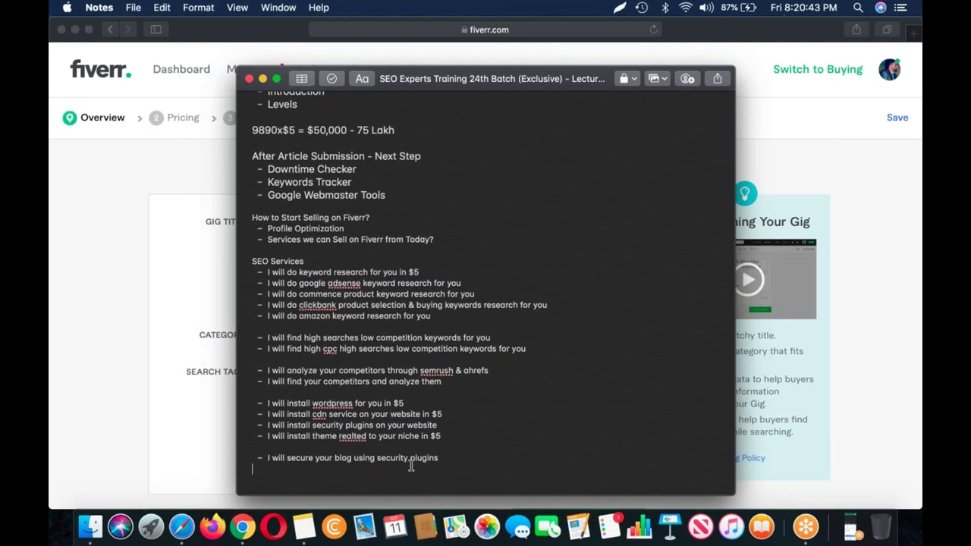
{"action": "type", "text": "- i wi"}
{"action": "key", "text": "BackSpace"}
{"action": "key", "text": "BackSpace"}
{"action": "key", "text": "BackSpace"}
{"action": "key", "text": "BackSpace"}
{"action": "type", "text": "- I will install theme lik"}
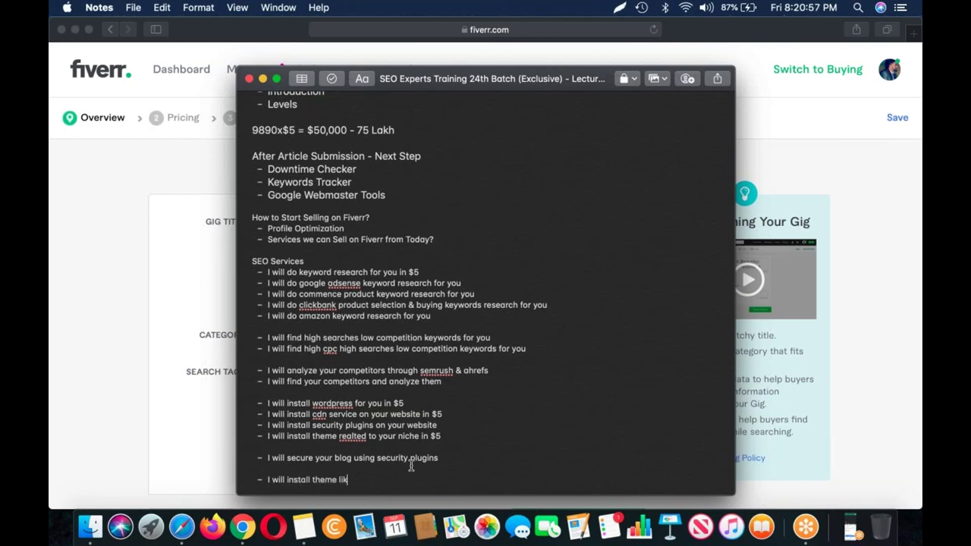
{"action": "type", "text": "e Demo in $5"}
{"action": "key", "text": "Return"}
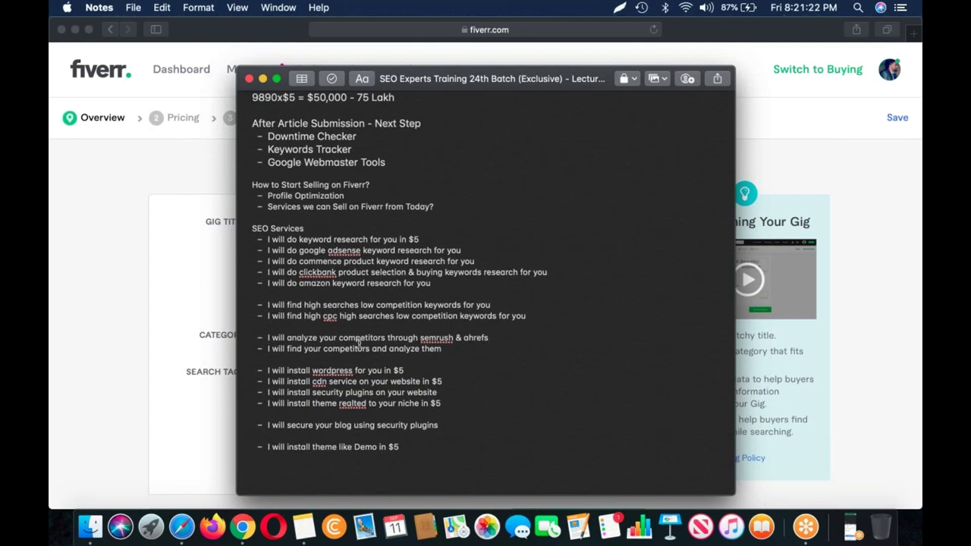
Make the headings "SEO Services" and "How to Start Selling on Fiverr?" bold
{"action": "left_click", "coordinate": [311, 228]}
{"action": "key", "text": "super+shift+Left"}
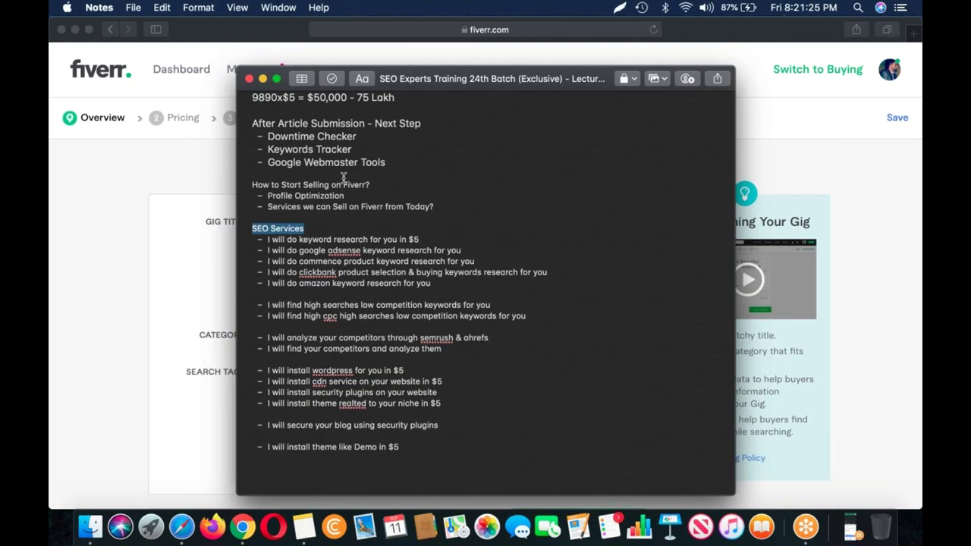
{"action": "key", "text": "super+b"}
{"action": "triple_click", "coordinate": [344, 182]}
{"action": "key", "text": "super+b"}
Add the bullet "I will publish your Guest Post on my authority blog in $5 - $15-$25 per post" at the end of the note
{"action": "left_click", "coordinate": [432, 486]}
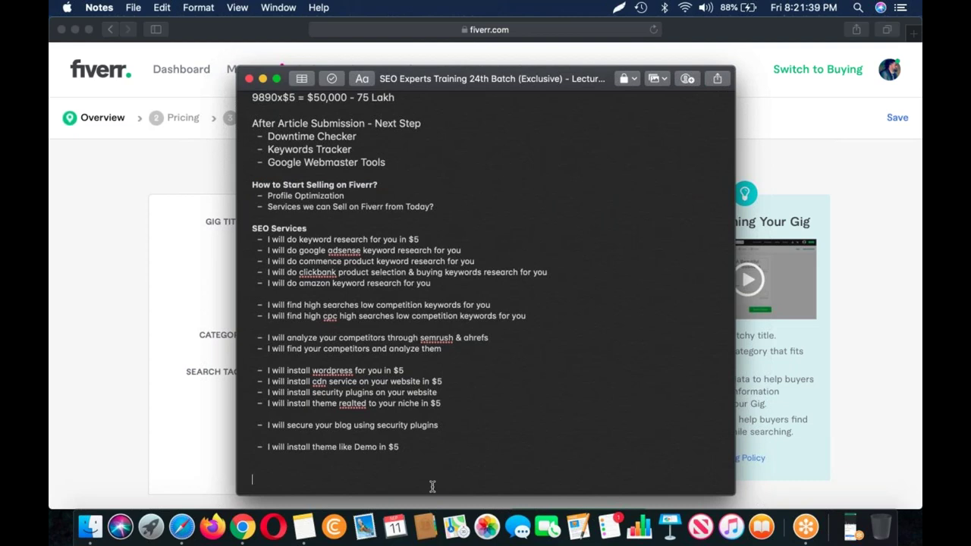
{"action": "key", "text": "BackSpace"}
{"action": "type", "text": "- I will publish your Gues"}
{"action": "type", "text": "t "}
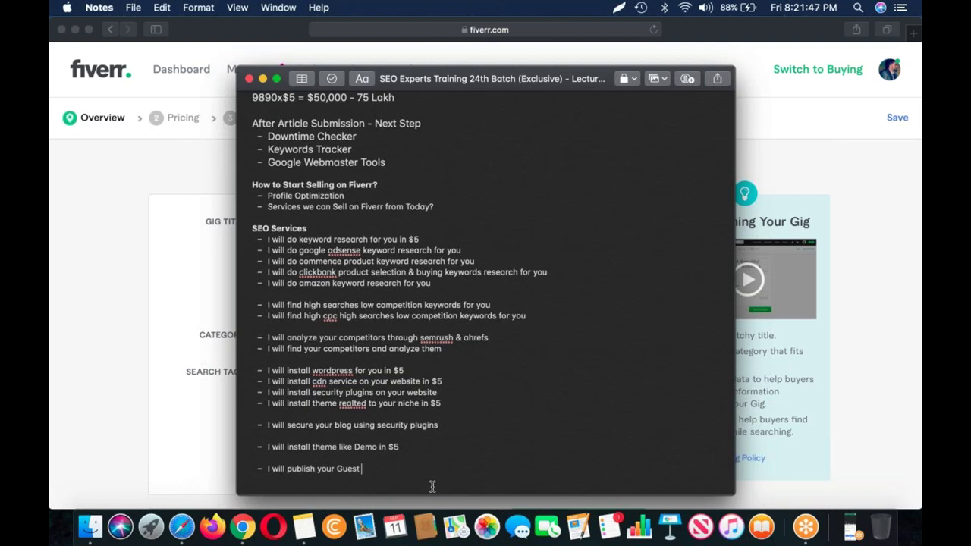
{"action": "type", "text": "Post on my authority blog in $5 - $15-$25"}
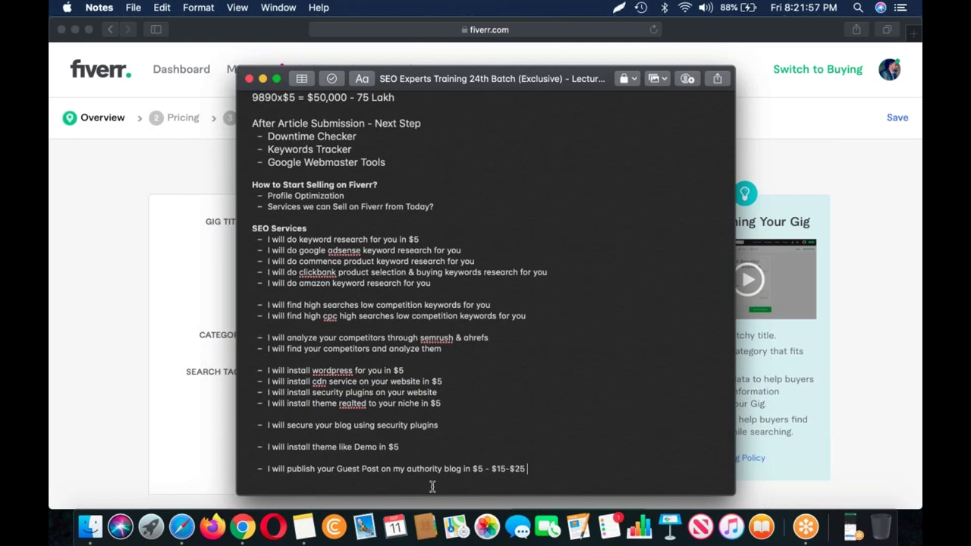
{"action": "type", "text": " per post"}
{"action": "key", "text": "Return"}
{"action": "key", "text": "Return"}
{"action": "scroll", "coordinate": [453, 469], "scroll_direction": "down", "scroll_amount": 2}
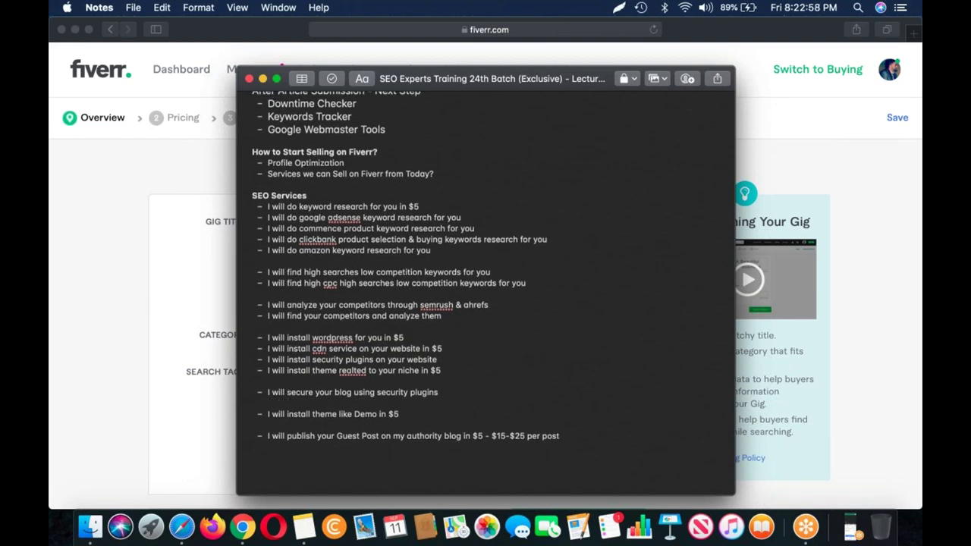
Switch to the Fiverr gig form in Safari and replace the gig title text with "publish guest post on my da50 blog"
{"action": "key", "text": "super+Tab"}
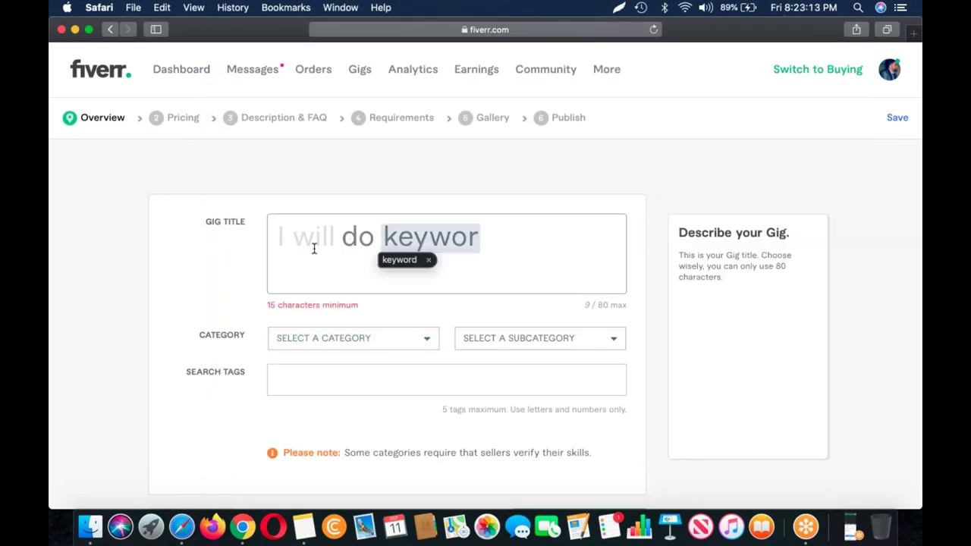
{"action": "key", "text": "BackSpace"}
{"action": "key", "text": "BackSpace"}
{"action": "key", "text": "BackSpace"}
{"action": "key", "text": "BackSpace"}
{"action": "key", "text": "BackSpace"}
{"action": "key", "text": "BackSpace"}
{"action": "key", "text": "BackSpace"}
{"action": "key", "text": "BackSpace"}
{"action": "key", "text": "BackSpace"}
{"action": "type", "text": "pub"}
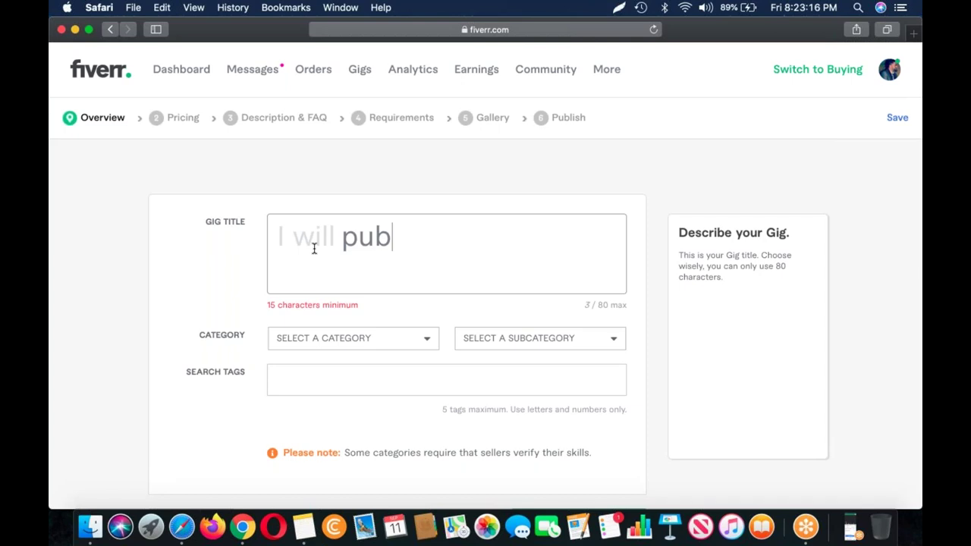
{"action": "type", "text": "lish guest post on my da50 blog"}
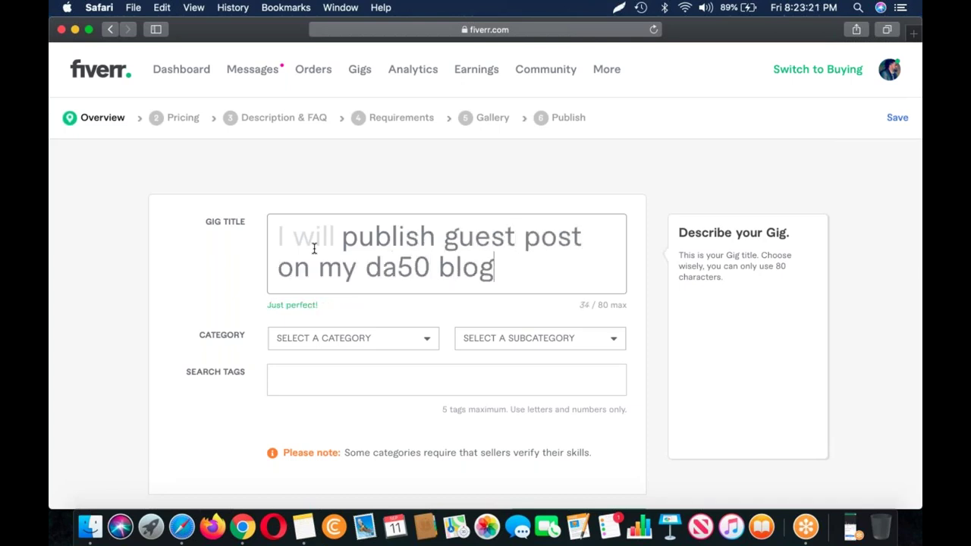
{"action": "key", "text": "Tab"}
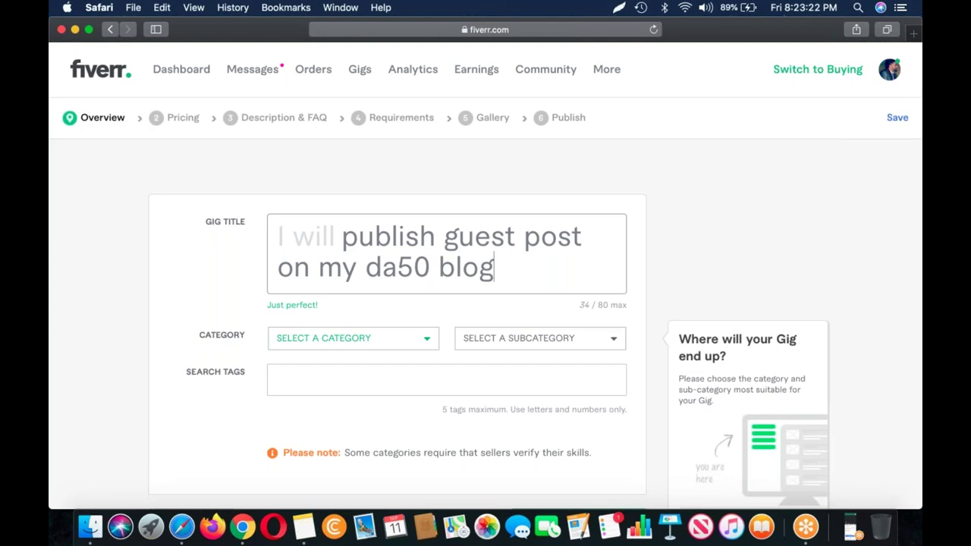
Set the gig's category to Digital Marketing
{"action": "left_click", "coordinate": [342, 339]}
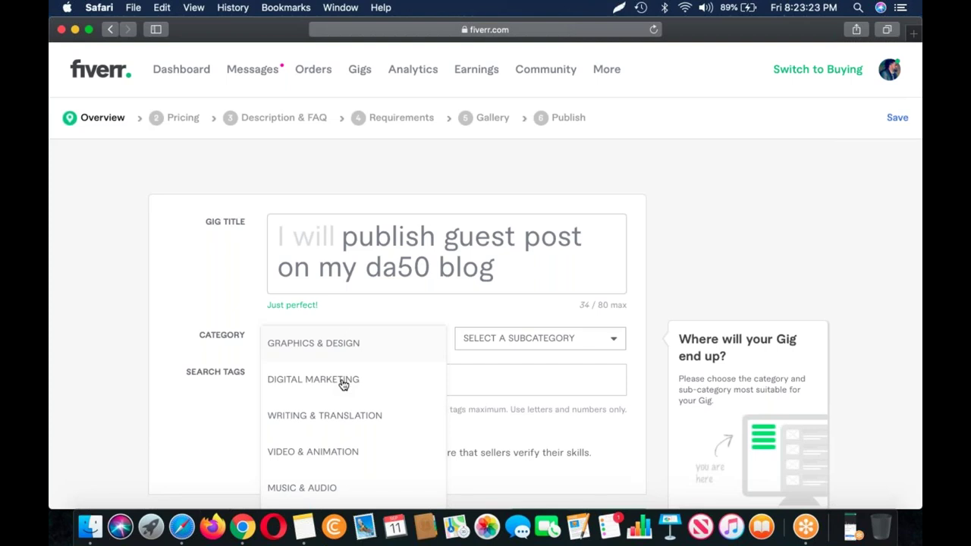
Try to load the Fiverr home page at fiverr.com in a new browser tab
{"action": "key", "text": "super+t"}
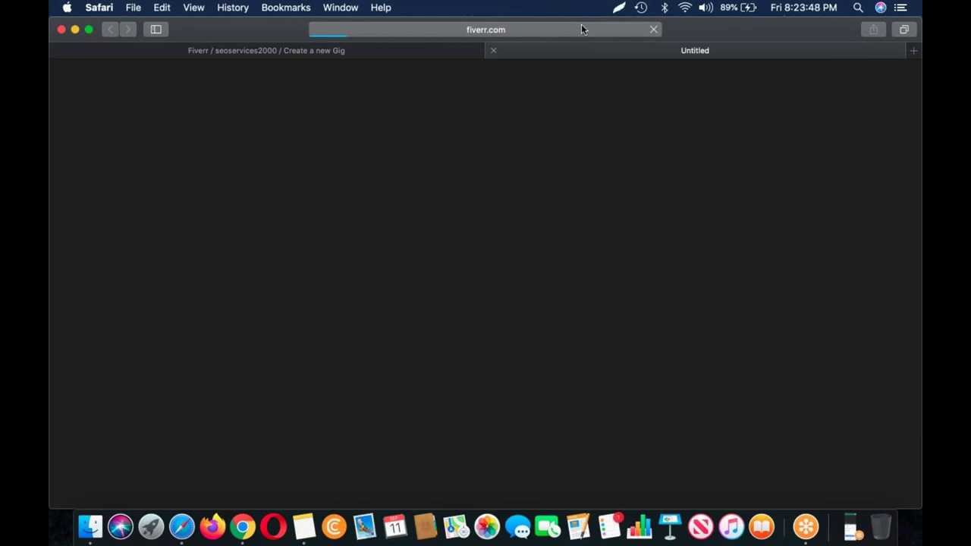
{"action": "left_click", "coordinate": [581, 29]}
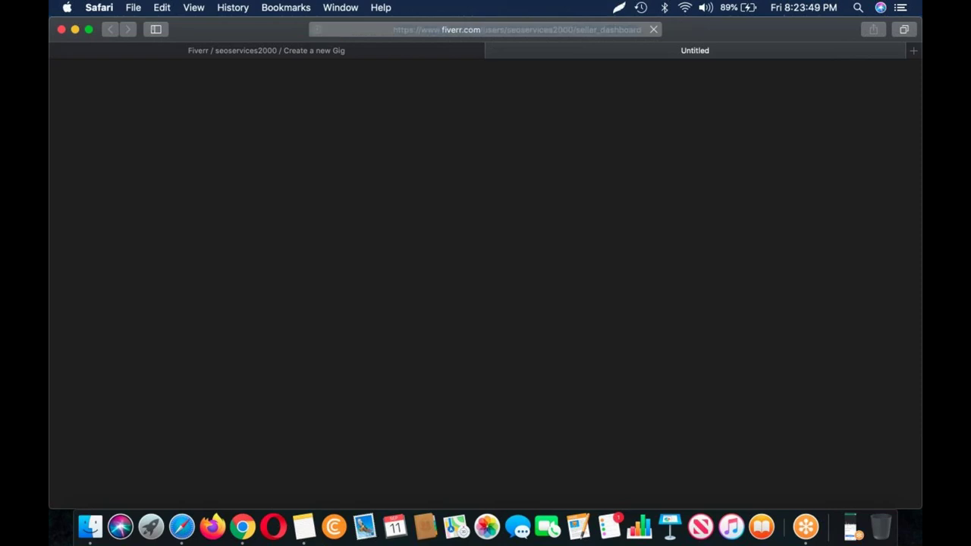
{"action": "key", "text": "Return"}
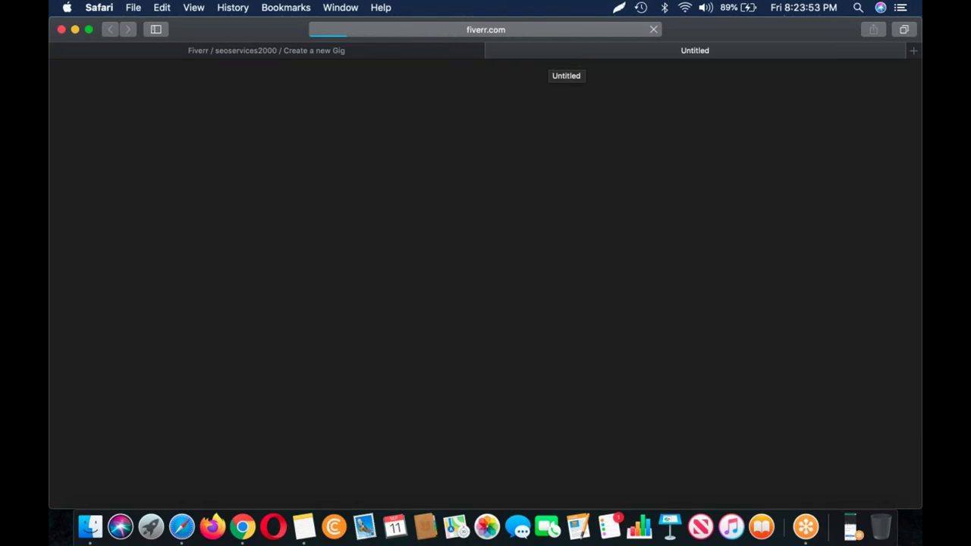
{"action": "left_click", "coordinate": [485, 29]}
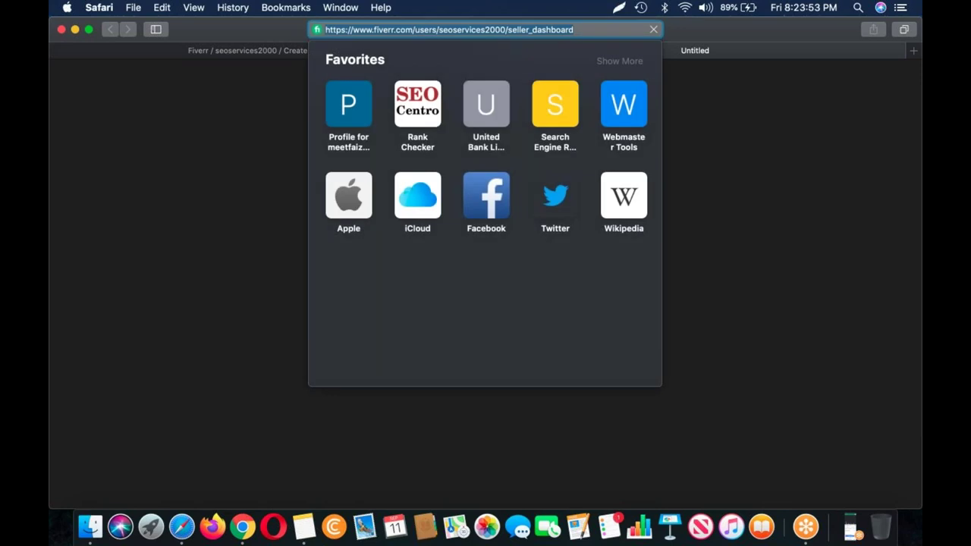
{"action": "type", "text": "fiverr.com"}
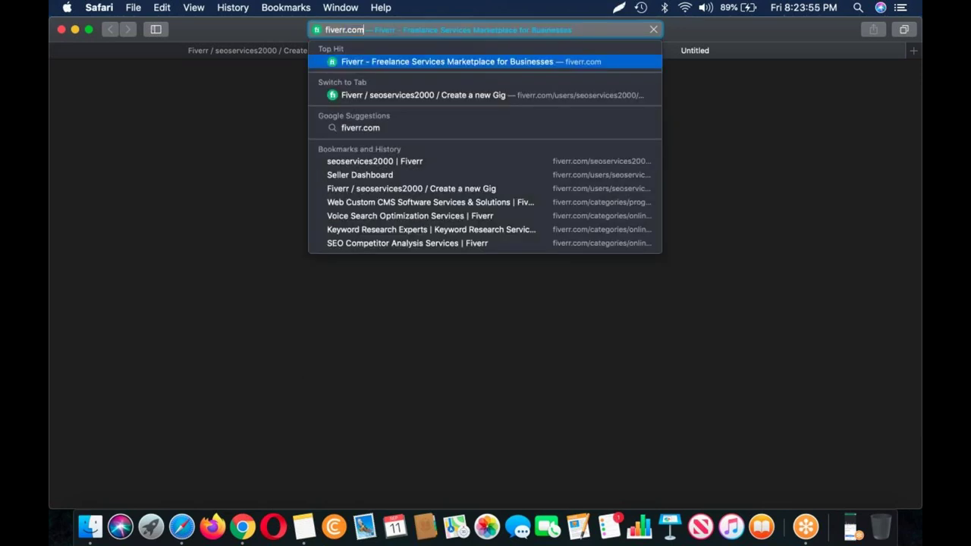
{"action": "key", "text": "Return"}
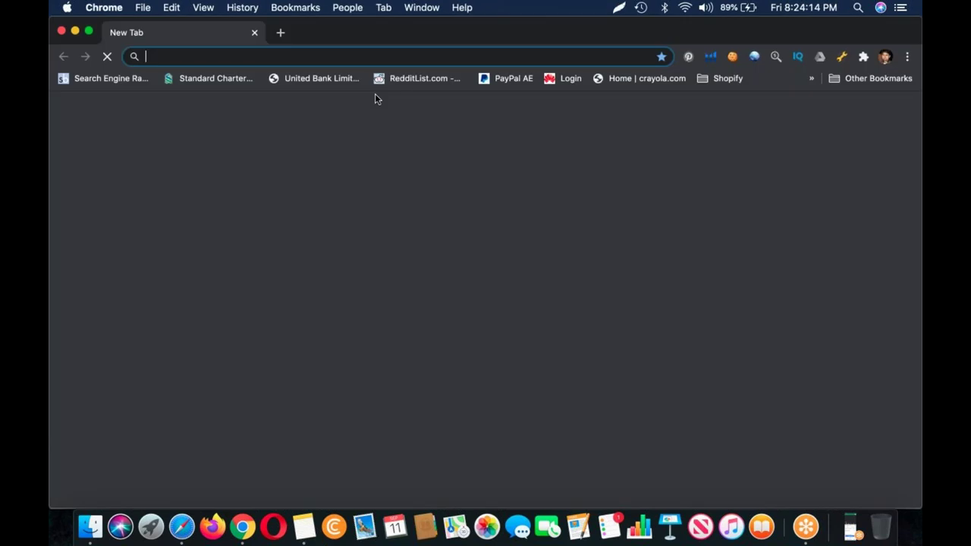
Switch to Chrome and open fiverr.com
{"action": "type", "text": "f"}
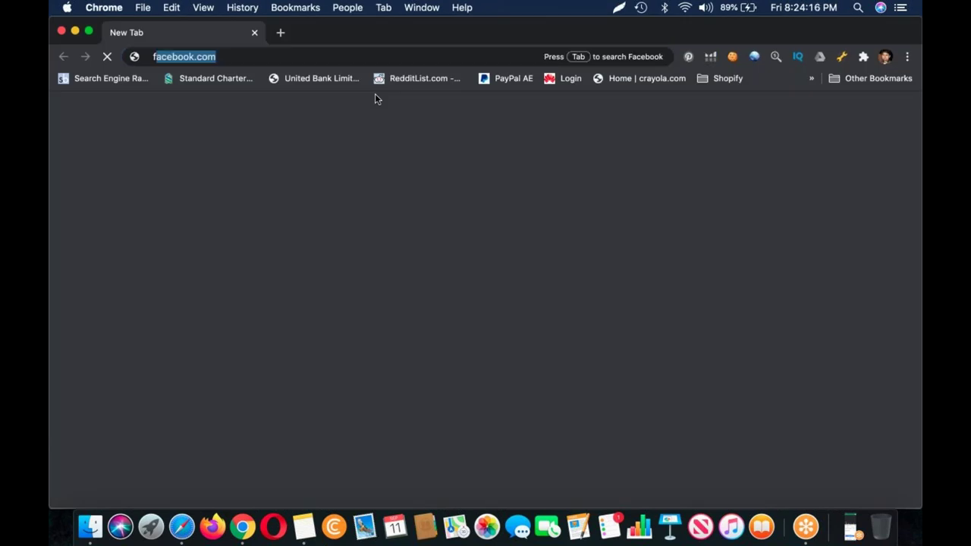
{"action": "type", "text": "iverr.com"}
{"action": "key", "text": "Return"}
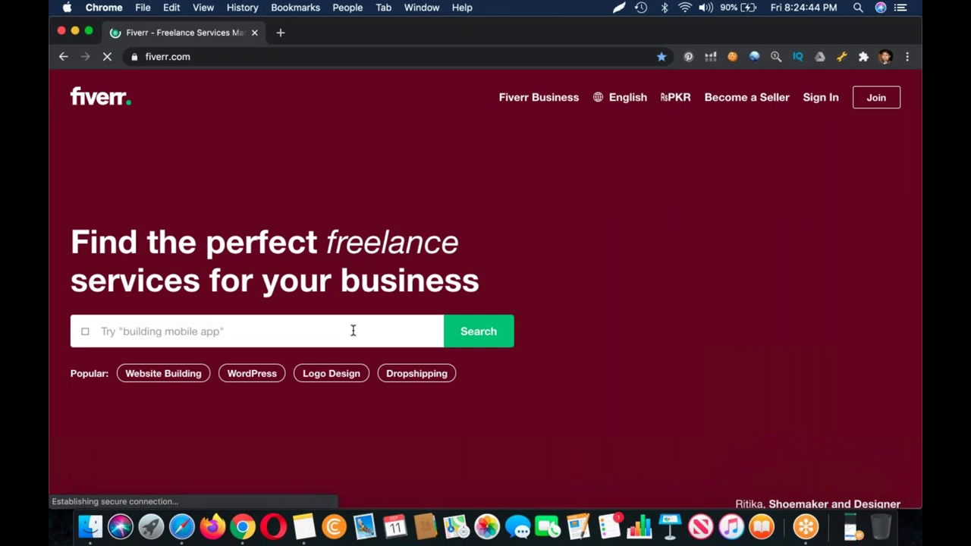
Try to search Fiverr for "guest posting on da50 blog" and reload the page
{"action": "left_click", "coordinate": [352, 330]}
{"action": "type", "text": "guest posting on da50 blog"}
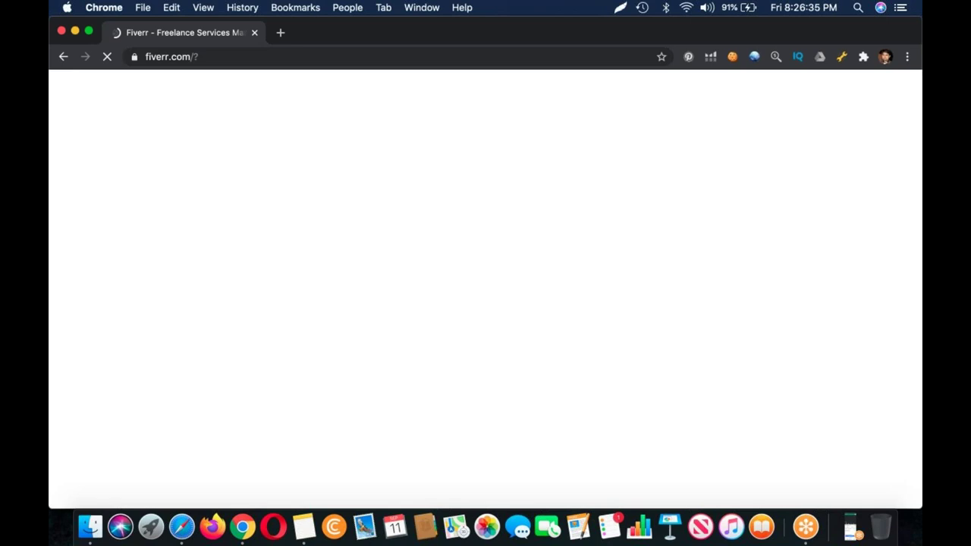
{"action": "key", "text": "super+l"}
{"action": "key", "text": "Return"}
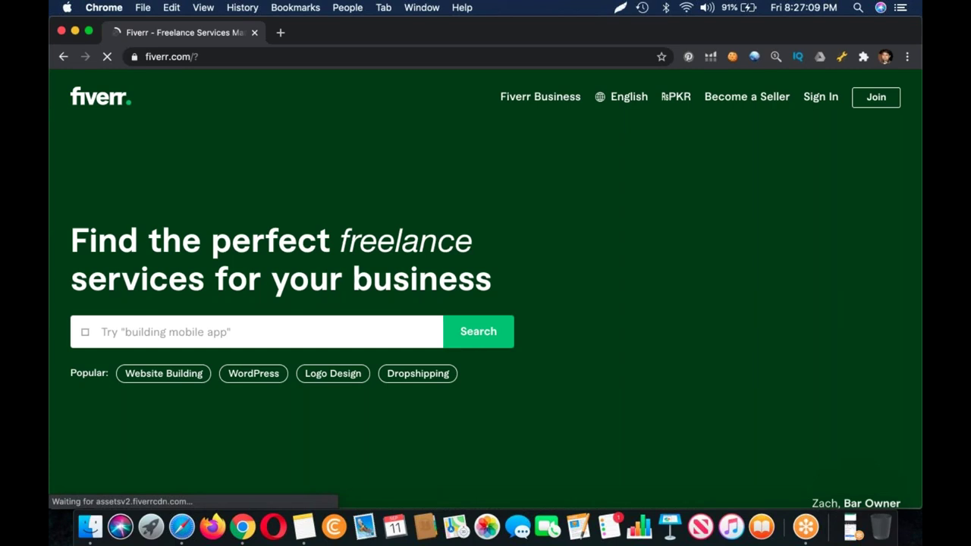
Try to search Fiverr's services for "guest post on my da50 blog"
{"action": "left_click", "coordinate": [322, 329]}
{"action": "type", "text": "guest postin"}
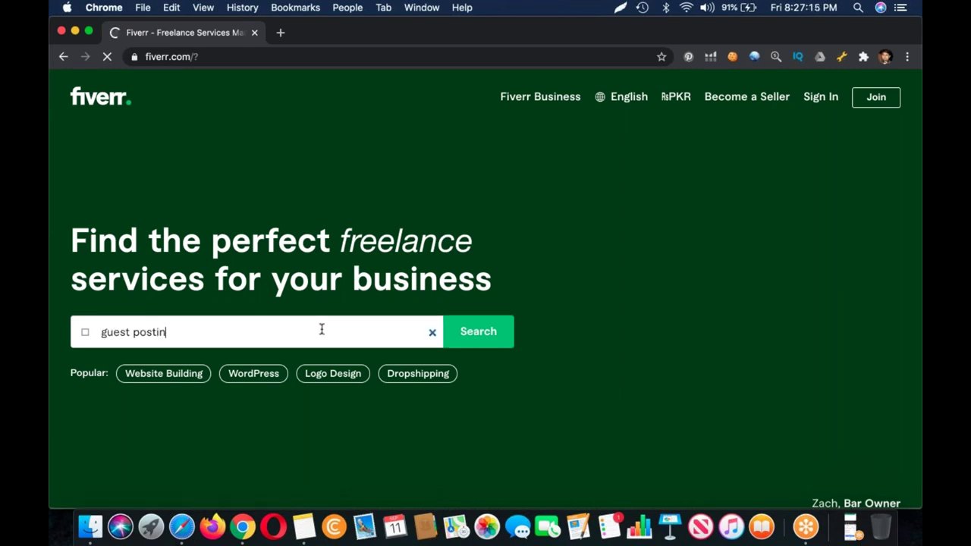
{"action": "type", "text": "g on my da5"}
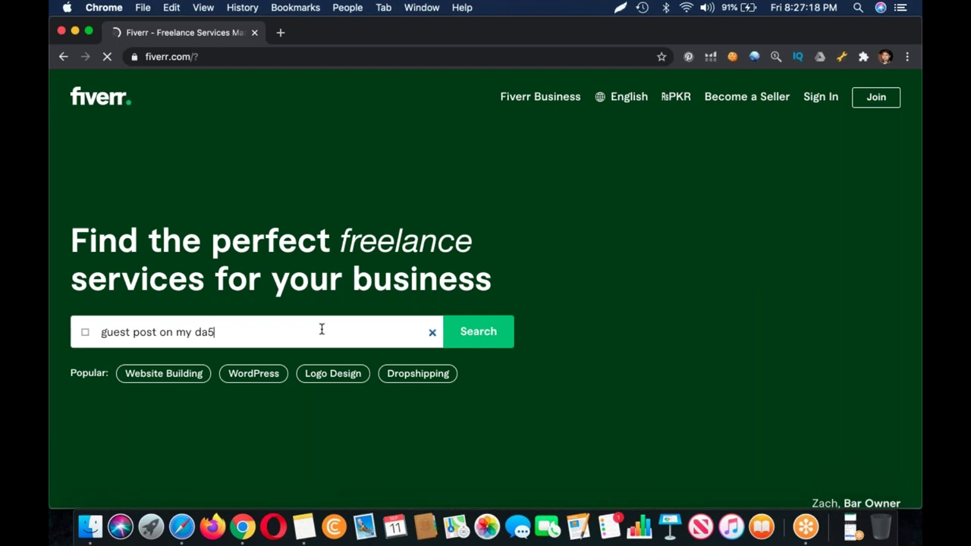
{"action": "type", "text": "0 blog"}
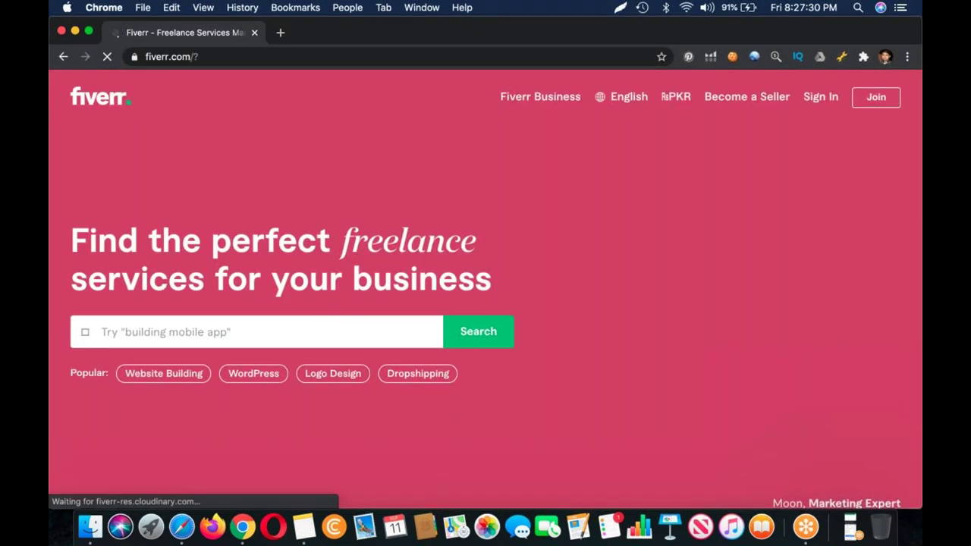
Open the popular Website Building services page and go from there to the Digital Marketing category
{"action": "scroll", "coordinate": [181, 152], "scroll_direction": "down", "scroll_amount": 5}
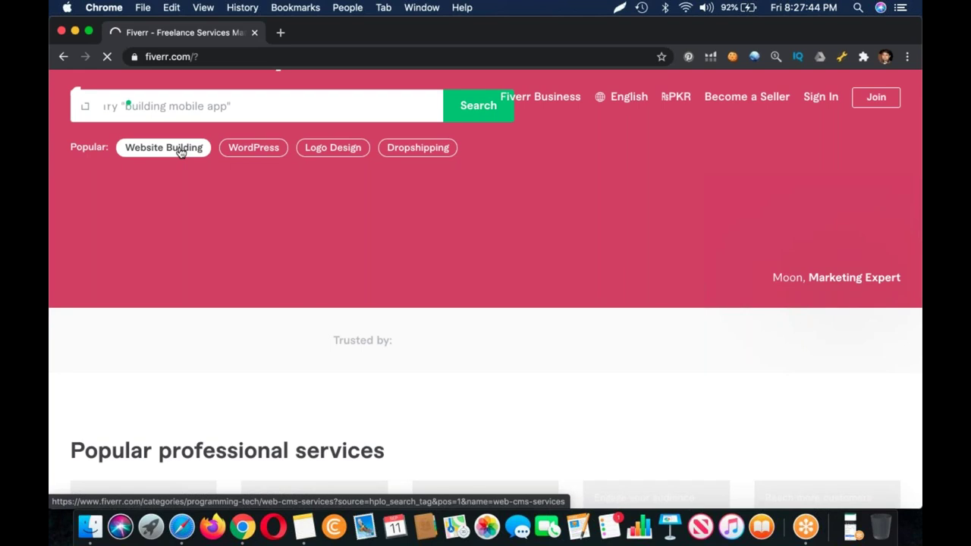
{"action": "left_click", "coordinate": [180, 149]}
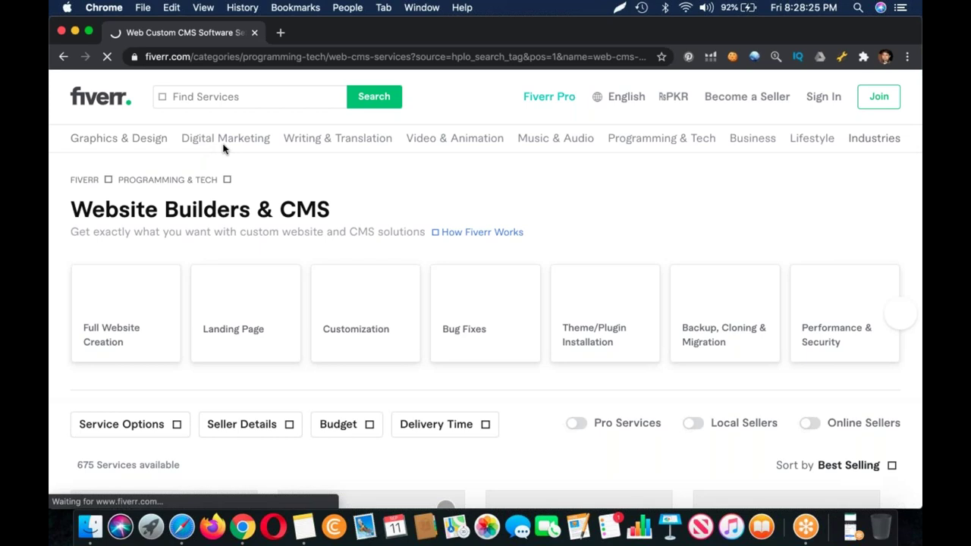
{"action": "right_click", "coordinate": [223, 149]}
{"action": "left_click", "coordinate": [228, 145]}
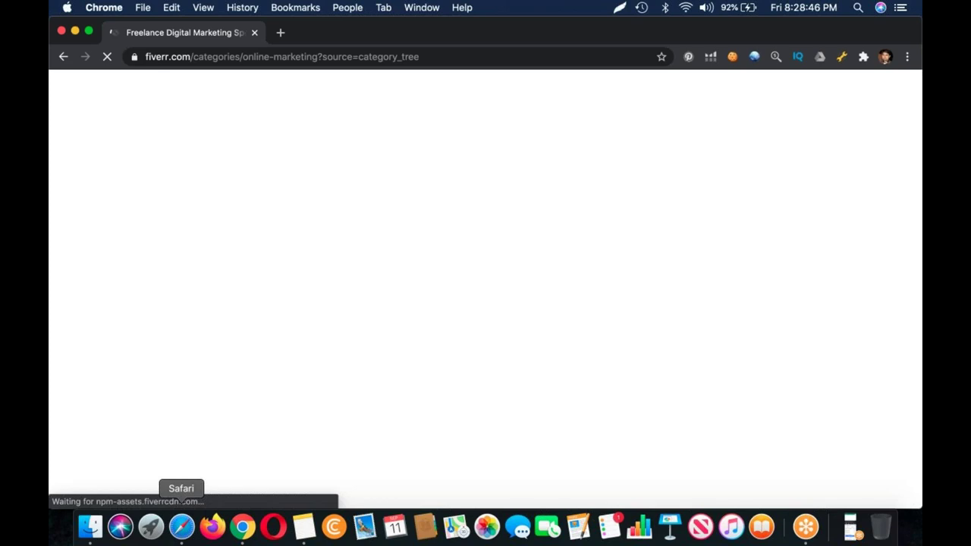
Switch back to the gig form in Safari and set the subcategory to SEO and the service type to Off-Page SEO
{"action": "left_click", "coordinate": [181, 523]}
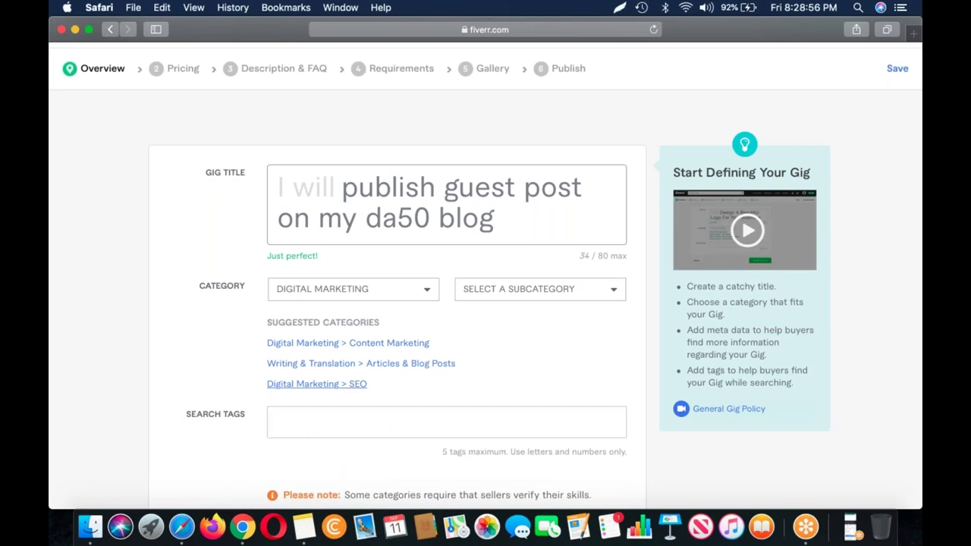
{"action": "left_click", "coordinate": [316, 384]}
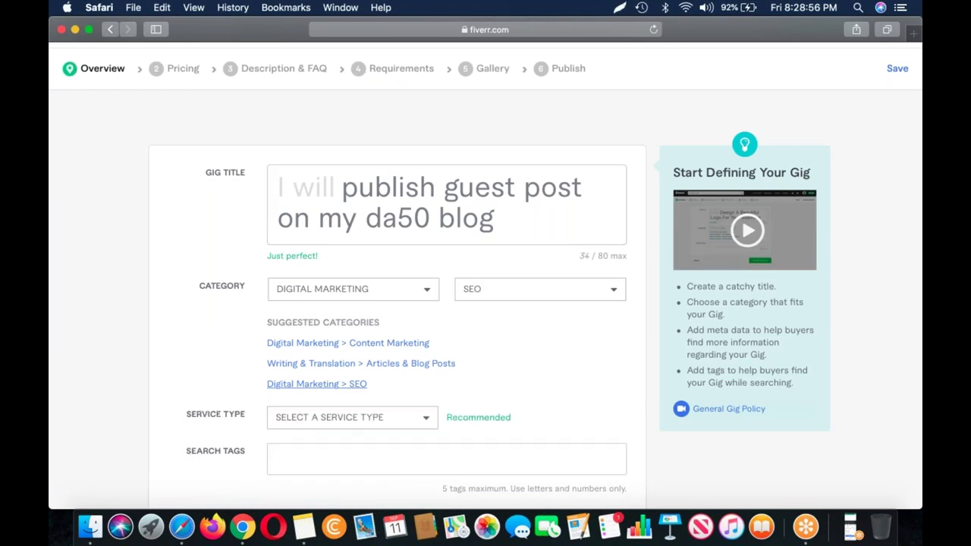
{"action": "scroll", "coordinate": [386, 443], "scroll_direction": "down", "scroll_amount": 5}
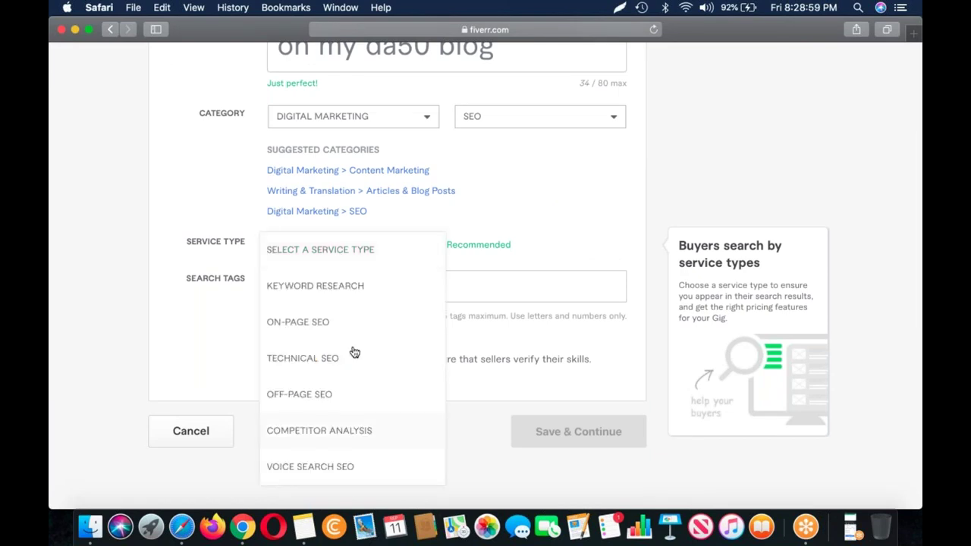
{"action": "scroll", "coordinate": [334, 352], "scroll_direction": "down", "scroll_amount": 2}
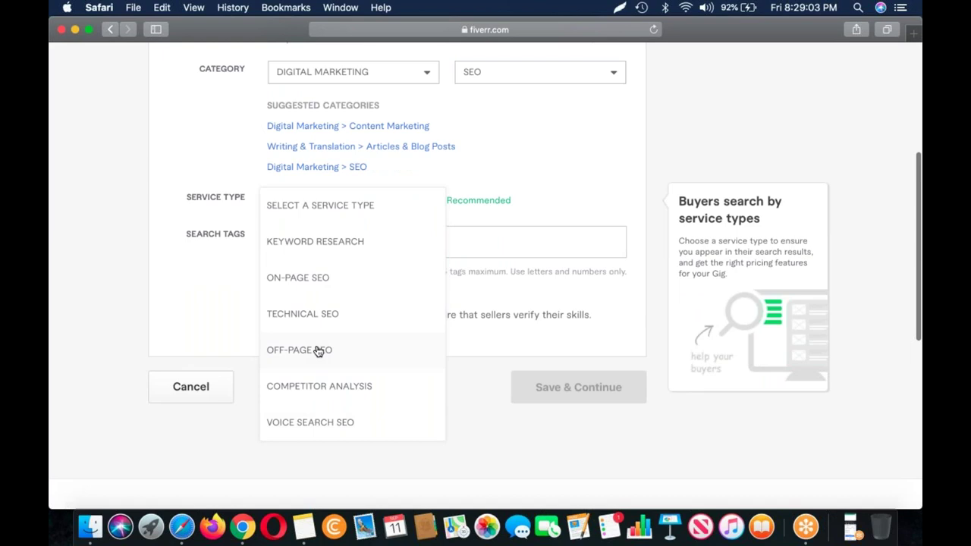
{"action": "left_click", "coordinate": [318, 352]}
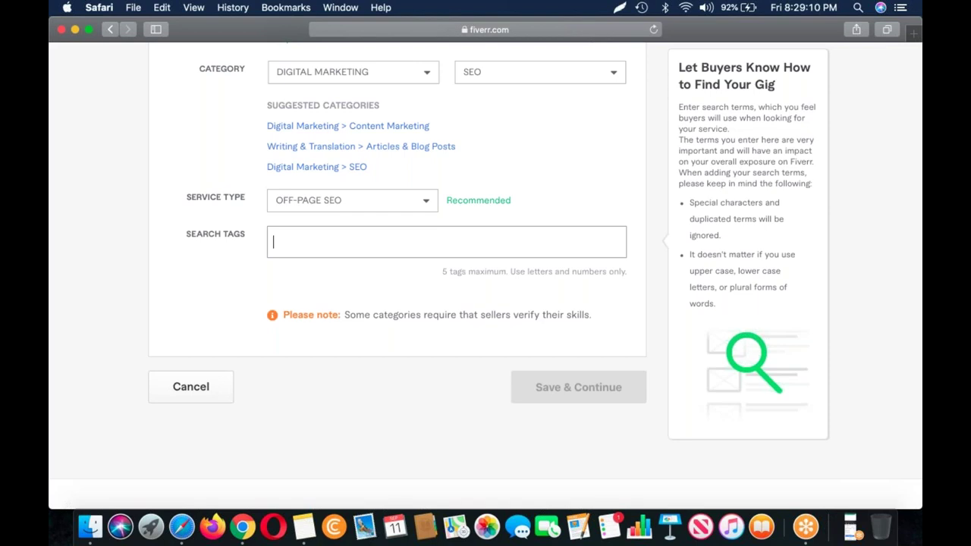
Add the search tags "seo service", "guest post", "link building" and "website seo" to the gig
{"action": "type", "text": "seo"}
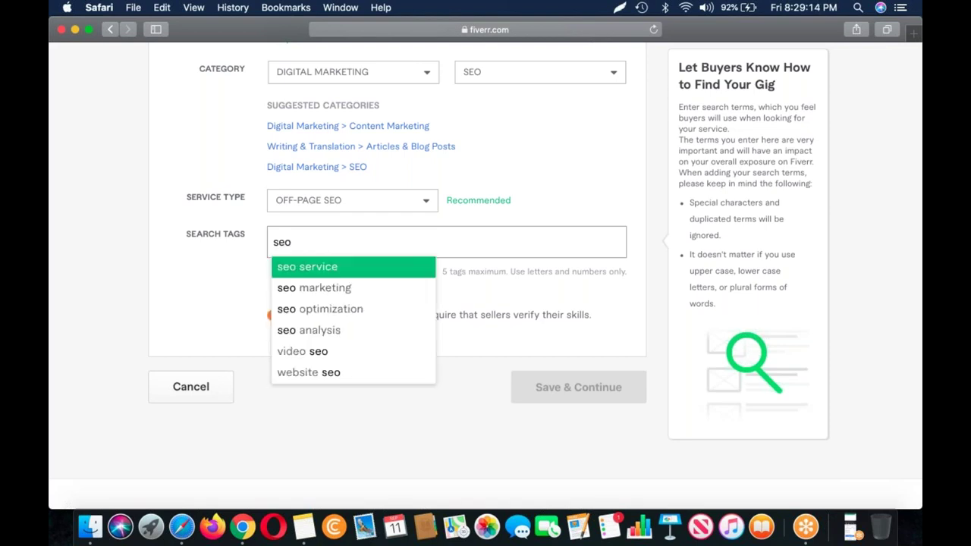
{"action": "key", "text": "Return"}
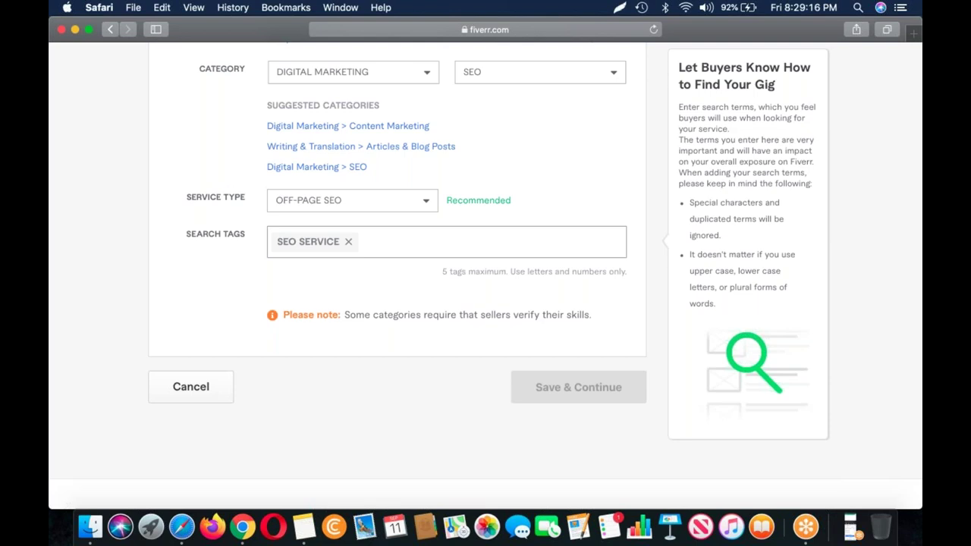
{"action": "type", "text": "seo"}
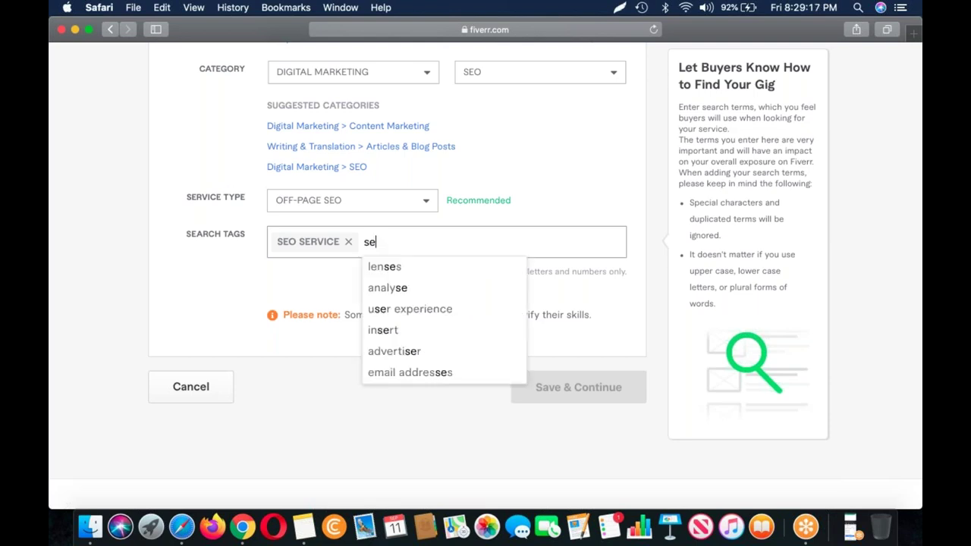
{"action": "key", "text": "BackSpace"}
{"action": "key", "text": "BackSpace"}
{"action": "key", "text": "BackSpace"}
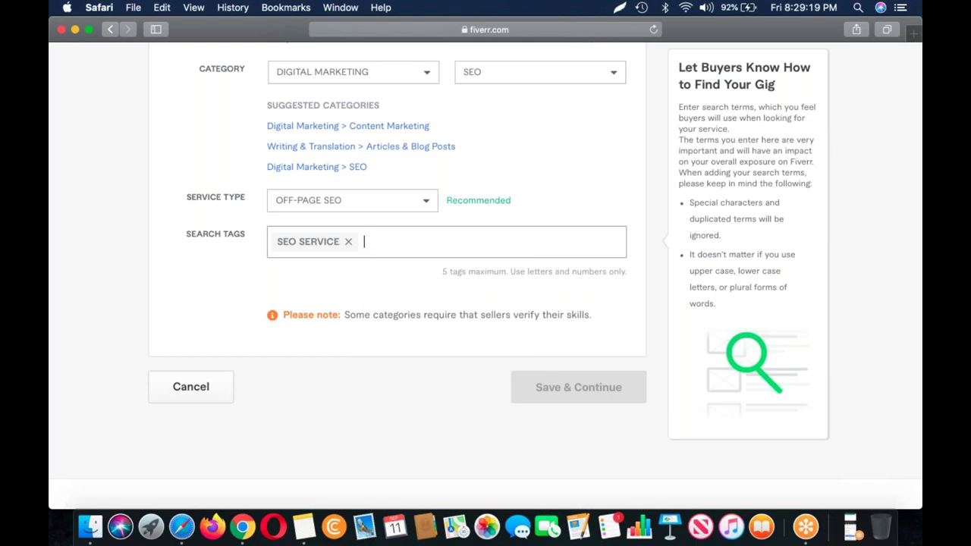
{"action": "type", "text": "guest post"}
{"action": "left_click", "coordinate": [381, 280]}
{"action": "type", "text": "link"}
{"action": "left_click", "coordinate": [480, 301]}
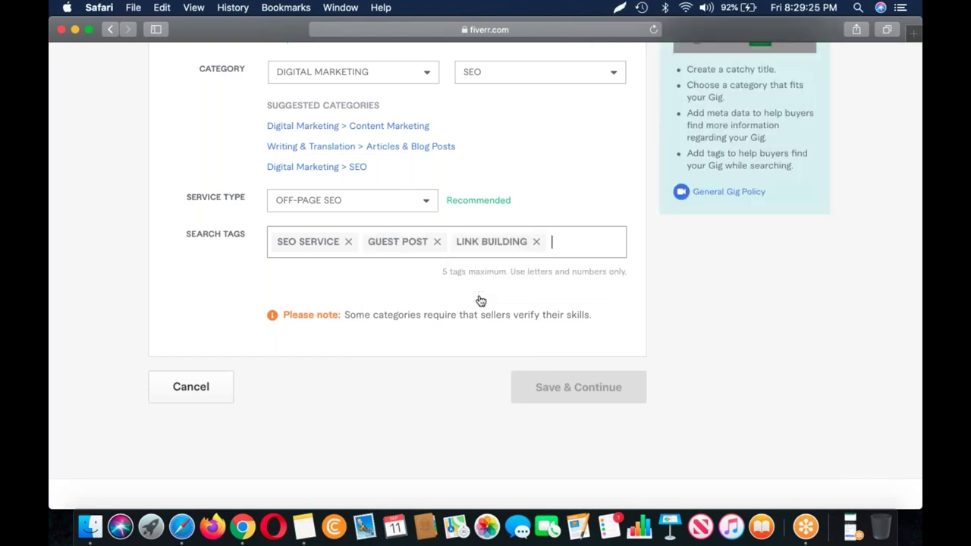
{"action": "type", "text": "seo"}
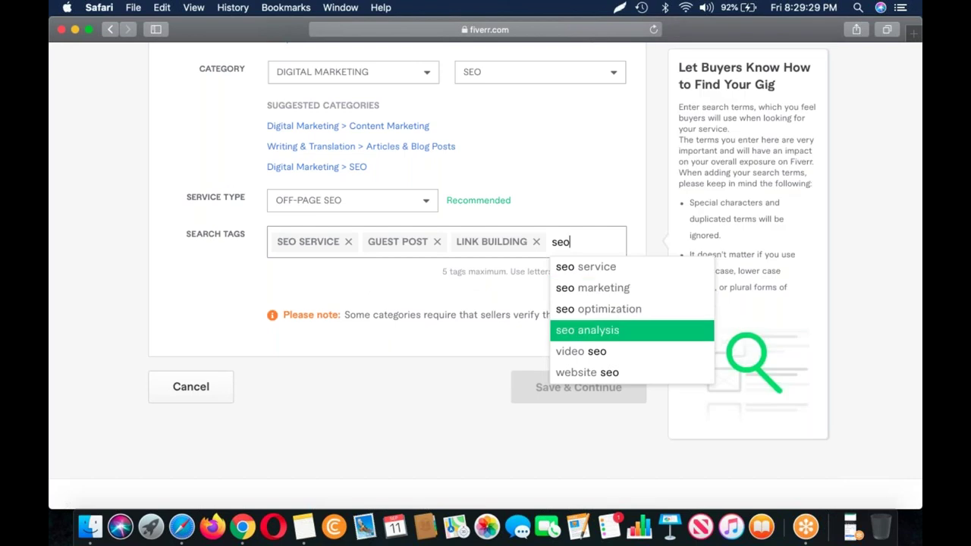
{"action": "left_click", "coordinate": [588, 372]}
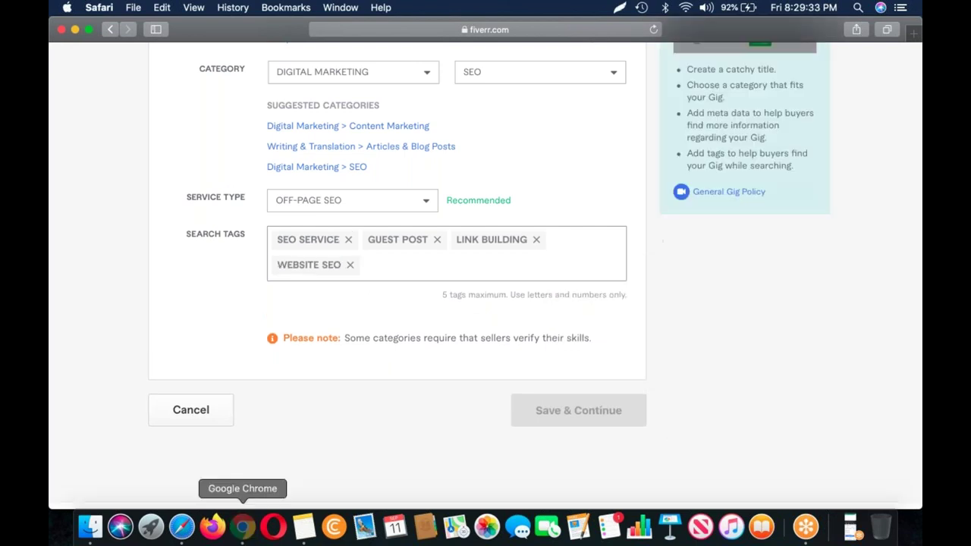
Switch to Chrome, open the SEO subcategory of Digital Marketing and look through the sellers' gig listings
{"action": "left_click", "coordinate": [243, 526]}
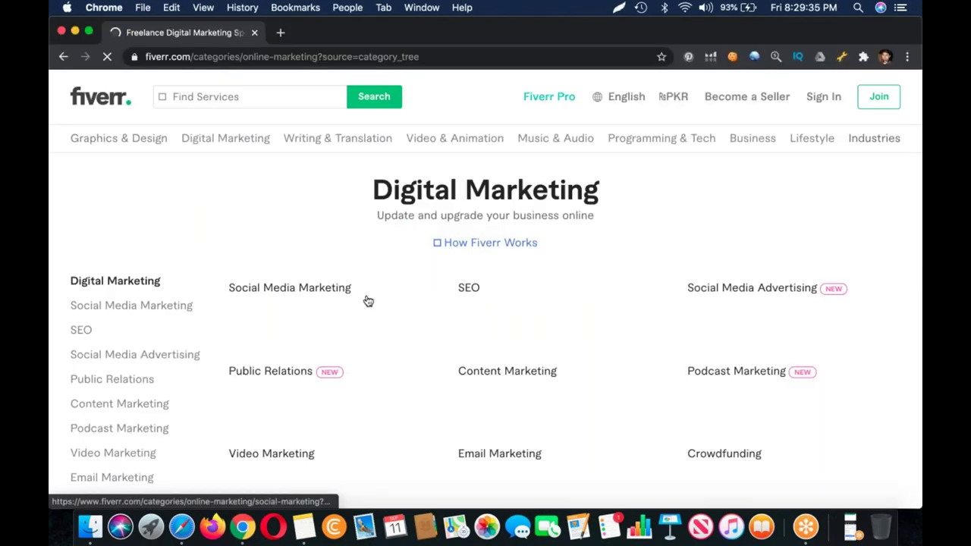
{"action": "left_click", "coordinate": [81, 330]}
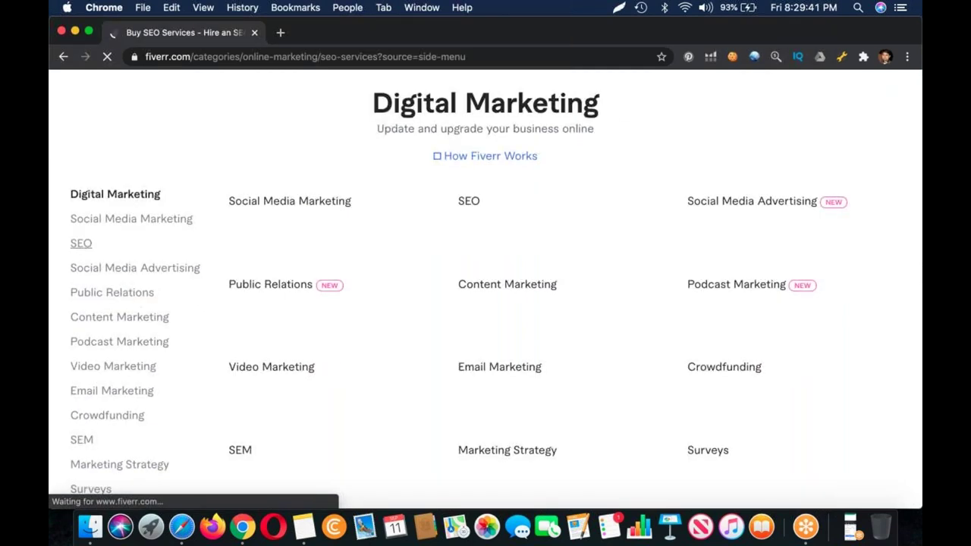
{"action": "scroll", "coordinate": [485, 289], "scroll_direction": "down", "scroll_amount": 3}
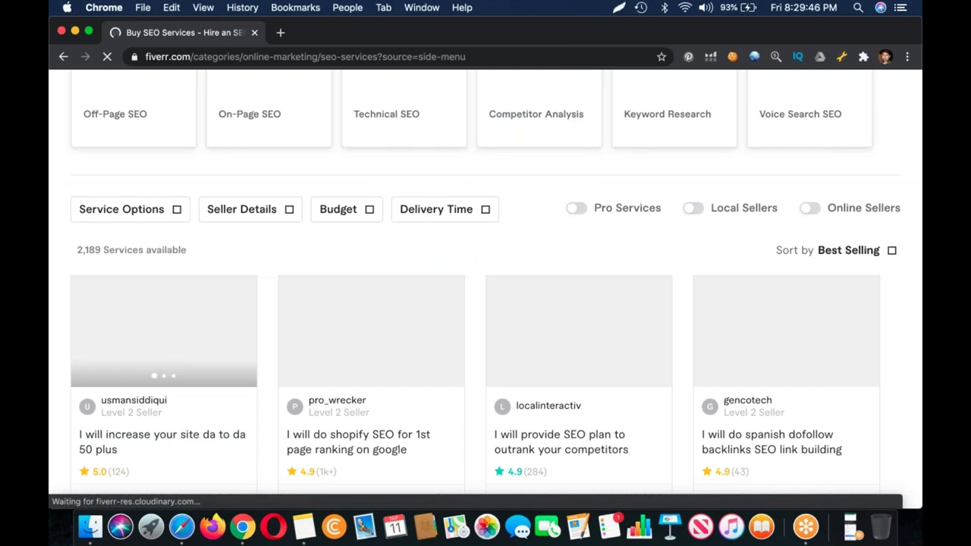
{"action": "scroll", "coordinate": [238, 476], "scroll_direction": "down", "scroll_amount": 1}
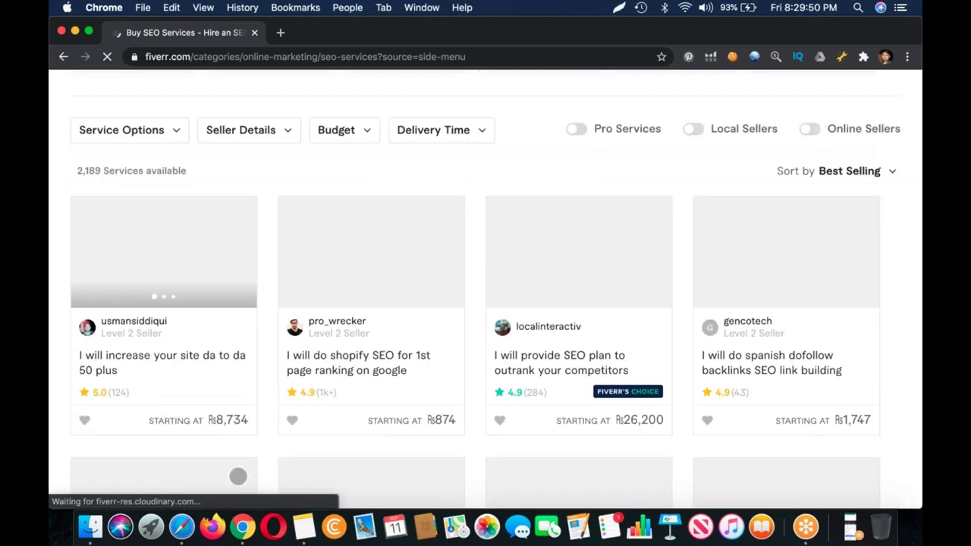
{"action": "scroll", "coordinate": [486, 304], "scroll_direction": "down", "scroll_amount": 2}
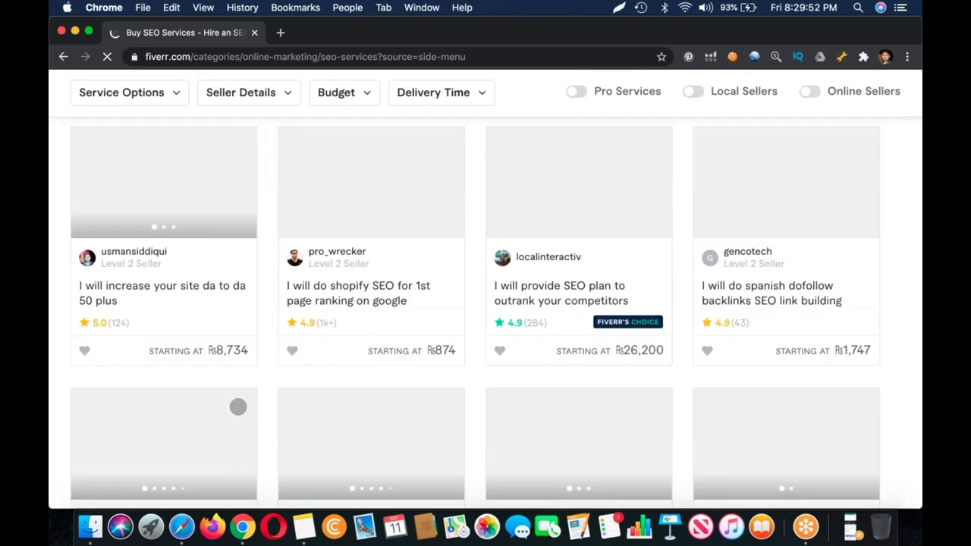
{"action": "scroll", "coordinate": [485, 303], "scroll_direction": "down", "scroll_amount": 1}
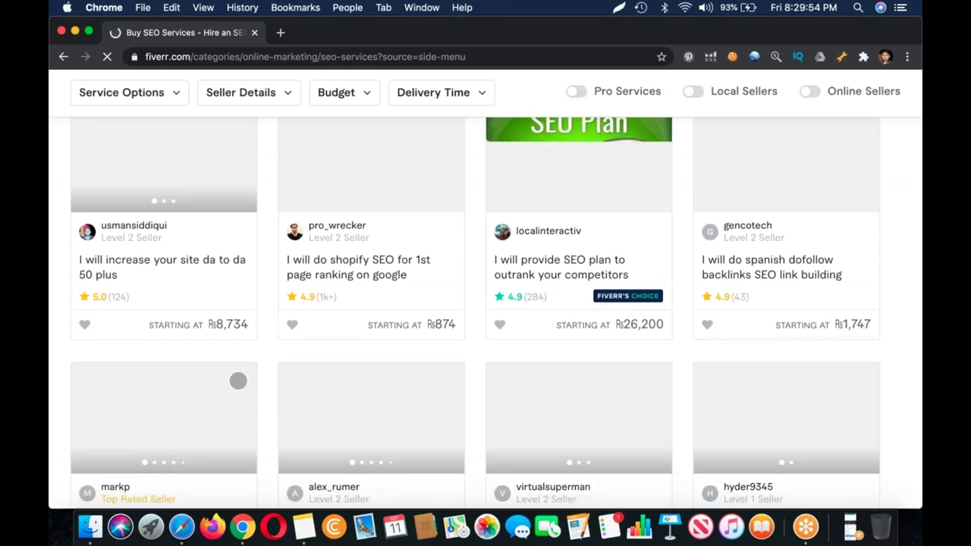
Look through the remaining SEO gig listings, related services and FAQs, and review the service types and top gigs again
{"action": "scroll", "coordinate": [486, 303], "scroll_direction": "down", "scroll_amount": 3}
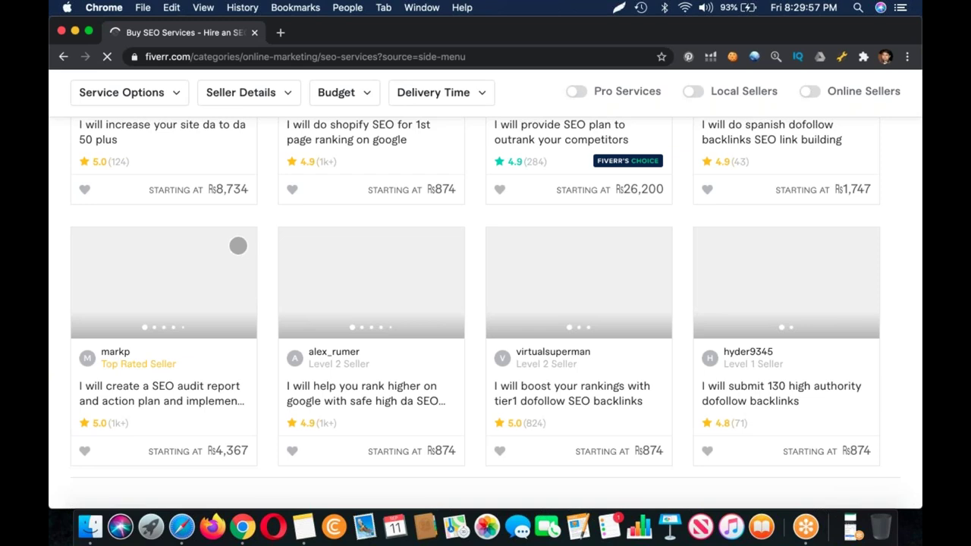
{"action": "scroll", "coordinate": [486, 303], "scroll_direction": "down", "scroll_amount": 1}
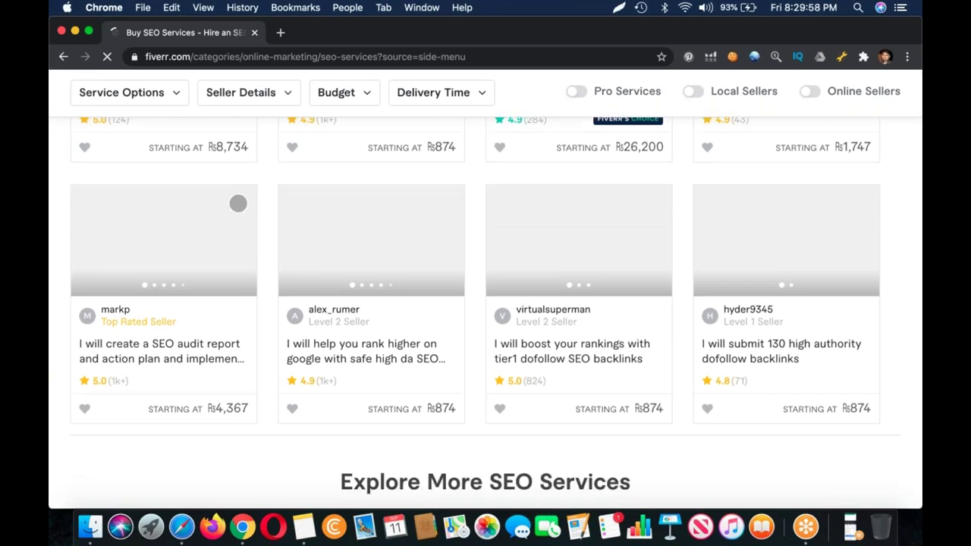
{"action": "scroll", "coordinate": [485, 304], "scroll_direction": "down", "scroll_amount": 2}
{"action": "scroll", "coordinate": [486, 303], "scroll_direction": "down", "scroll_amount": 2}
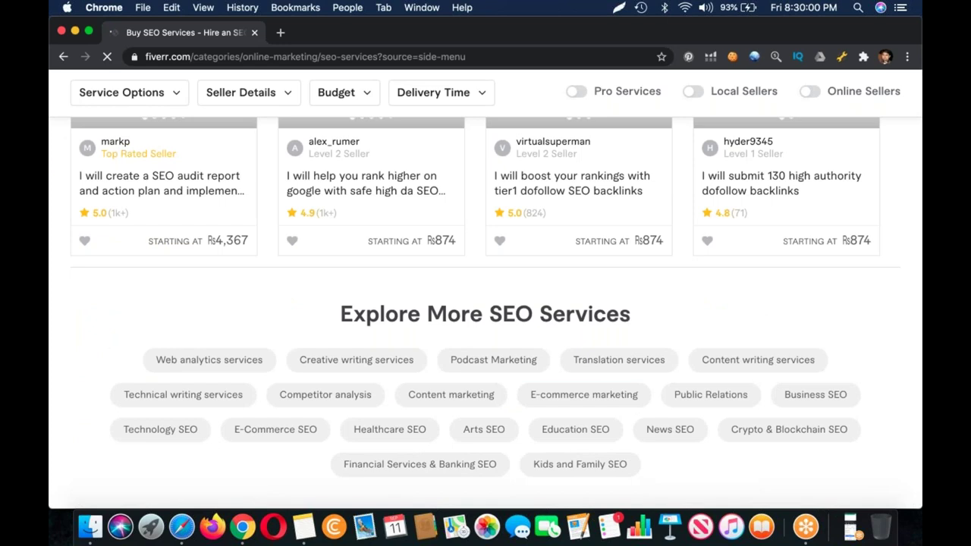
{"action": "scroll", "coordinate": [485, 304], "scroll_direction": "down", "scroll_amount": 2}
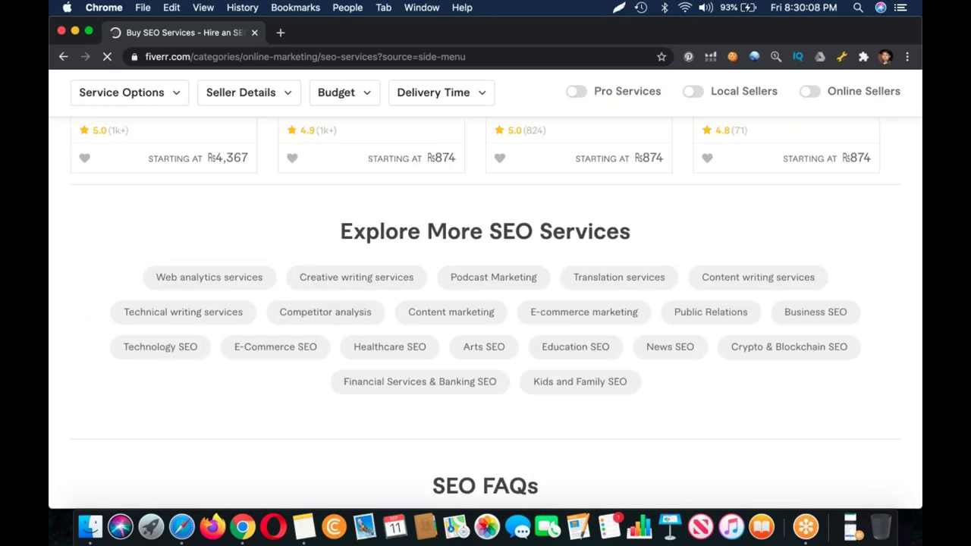
{"action": "scroll", "coordinate": [486, 304], "scroll_direction": "down", "scroll_amount": 6}
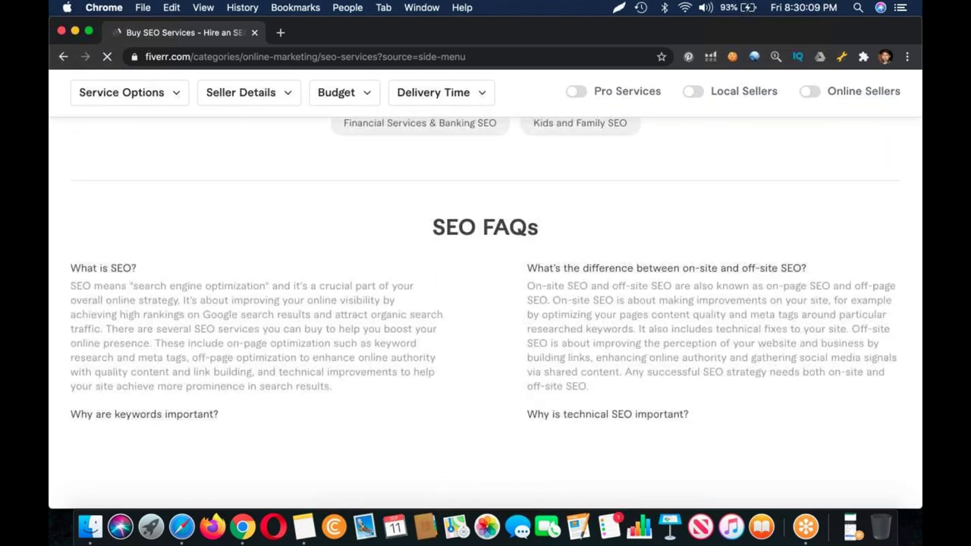
{"action": "scroll", "coordinate": [486, 303], "scroll_direction": "down", "scroll_amount": 1}
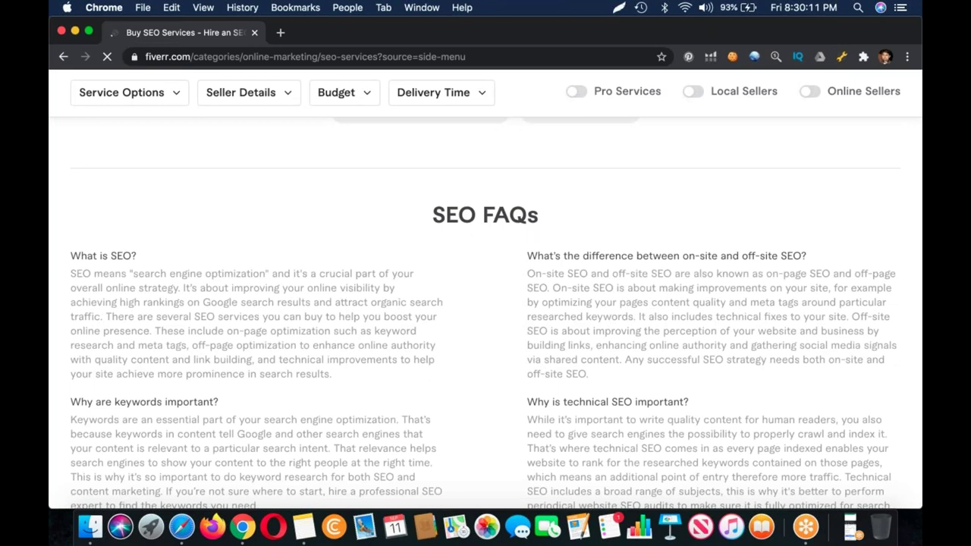
{"action": "scroll", "coordinate": [486, 303], "scroll_direction": "up", "scroll_amount": 10}
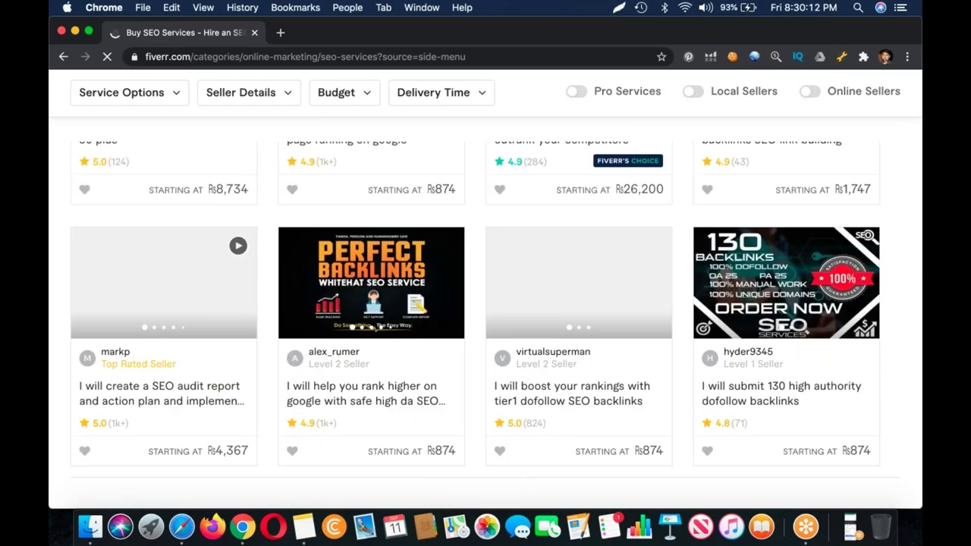
{"action": "scroll", "coordinate": [163, 464], "scroll_direction": "up", "scroll_amount": 3}
{"action": "scroll", "coordinate": [163, 464], "scroll_direction": "up", "scroll_amount": 5}
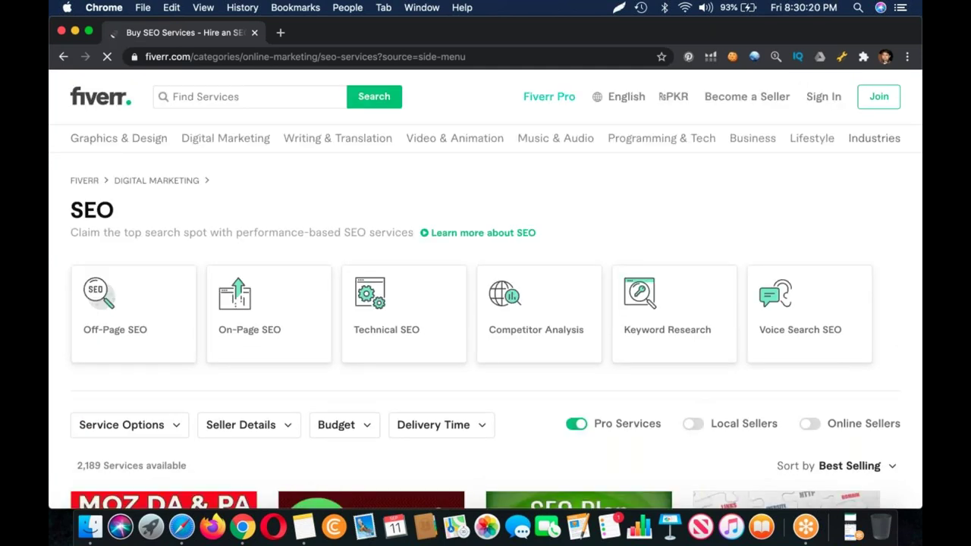
{"action": "scroll", "coordinate": [161, 427], "scroll_direction": "down", "scroll_amount": 5}
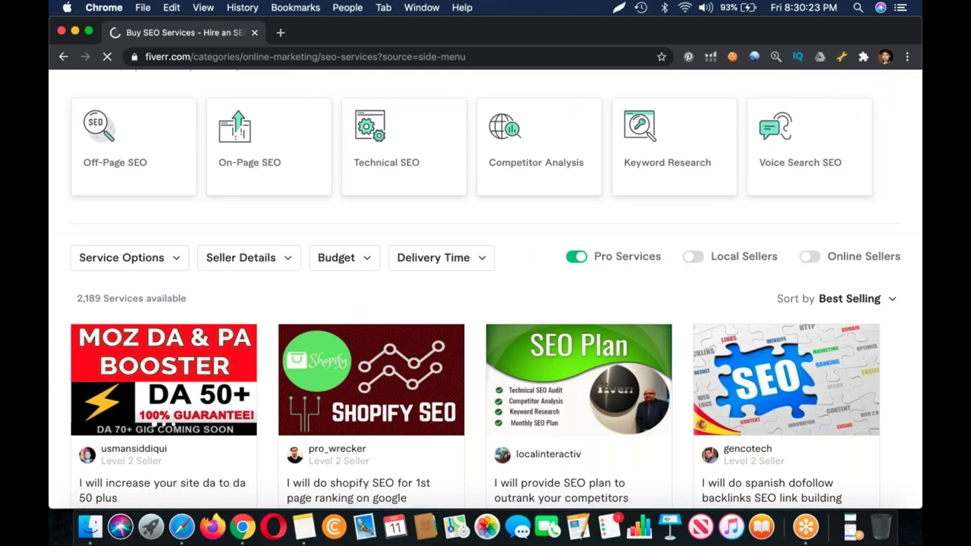
{"action": "scroll", "coordinate": [486, 304], "scroll_direction": "down", "scroll_amount": 2}
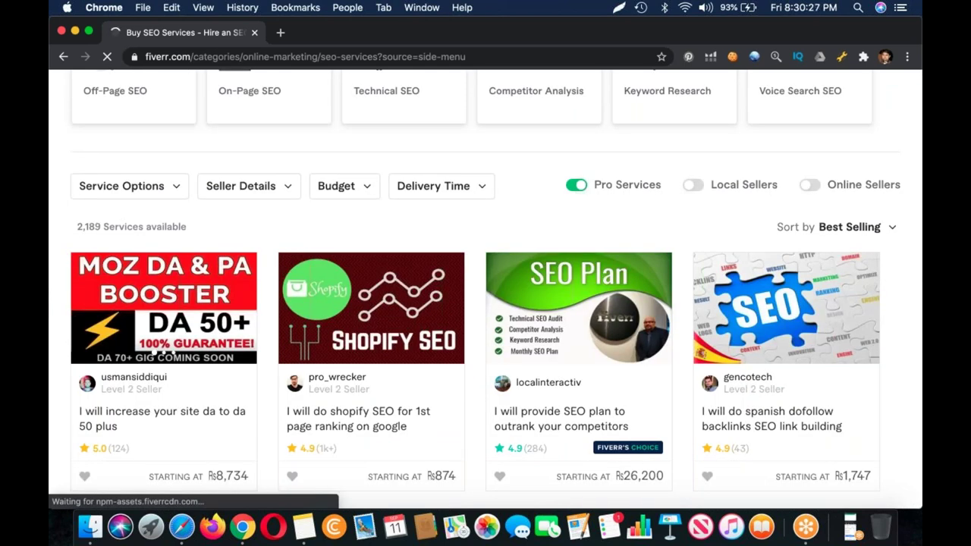
{"action": "scroll", "coordinate": [182, 285], "scroll_direction": "up", "scroll_amount": 6}
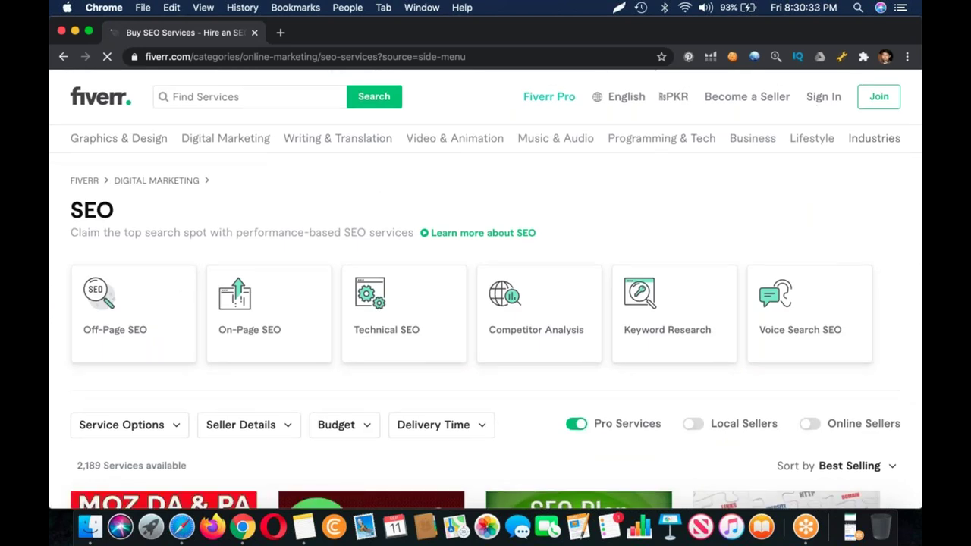
Try to open the Off-Page SEO services page from the SEO category and load its address again
{"action": "left_click_drag", "start_coordinate": [137, 334], "coordinate": [178, 245]}
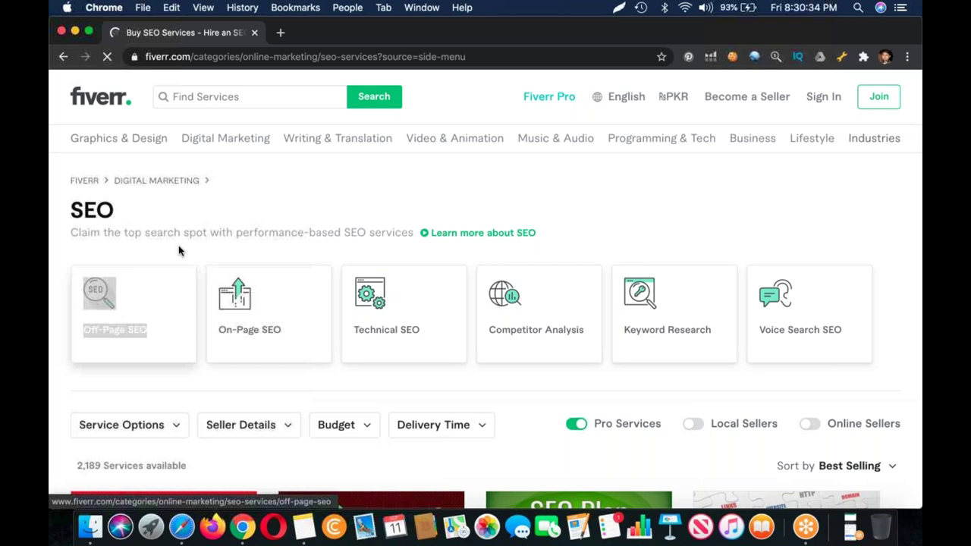
{"action": "right_click", "coordinate": [121, 328]}
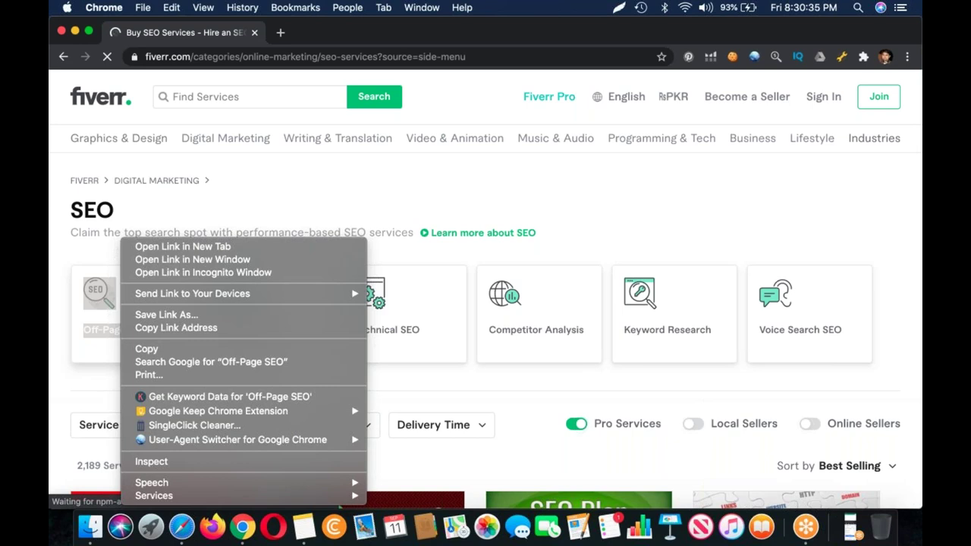
{"action": "key", "text": "Escape"}
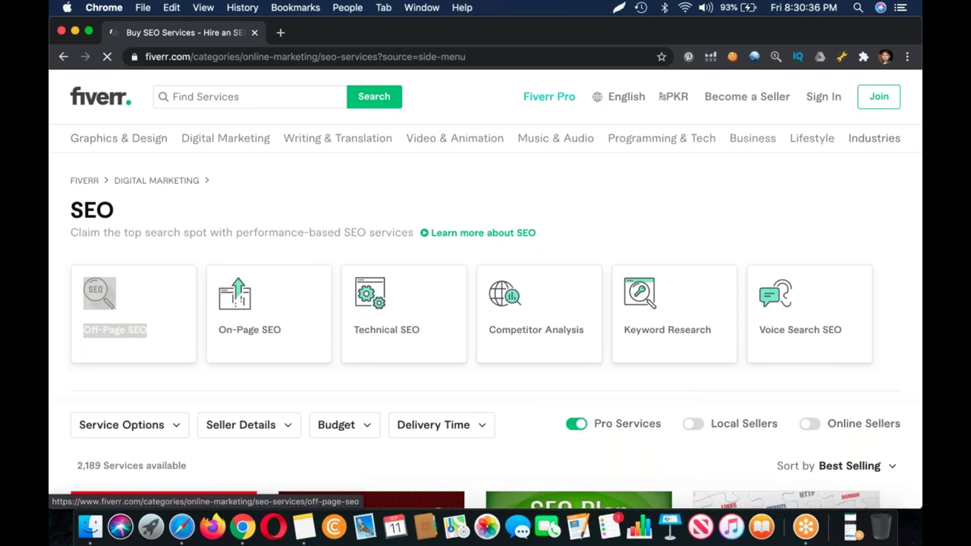
{"action": "left_click", "coordinate": [115, 329], "text": "super"}
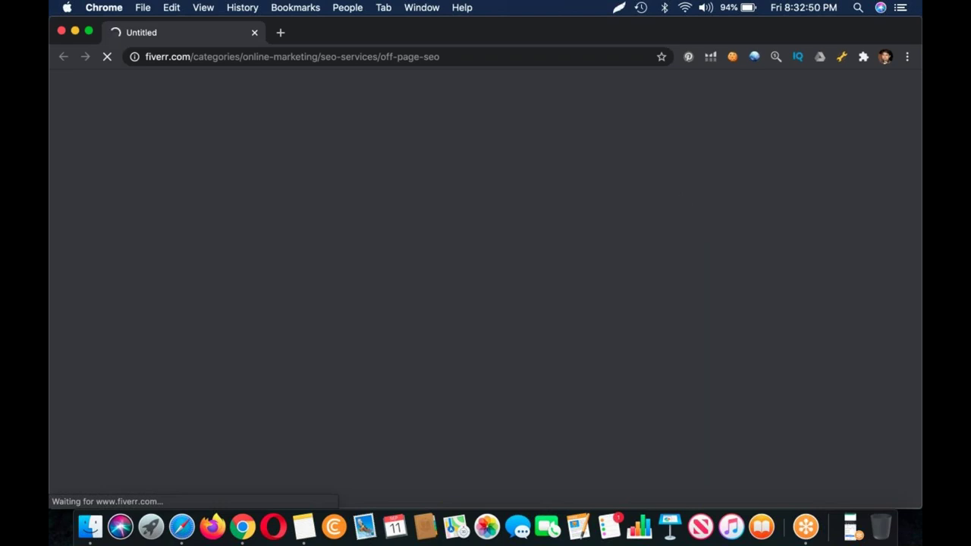
{"action": "key", "text": "super+l"}
{"action": "key", "text": "Return"}
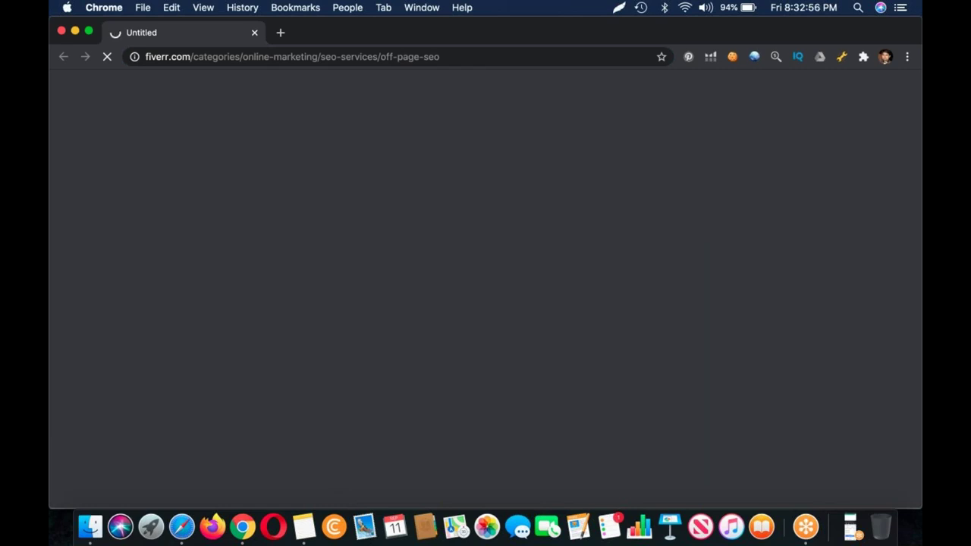
Switch to the gig form in Safari, select Business and News as industry expertise, and save the overview to continue
{"action": "left_click", "coordinate": [188, 537]}
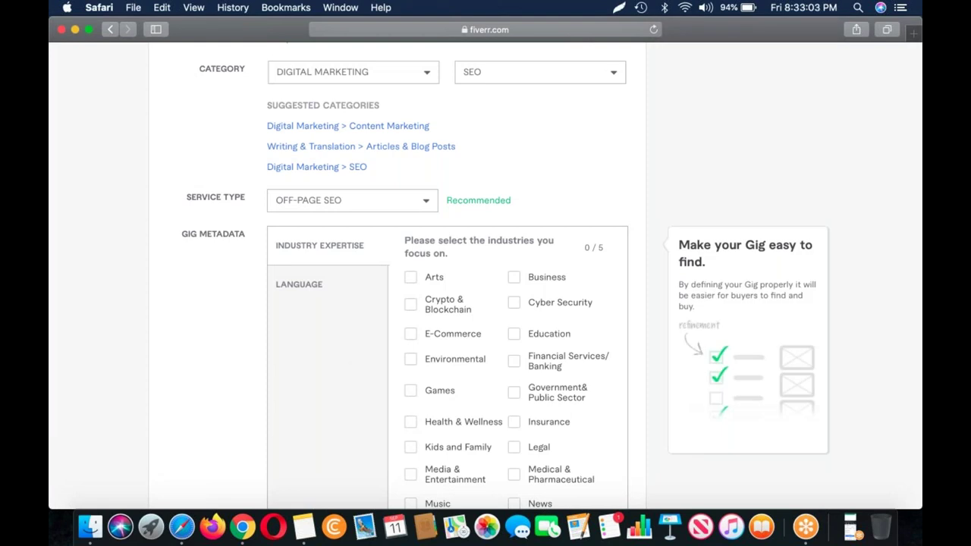
{"action": "scroll", "coordinate": [582, 431], "scroll_direction": "down", "scroll_amount": 5}
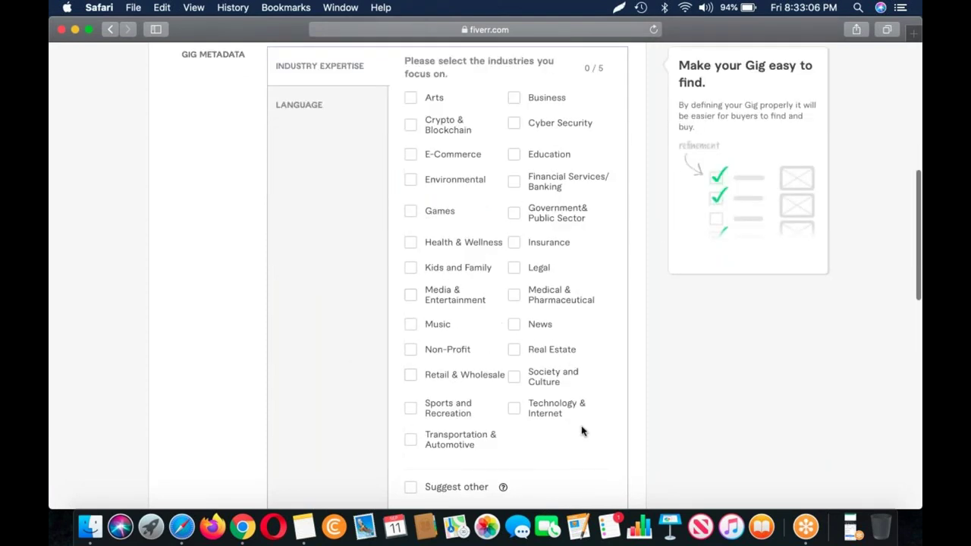
{"action": "scroll", "coordinate": [582, 431], "scroll_direction": "down", "scroll_amount": 2}
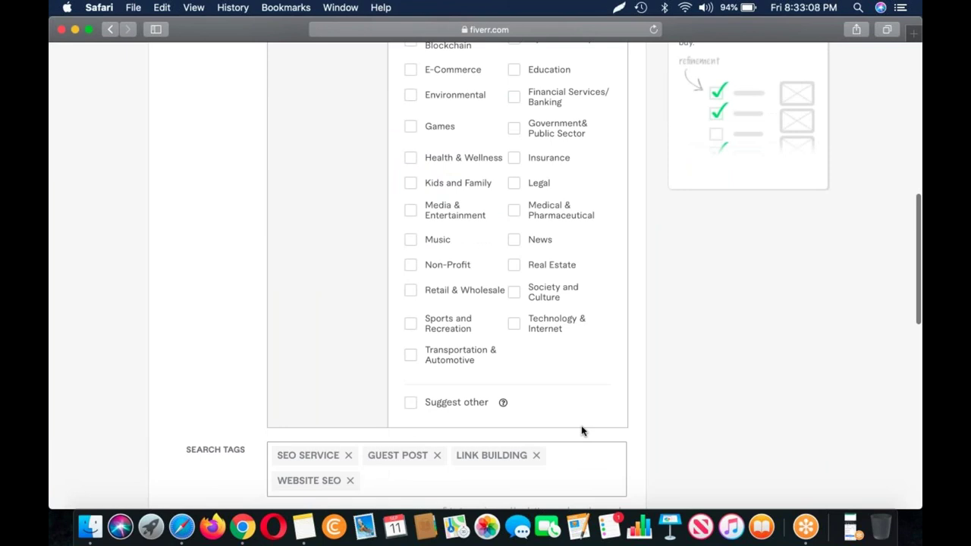
{"action": "scroll", "coordinate": [582, 431], "scroll_direction": "up", "scroll_amount": 8}
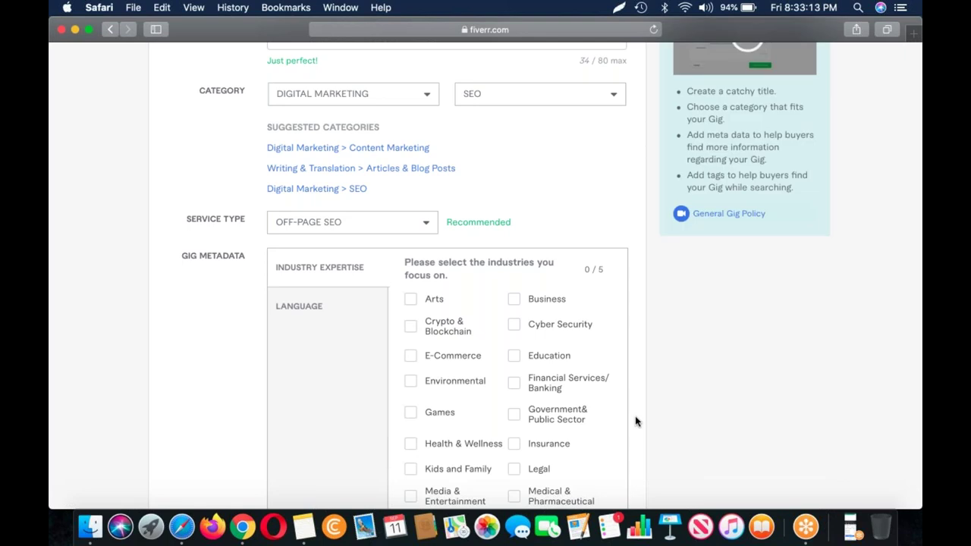
{"action": "scroll", "coordinate": [534, 251], "scroll_direction": "down", "scroll_amount": 1}
{"action": "left_click", "coordinate": [514, 260]}
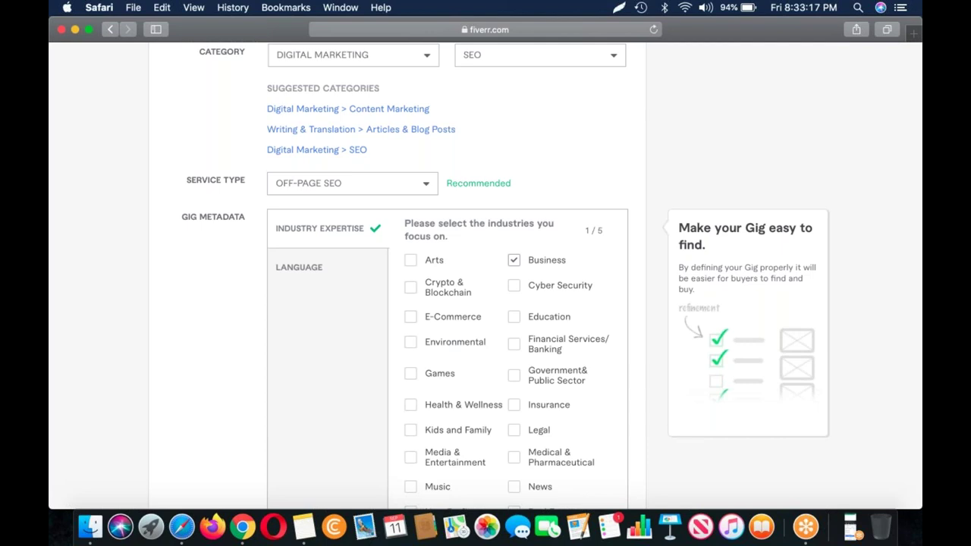
{"action": "scroll", "coordinate": [485, 274], "scroll_direction": "down", "scroll_amount": 6}
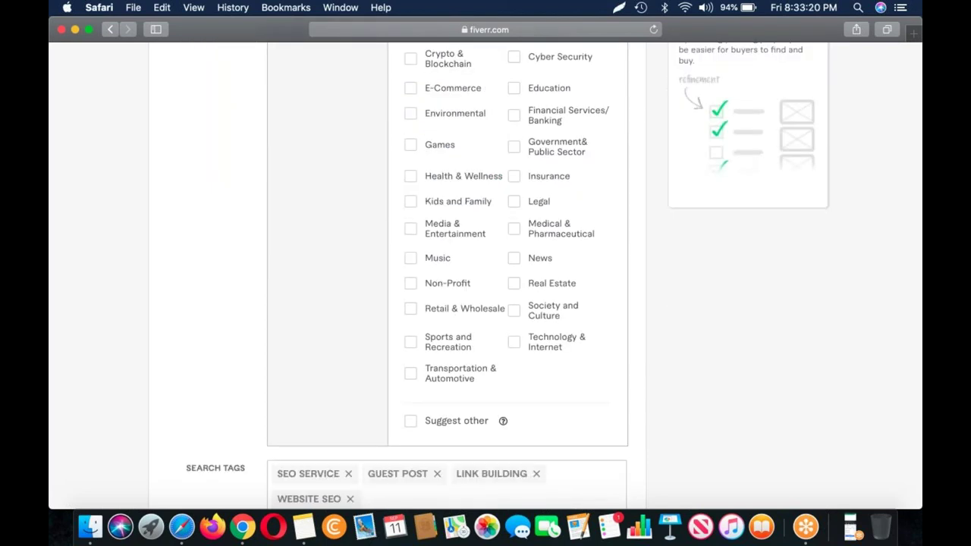
{"action": "left_click", "coordinate": [541, 261]}
{"action": "scroll", "coordinate": [541, 261], "scroll_direction": "down", "scroll_amount": 1}
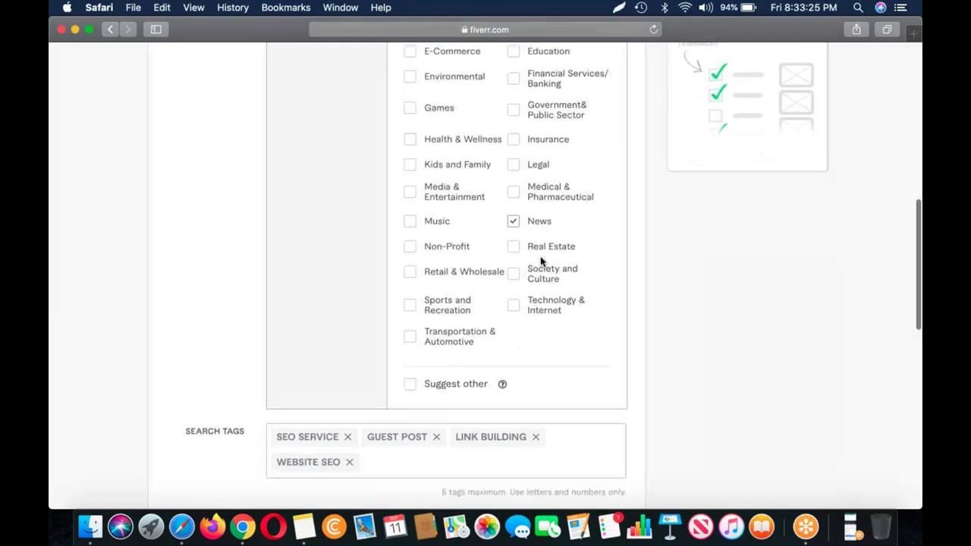
{"action": "scroll", "coordinate": [541, 261], "scroll_direction": "up", "scroll_amount": 3}
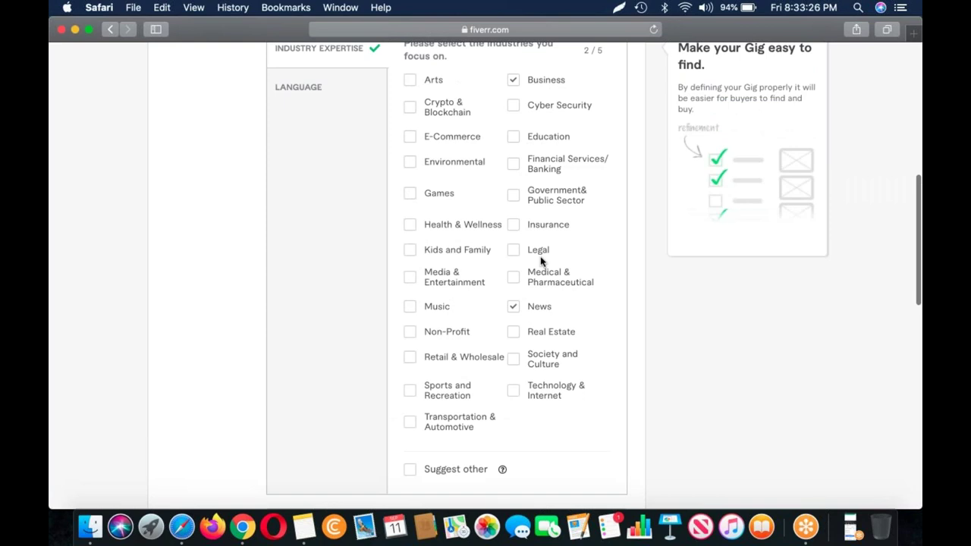
{"action": "scroll", "coordinate": [541, 261], "scroll_direction": "down", "scroll_amount": 1}
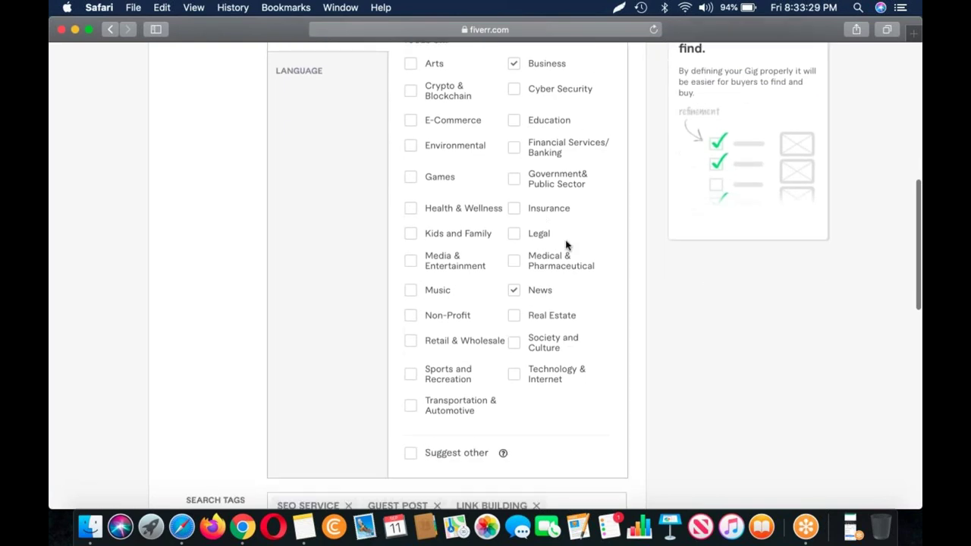
{"action": "scroll", "coordinate": [541, 261], "scroll_direction": "down", "scroll_amount": 9}
{"action": "left_click", "coordinate": [578, 333]}
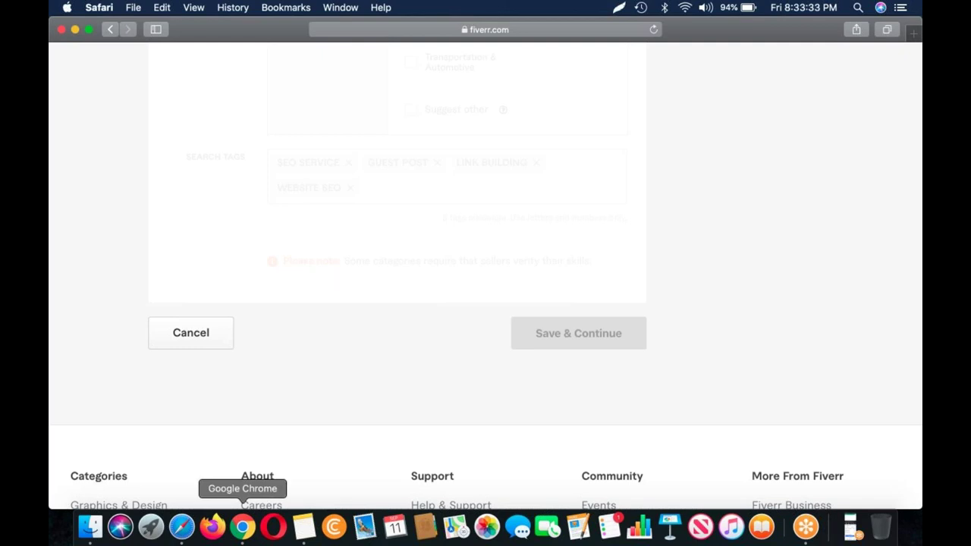
Switch to Chrome, replace the Off-Page SEO tab with a new empty tab, and move the window aside
{"action": "left_click", "coordinate": [243, 526]}
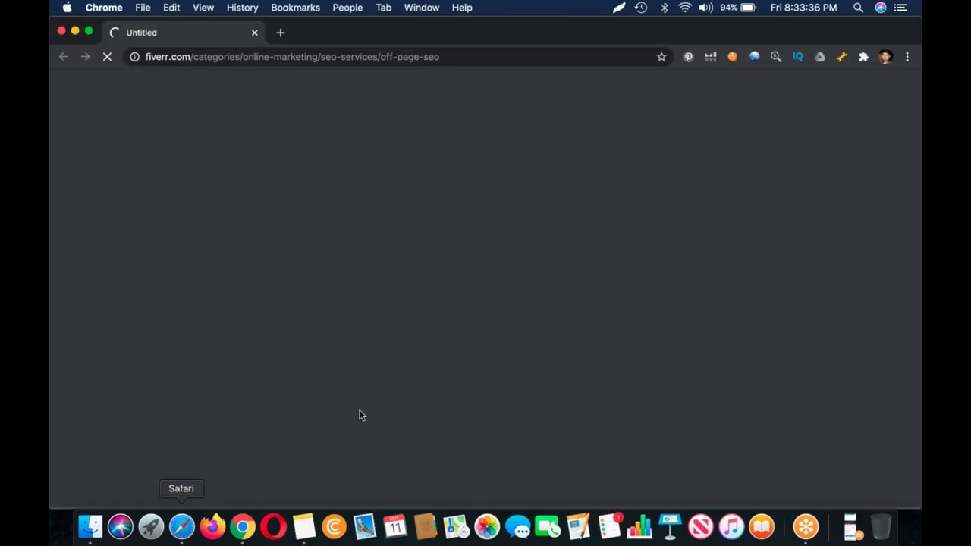
{"action": "key", "text": "super+Tab"}
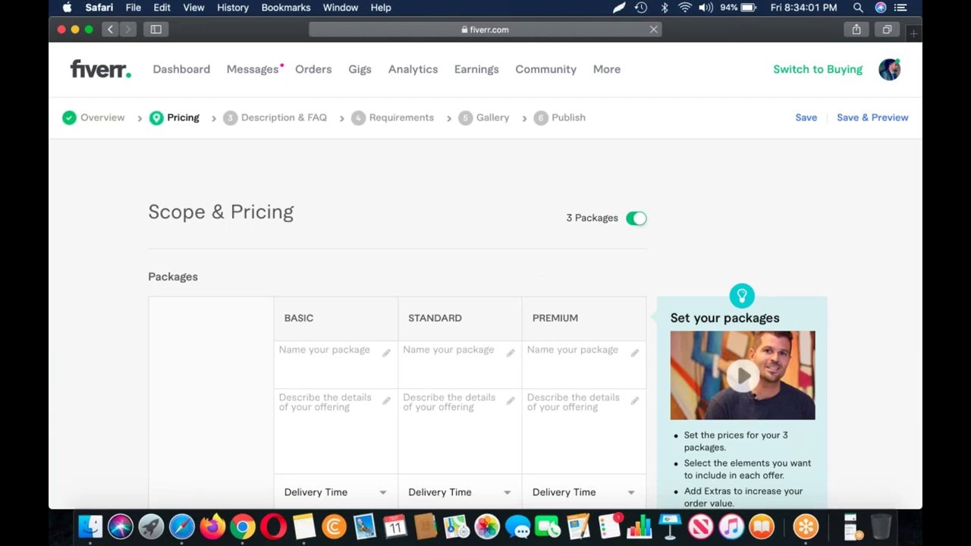
{"action": "key", "text": "super+Tab"}
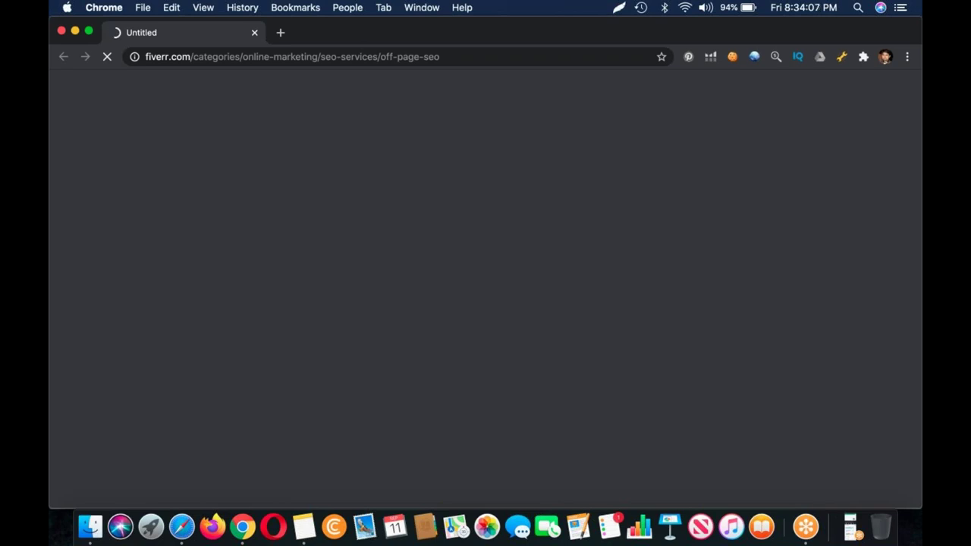
{"action": "key", "text": "super+l"}
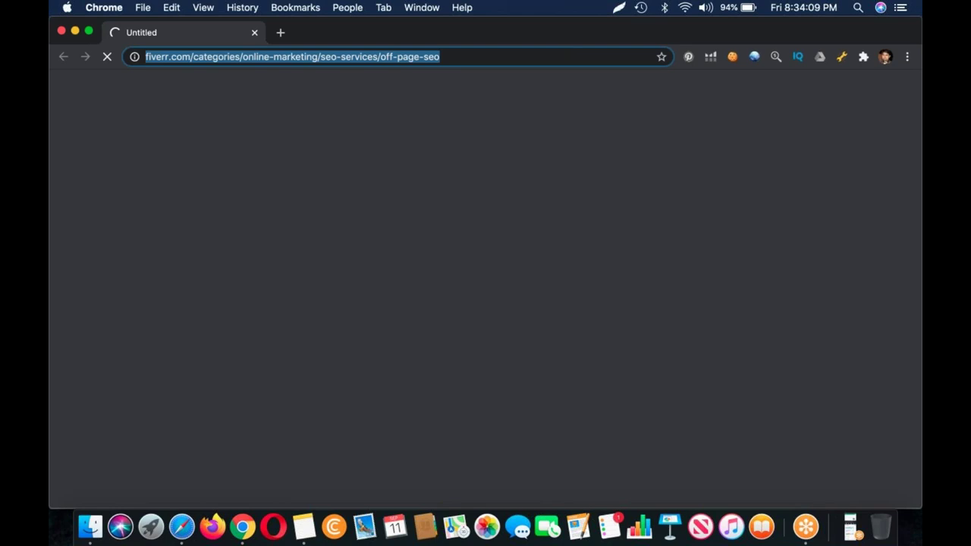
{"action": "left_click", "coordinate": [281, 34]}
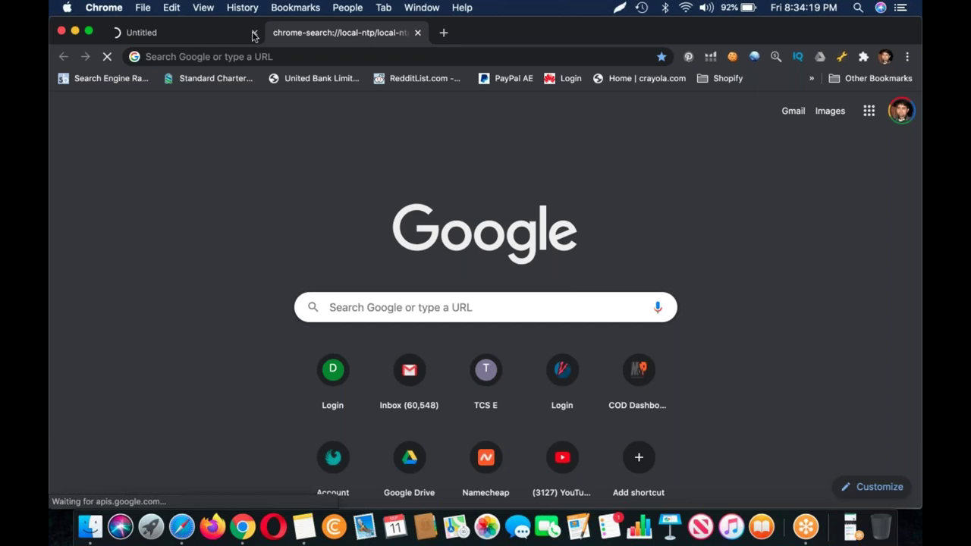
{"action": "left_click", "coordinate": [254, 33]}
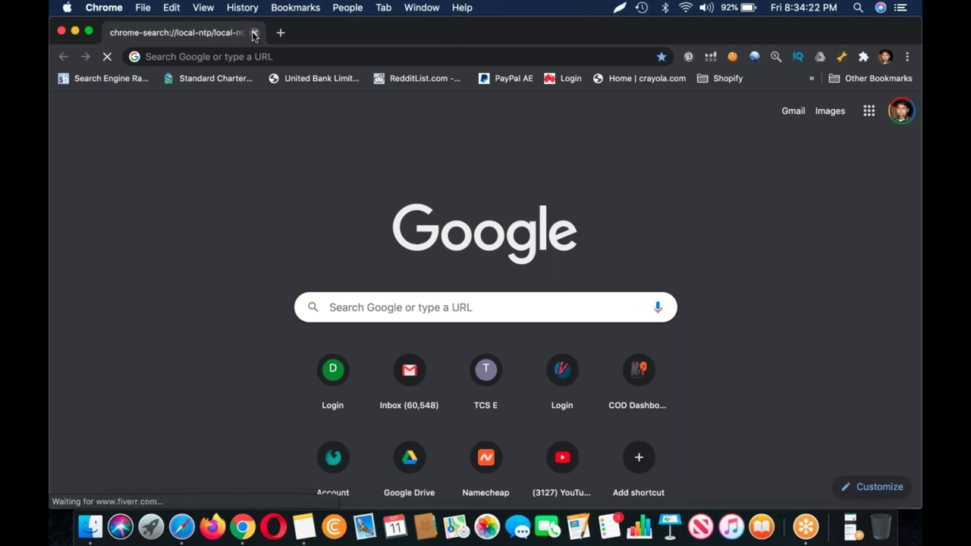
{"action": "left_click_drag", "start_coordinate": [325, 42], "coordinate": [424, 159]}
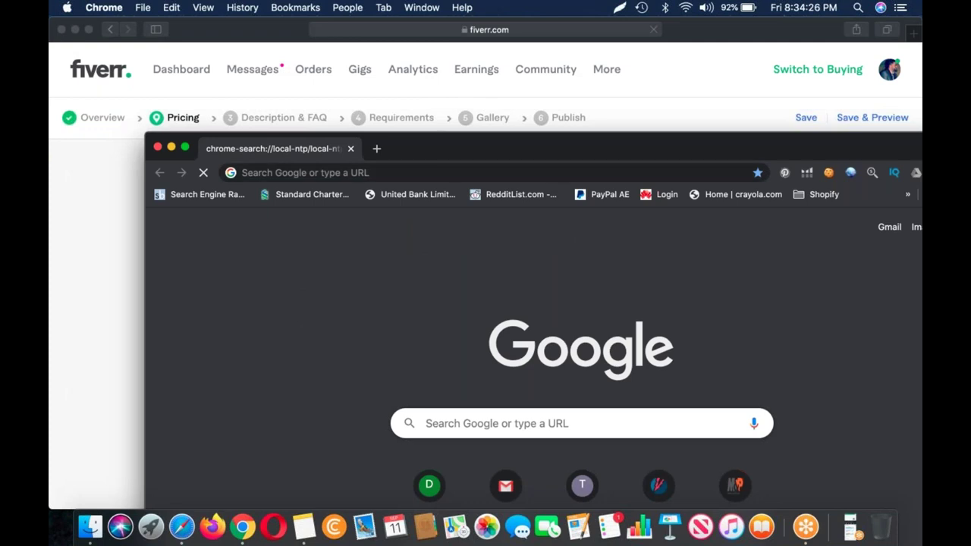
Switch back to Safari's pricing form and name the three gig packages "Basic", "Standard" and "Premium"
{"action": "key", "text": "super+Tab"}
{"action": "scroll", "coordinate": [254, 249], "scroll_direction": "down", "scroll_amount": 3}
{"action": "left_click", "coordinate": [326, 199]}
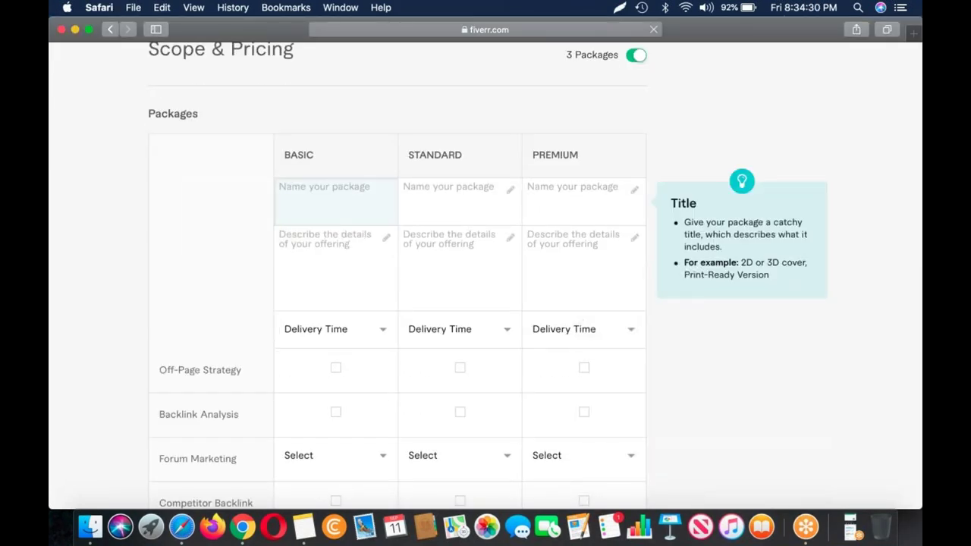
{"action": "type", "text": "Basic"}
{"action": "left_click", "coordinate": [454, 196]}
{"action": "type", "text": "Standard"}
{"action": "left_click", "coordinate": [577, 197]}
{"action": "type", "text": "pre"}
{"action": "key", "text": "BackSpace"}
{"action": "key", "text": "BackSpace"}
{"action": "key", "text": "BackSpace"}
{"action": "type", "text": "Premium"}
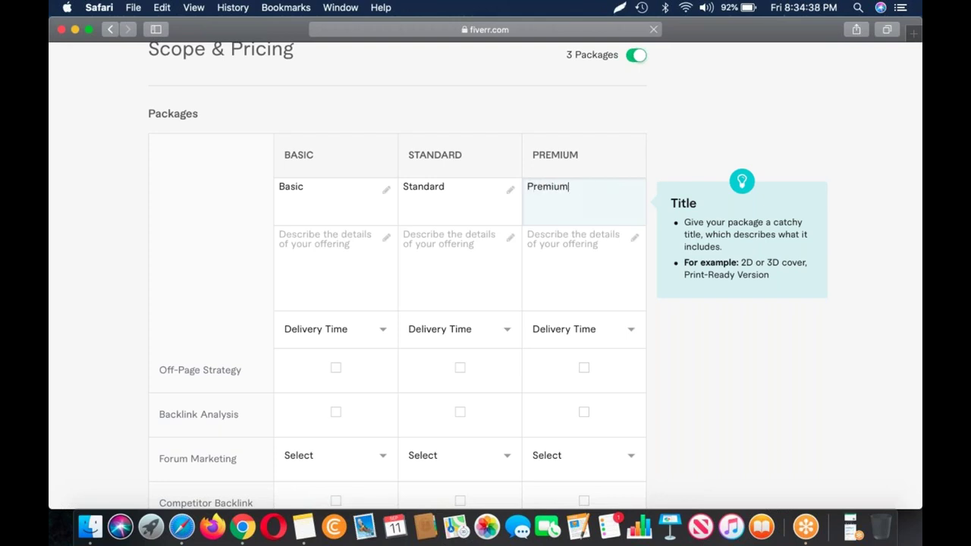
Describe the Basic package as "I will give you 1 guest post on da50 blog"
{"action": "left_click", "coordinate": [333, 269]}
{"action": "type", "text": "I will"}
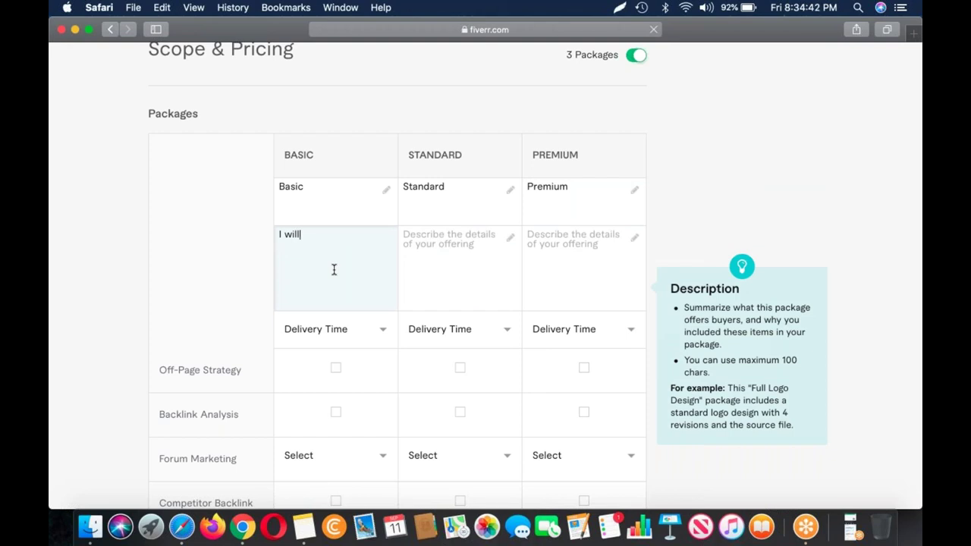
{"action": "key", "text": "super+a"}
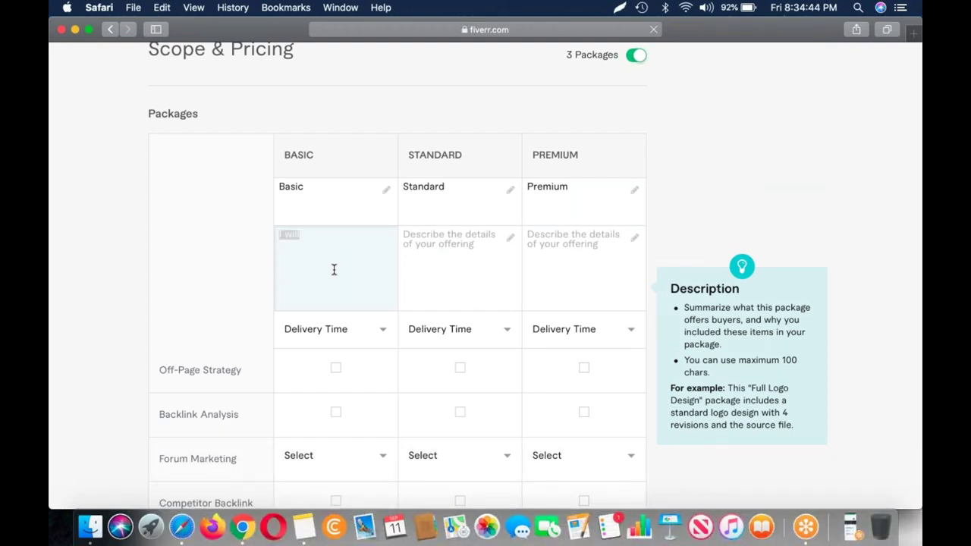
{"action": "key", "text": "Right"}
{"action": "type", "text": "give you 1 guest post on da"}
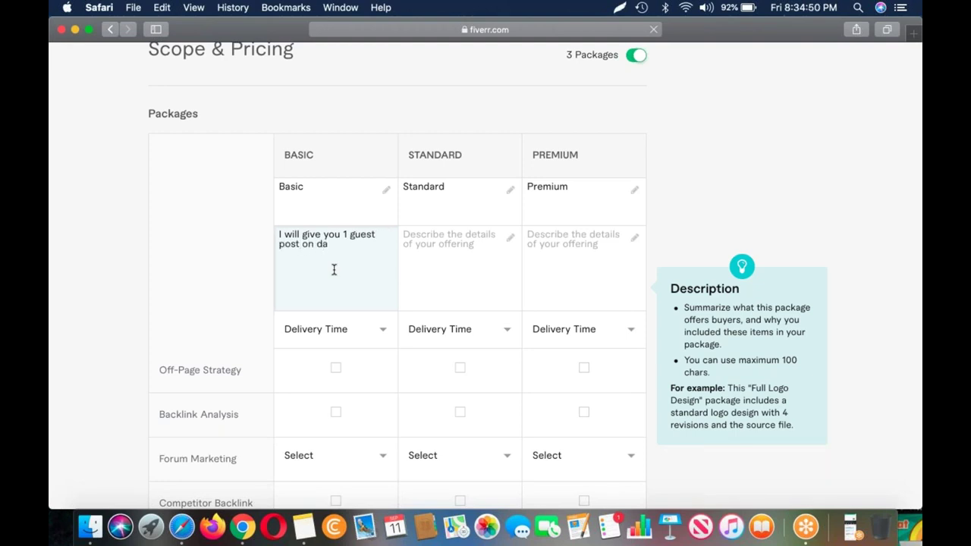
{"action": "type", "text": "50 blog"}
{"action": "key", "text": "super+a"}
Start the Standard package description with "I will write and publish"
{"action": "left_click", "coordinate": [444, 253]}
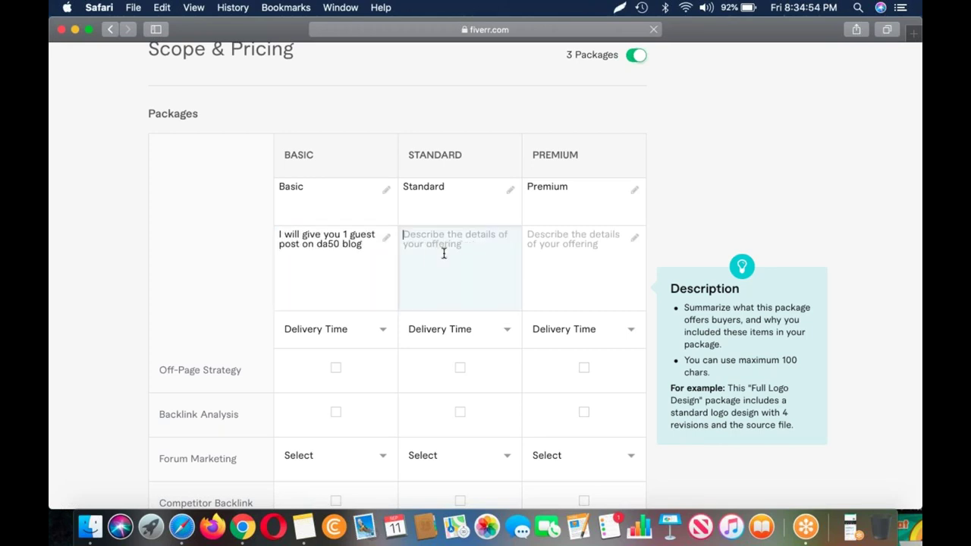
{"action": "type", "text": "I will w"}
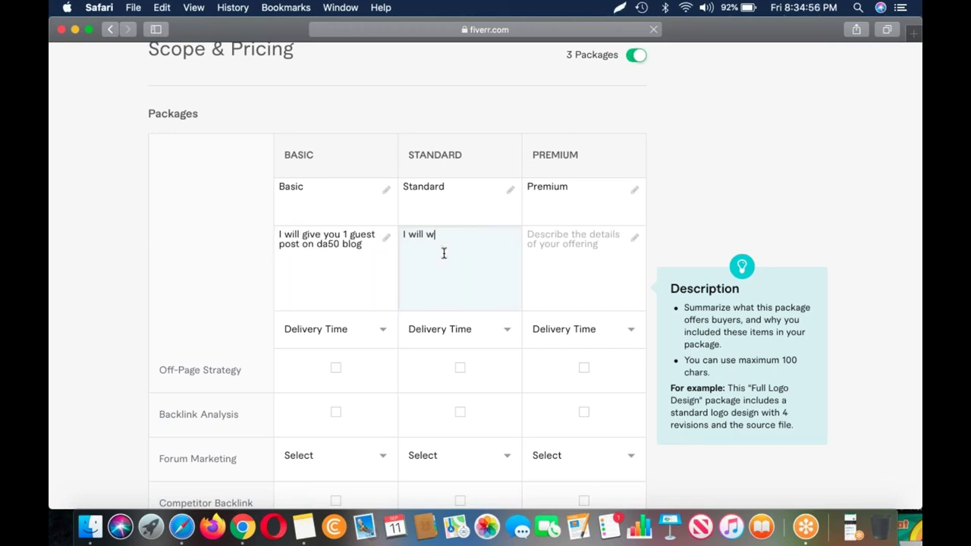
{"action": "type", "text": "rite and publish"}
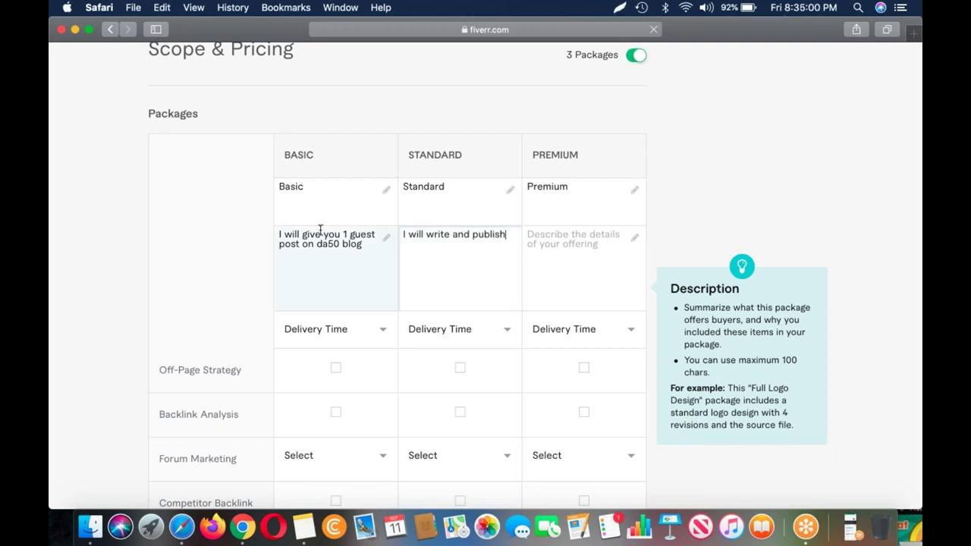
Replace "give you" with "publish" in the Basic description, and describe Standard as "I will write & publish 1 guest post on da50 blog"
{"action": "left_click_drag", "start_coordinate": [343, 239], "coordinate": [301, 238]}
{"action": "type", "text": "publish"}
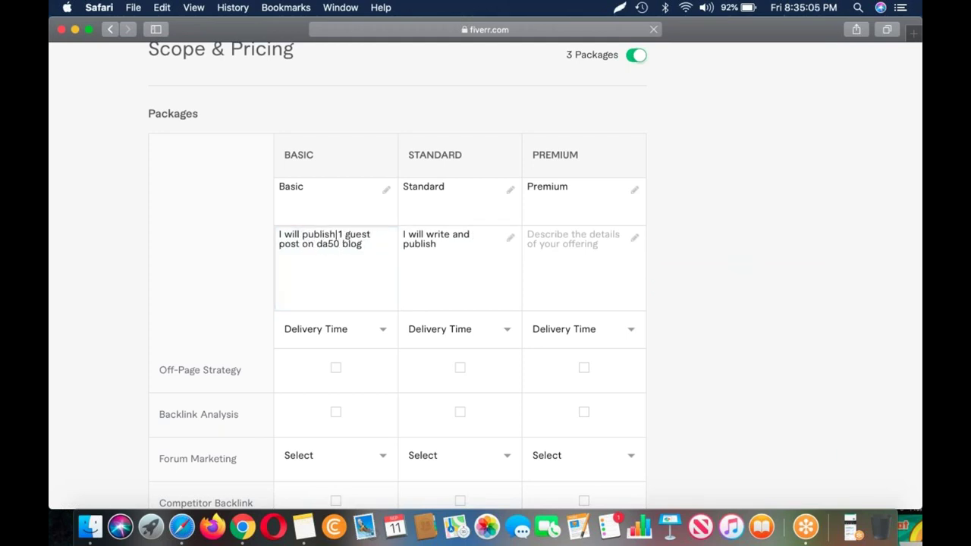
{"action": "left_click", "coordinate": [452, 246]}
{"action": "key", "text": "Up"}
{"action": "key", "text": "alt+Left"}
{"action": "key", "text": "alt+Left"}
{"action": "key", "text": "alt+Left"}
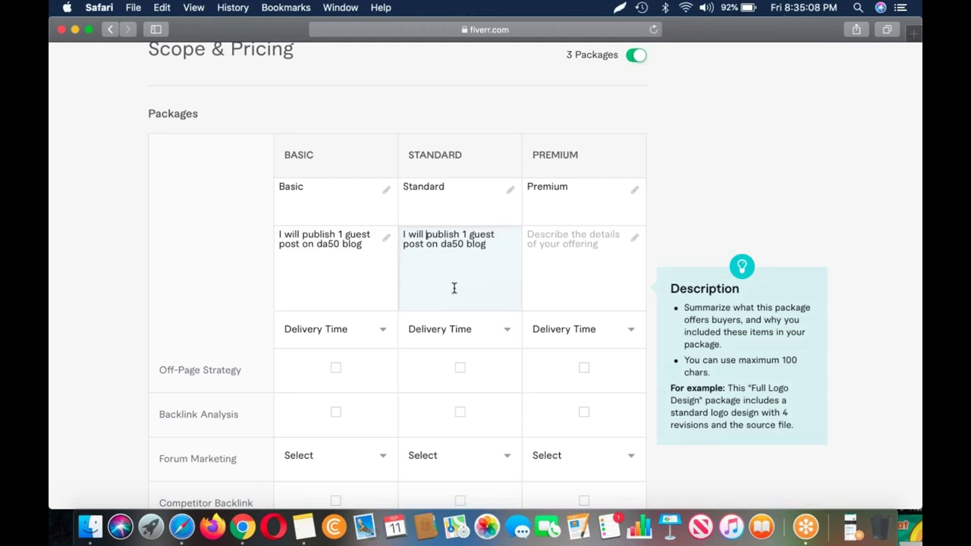
{"action": "type", "text": "write &"}
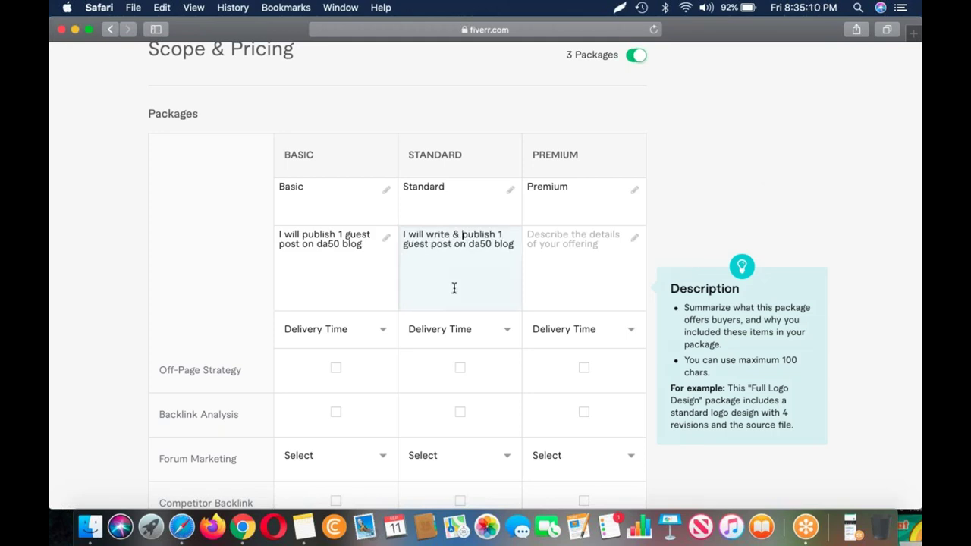
Describe the Premium package as "I will write & publish 2 guest post on da50 blog"
{"action": "left_click", "coordinate": [568, 256]}
{"action": "type", "text": "I will write & publish 1 guest post on da50 blog"}
{"action": "key", "text": "Up"}
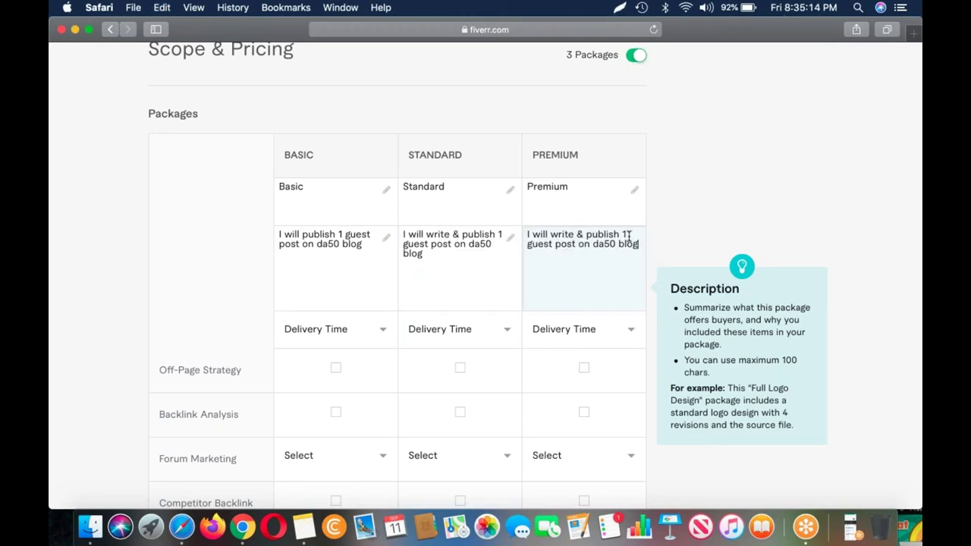
{"action": "key", "text": "BackSpace"}
{"action": "type", "text": "2"}
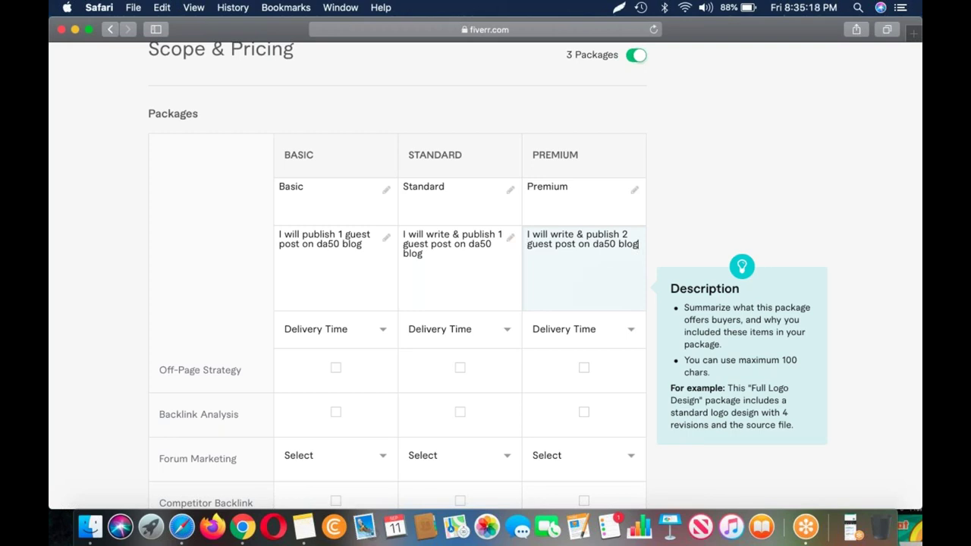
Set the delivery time to 3 days for Basic, 4 days for Standard and 5 days for Premium
{"action": "left_click", "coordinate": [320, 332]}
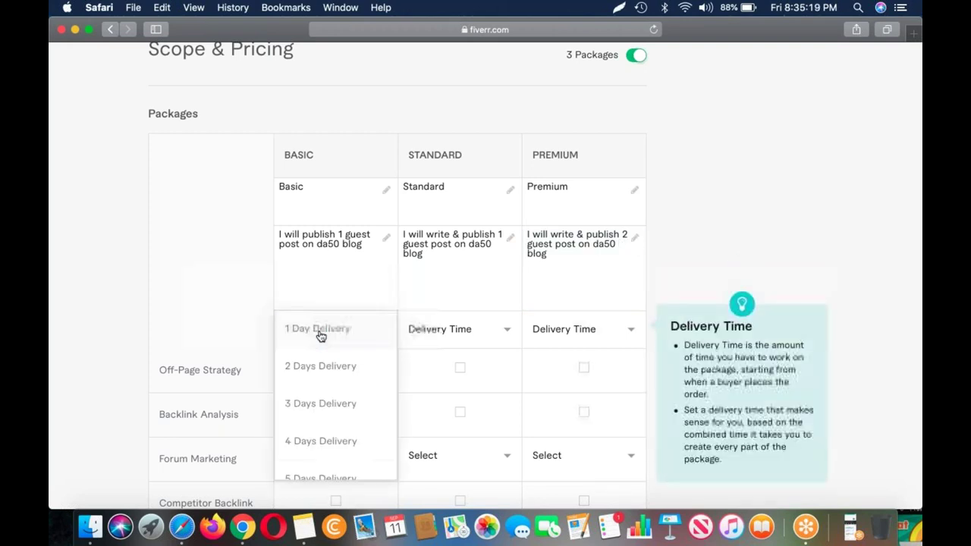
{"action": "left_click", "coordinate": [325, 405]}
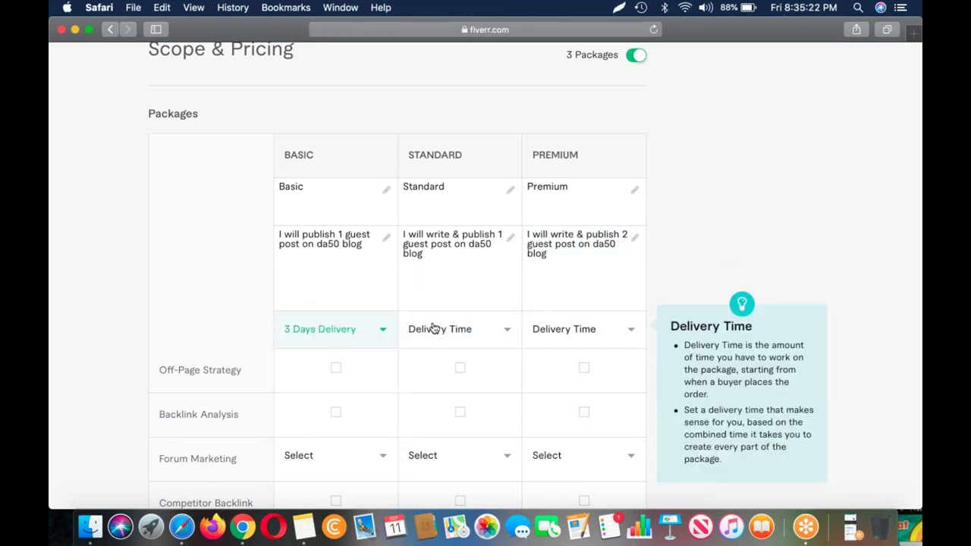
{"action": "left_click", "coordinate": [434, 328]}
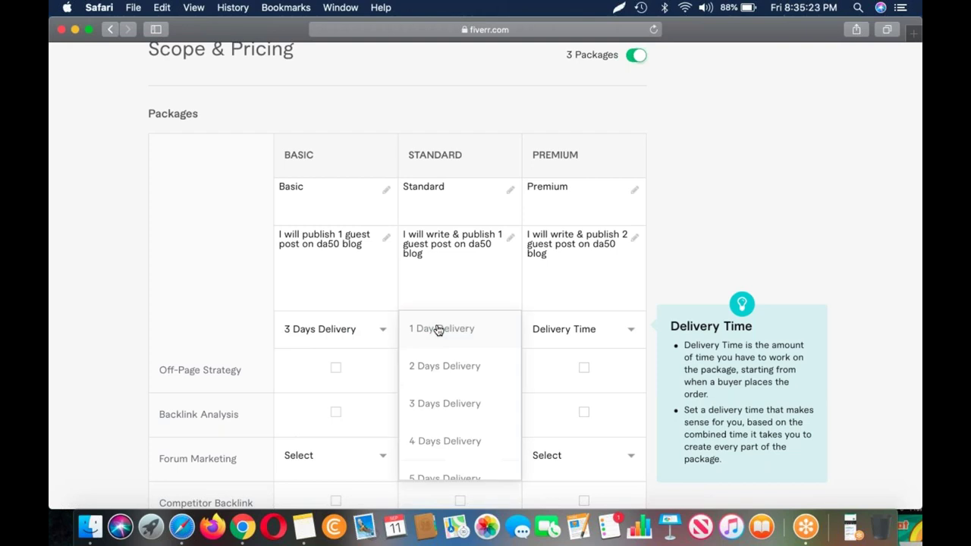
{"action": "left_click", "coordinate": [440, 441]}
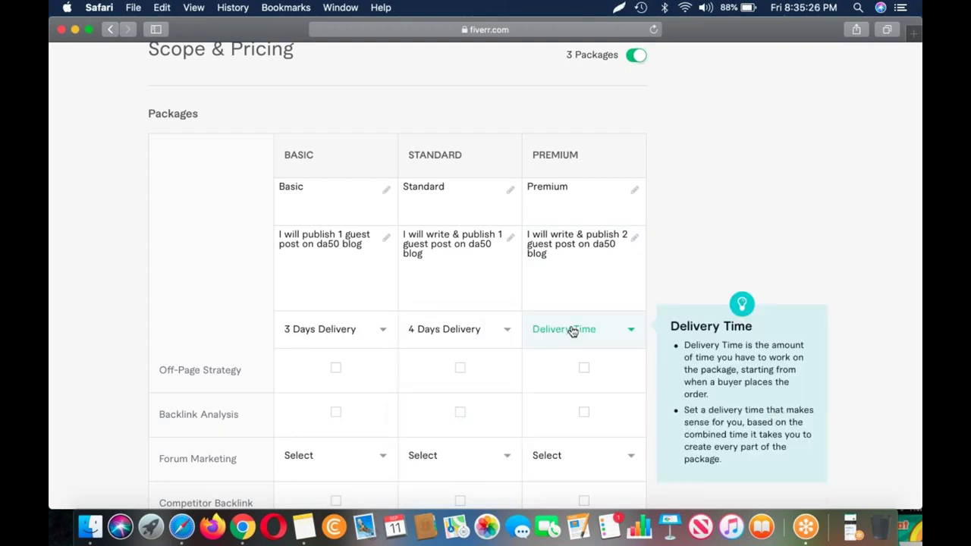
{"action": "left_click", "coordinate": [570, 330]}
{"action": "scroll", "coordinate": [575, 449], "scroll_direction": "down", "scroll_amount": 2}
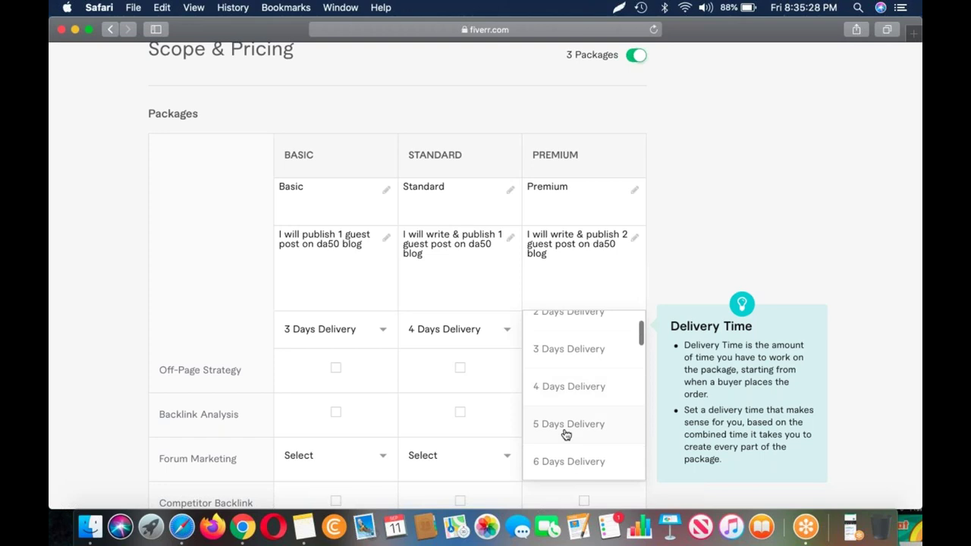
{"action": "left_click", "coordinate": [565, 427]}
Price the packages at $5 for Basic, $10 for Standard and $15 for Premium
{"action": "scroll", "coordinate": [585, 379], "scroll_direction": "down", "scroll_amount": 3}
{"action": "scroll", "coordinate": [334, 261], "scroll_direction": "down", "scroll_amount": 2}
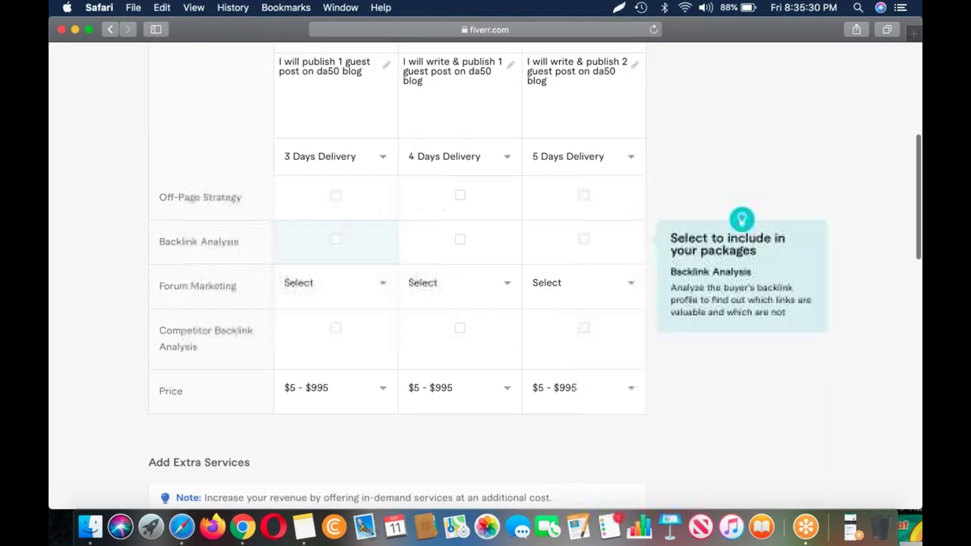
{"action": "scroll", "coordinate": [334, 269], "scroll_direction": "down", "scroll_amount": 2}
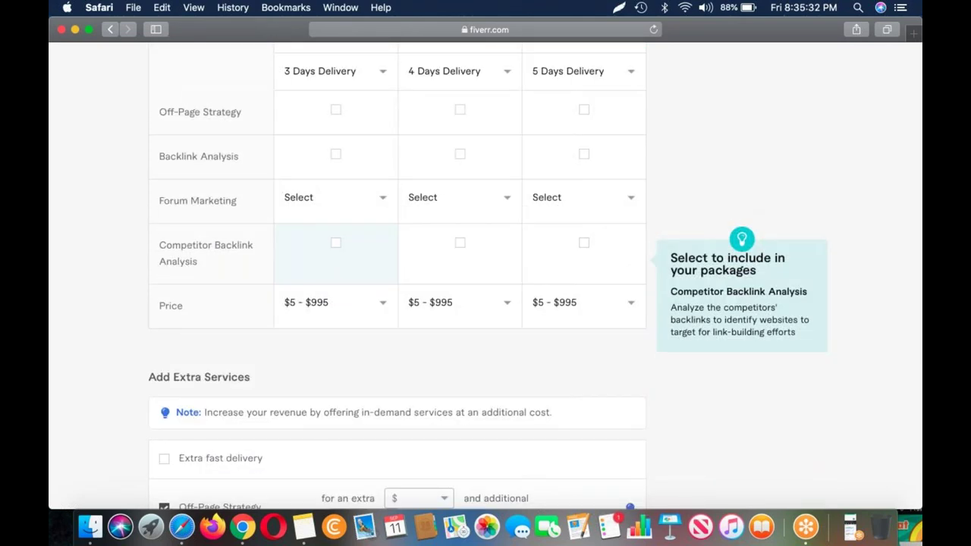
{"action": "left_click", "coordinate": [326, 305]}
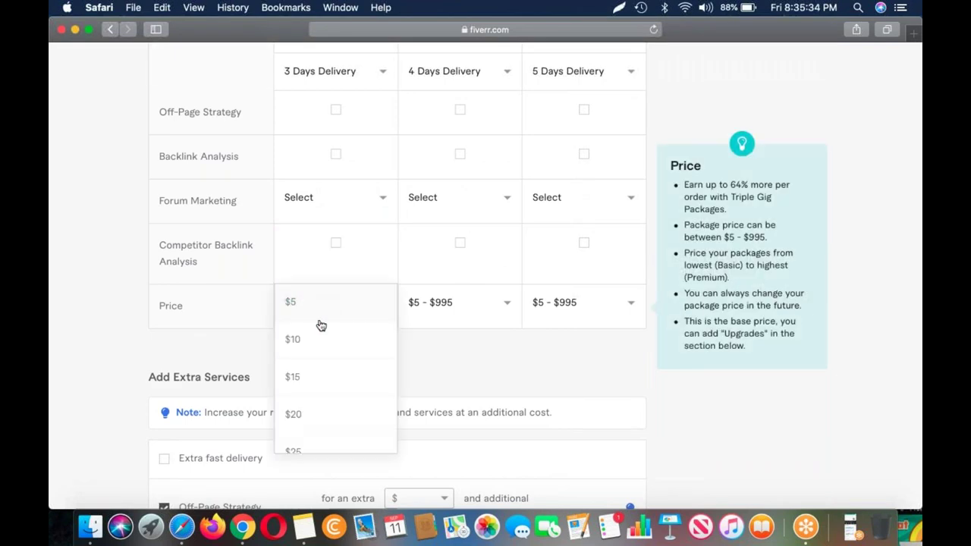
{"action": "left_click", "coordinate": [312, 307]}
{"action": "left_click", "coordinate": [462, 304]}
{"action": "left_click", "coordinate": [443, 340]}
{"action": "left_click", "coordinate": [581, 305]}
{"action": "left_click", "coordinate": [541, 377]}
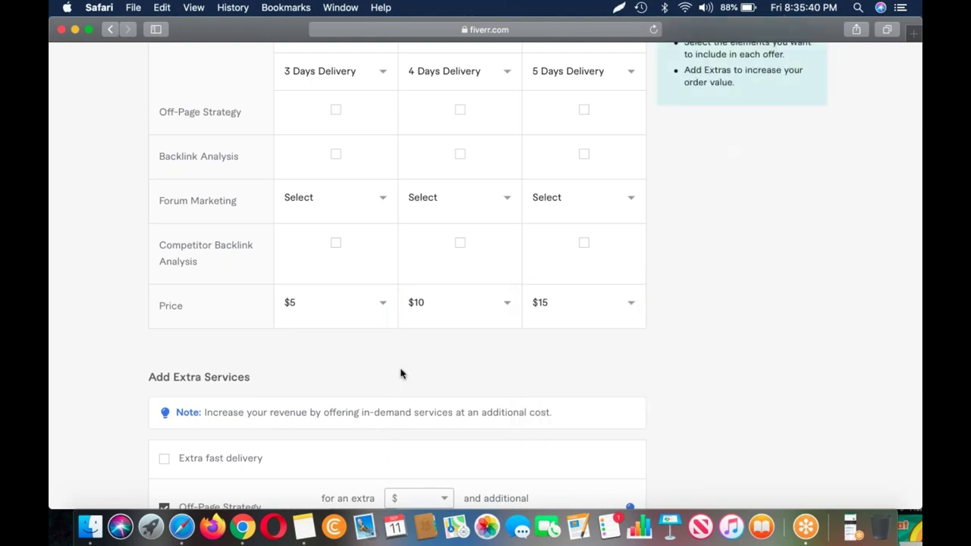
Deselect the Off-Page Strategy and Backlink Analysis extra services
{"action": "scroll", "coordinate": [401, 373], "scroll_direction": "down", "scroll_amount": 5}
{"action": "scroll", "coordinate": [402, 373], "scroll_direction": "down", "scroll_amount": 3}
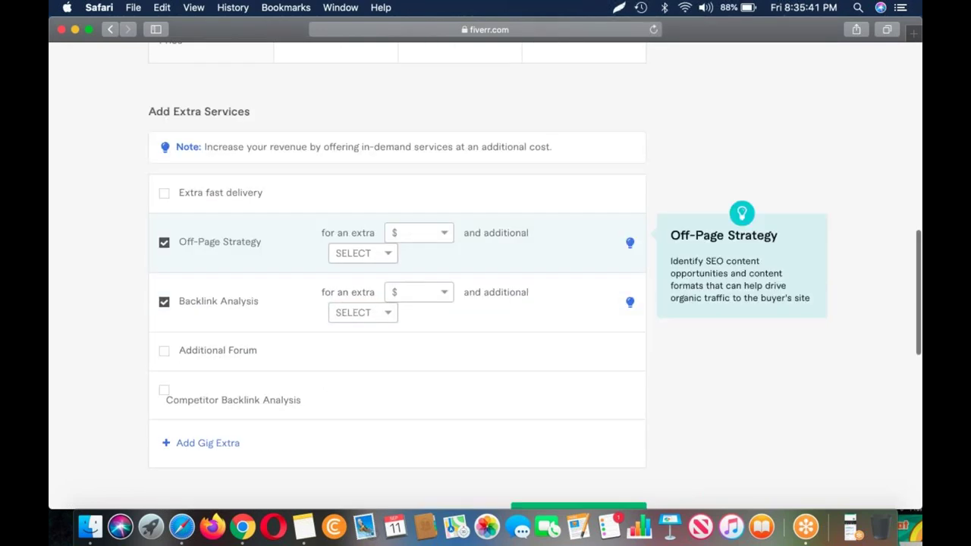
{"action": "left_click", "coordinate": [164, 213]}
{"action": "left_click", "coordinate": [164, 248]}
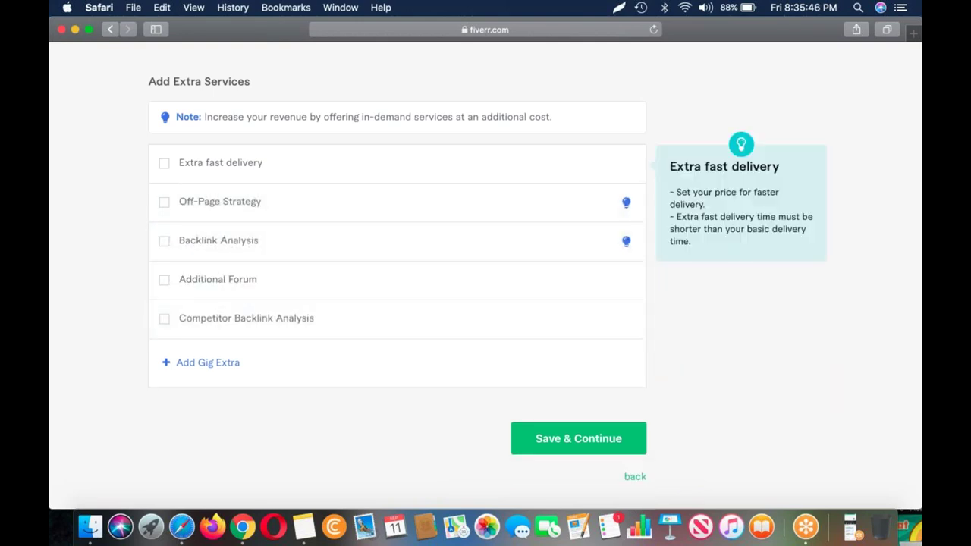
Enable extra fast delivery and offer the Basic package in 1 day for an extra $5
{"action": "left_click", "coordinate": [164, 163]}
{"action": "left_click", "coordinate": [475, 205]}
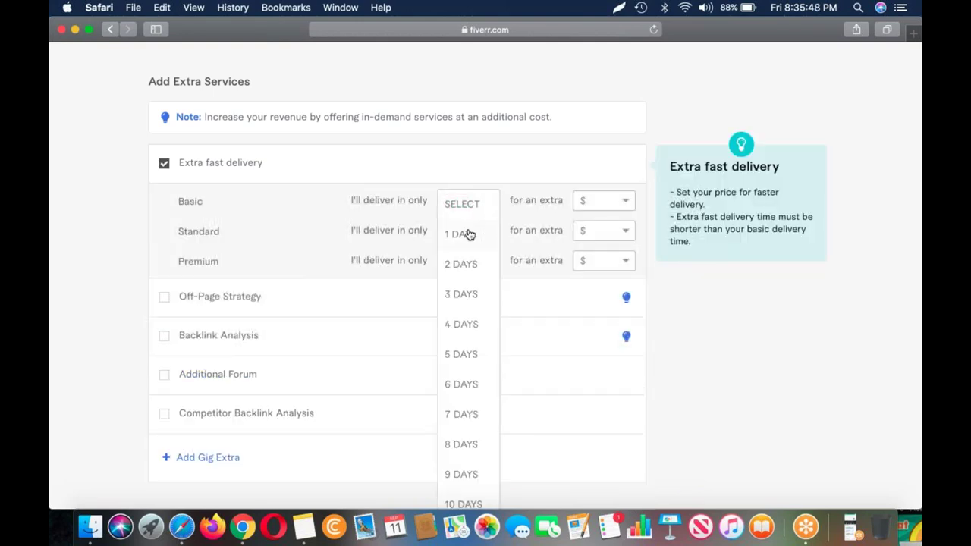
{"action": "left_click", "coordinate": [460, 235]}
{"action": "left_click", "coordinate": [603, 201]}
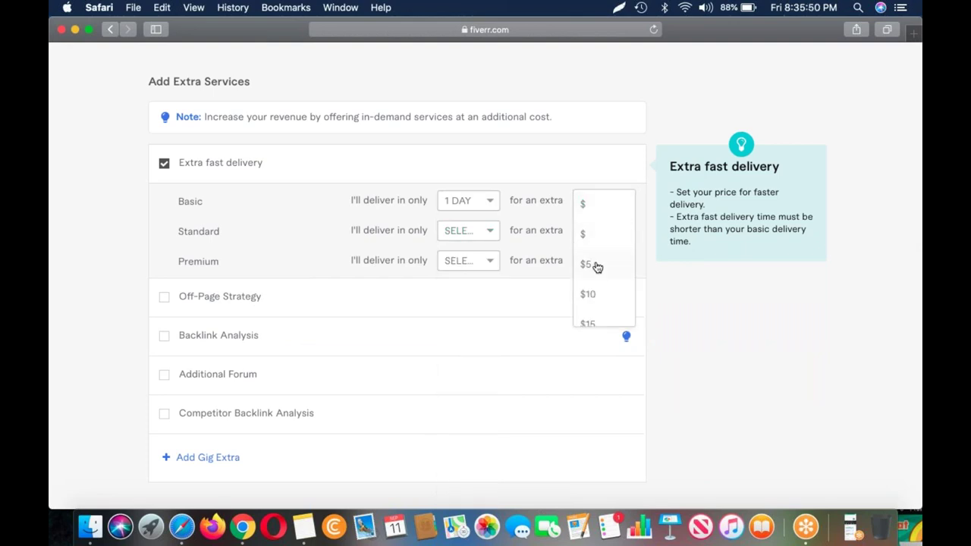
{"action": "left_click", "coordinate": [598, 264]}
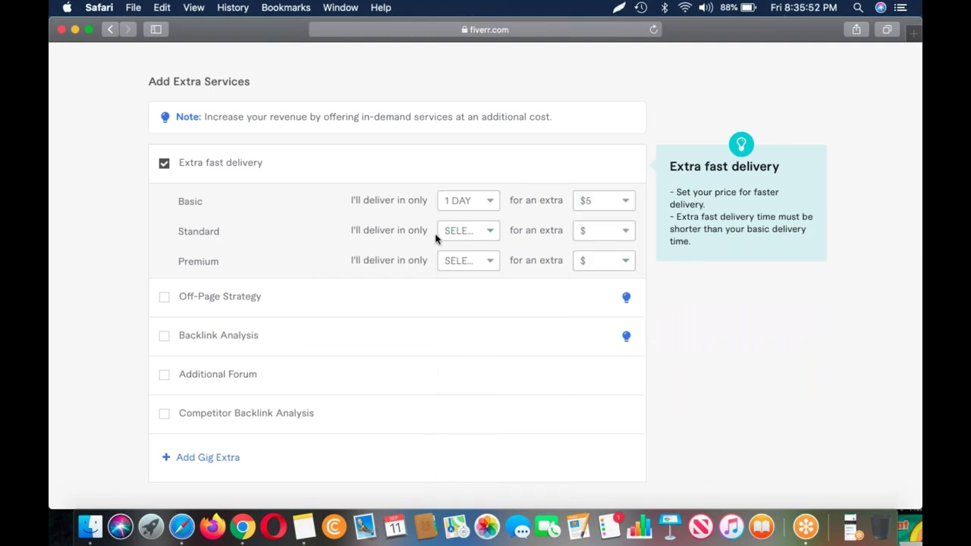
Offer 1-day extra fast delivery for an extra $10 on Standard and $15 on Premium, and save the pricing to continue
{"action": "left_click", "coordinate": [469, 231]}
{"action": "left_click", "coordinate": [473, 266]}
{"action": "left_click", "coordinate": [603, 231]}
{"action": "left_click", "coordinate": [599, 325]}
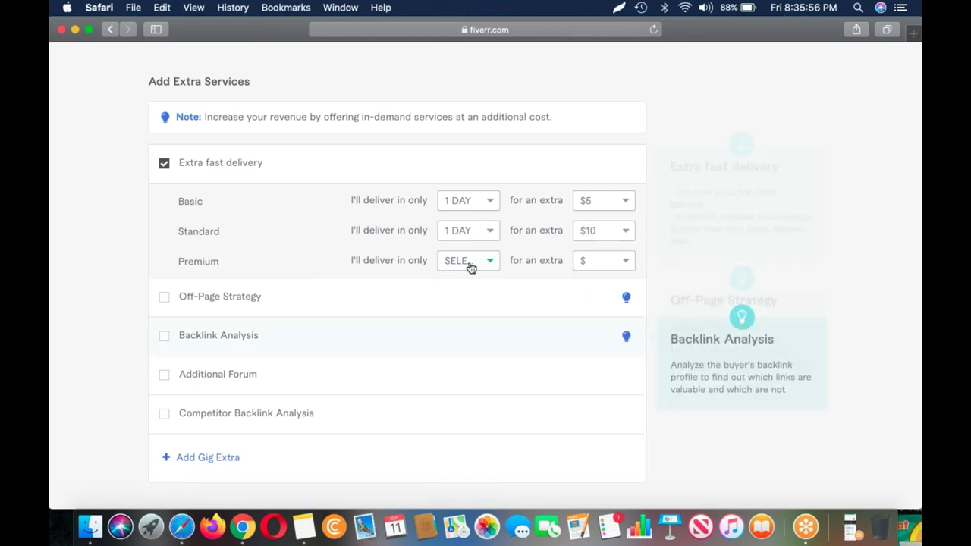
{"action": "left_click", "coordinate": [469, 263]}
{"action": "left_click", "coordinate": [469, 295]}
{"action": "left_click", "coordinate": [599, 261]}
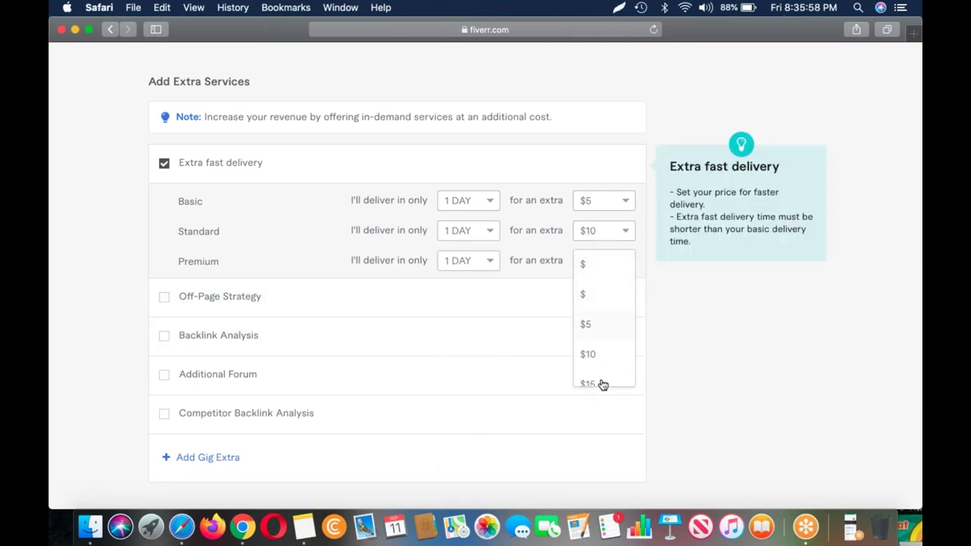
{"action": "left_click", "coordinate": [603, 384]}
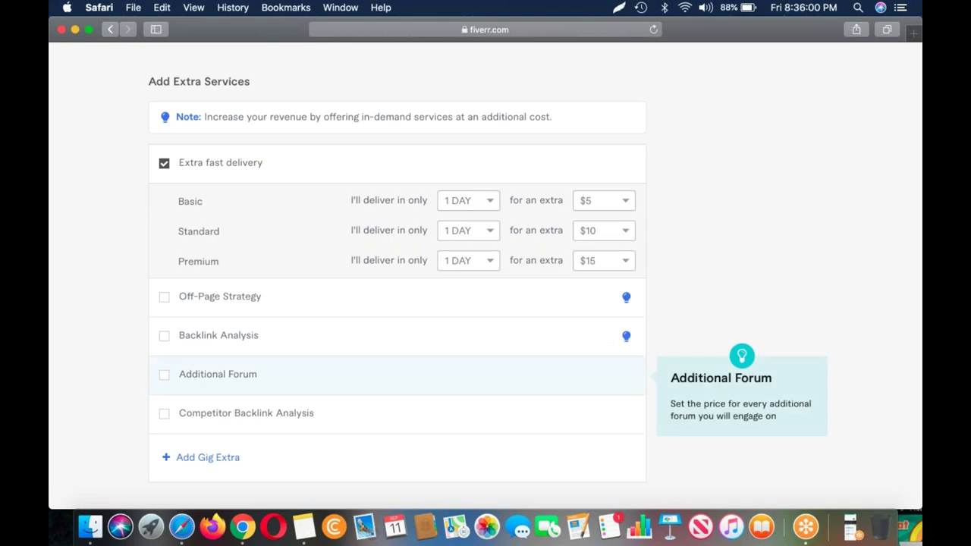
{"action": "scroll", "coordinate": [394, 341], "scroll_direction": "down", "scroll_amount": 5}
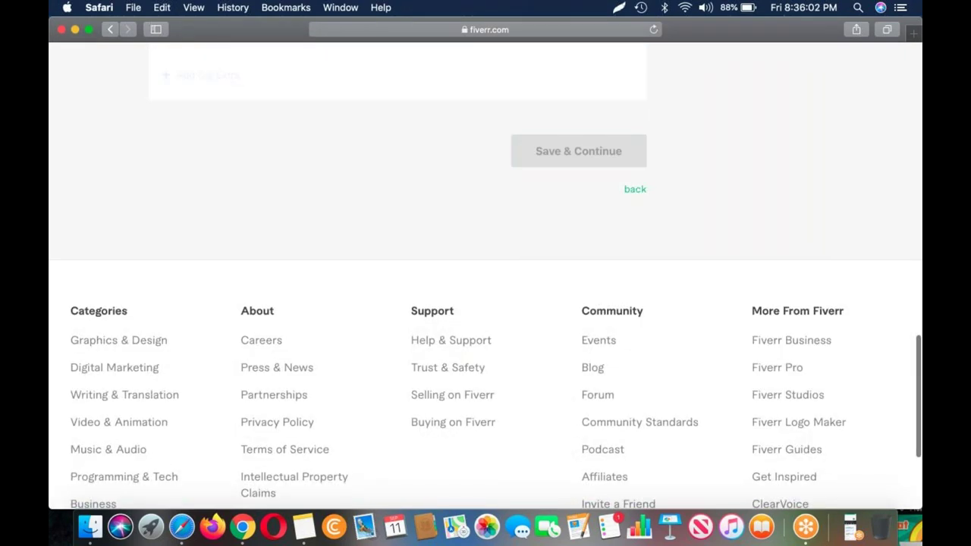
Switch to Chrome and look through the Off-Page SEO gig listings, examining their titles, thumbnails and starting prices
{"action": "left_click", "coordinate": [243, 527]}
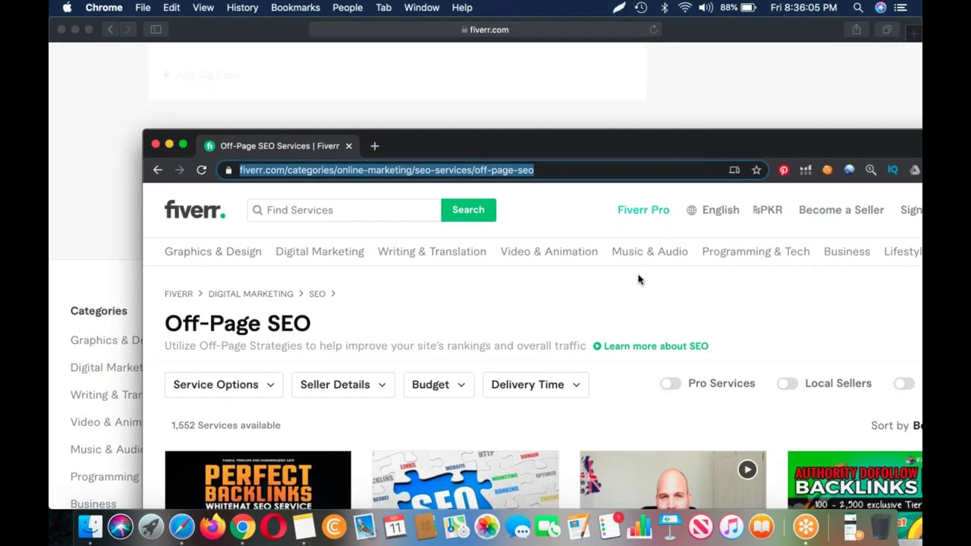
{"action": "scroll", "coordinate": [683, 364], "scroll_direction": "down", "scroll_amount": 3}
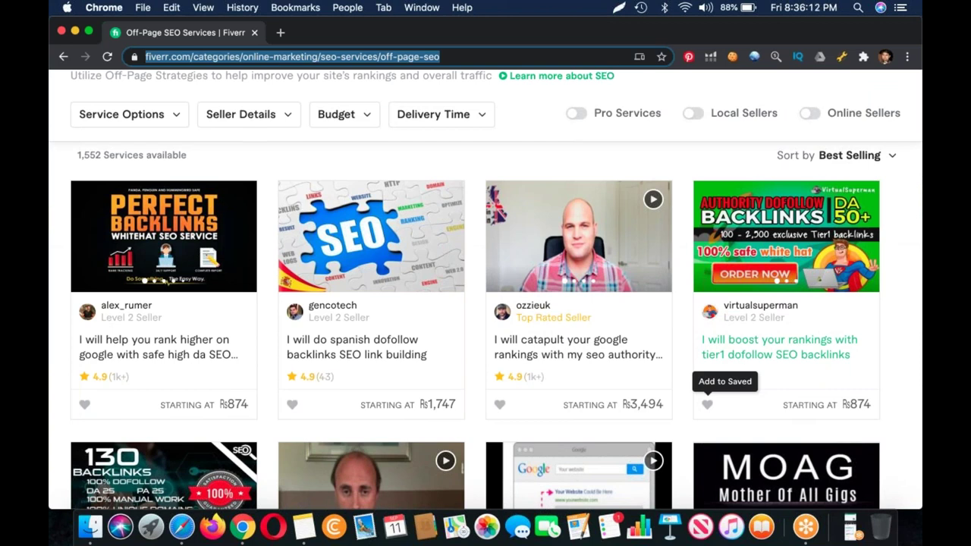
{"action": "scroll", "coordinate": [707, 402], "scroll_direction": "down", "scroll_amount": 5}
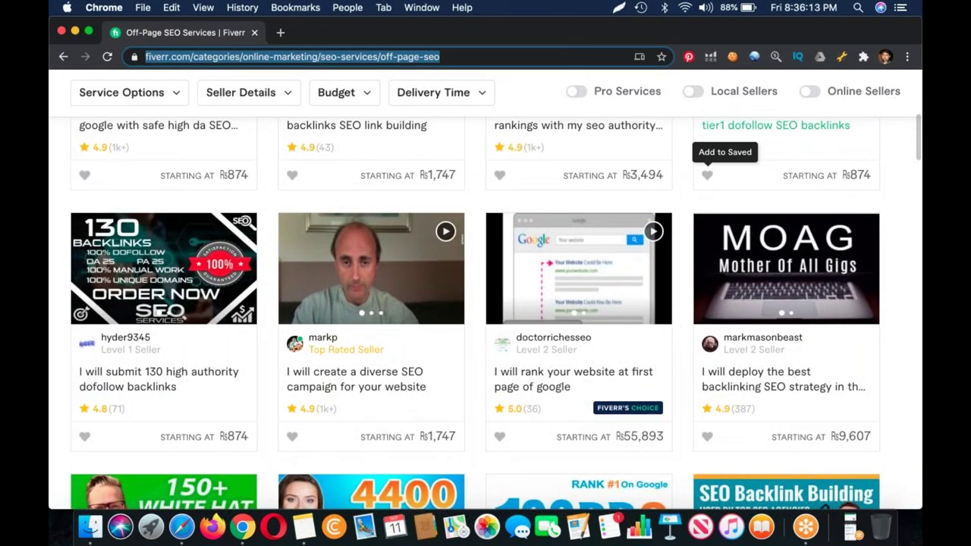
{"action": "scroll", "coordinate": [707, 175], "scroll_direction": "down", "scroll_amount": 5}
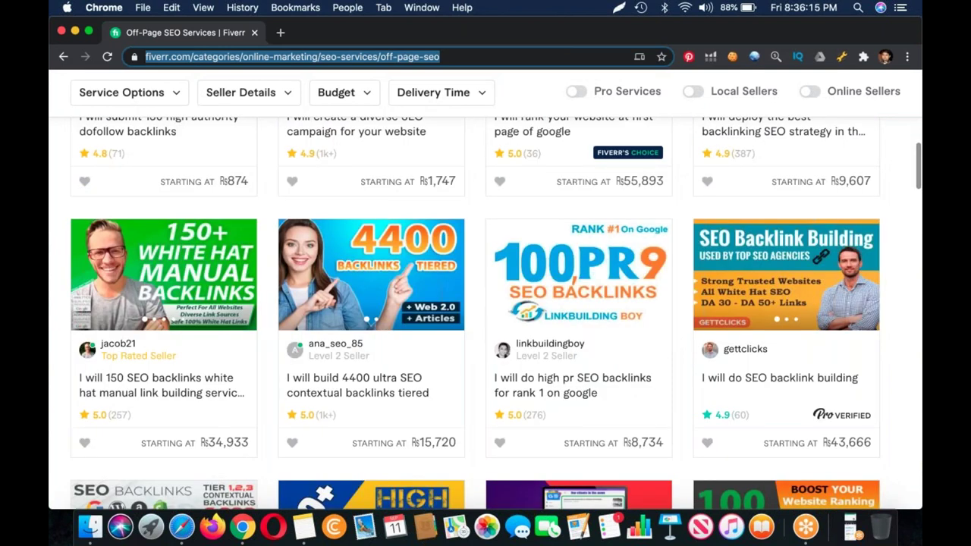
{"action": "scroll", "coordinate": [486, 304], "scroll_direction": "down", "scroll_amount": 2}
{"action": "scroll", "coordinate": [486, 303], "scroll_direction": "down", "scroll_amount": 4}
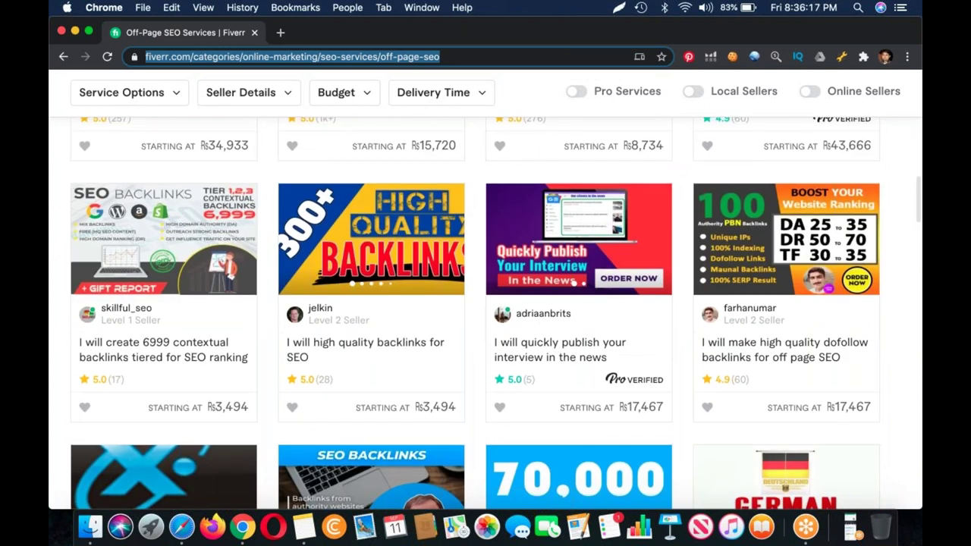
{"action": "scroll", "coordinate": [486, 303], "scroll_direction": "down", "scroll_amount": 3}
{"action": "scroll", "coordinate": [485, 303], "scroll_direction": "down", "scroll_amount": 6}
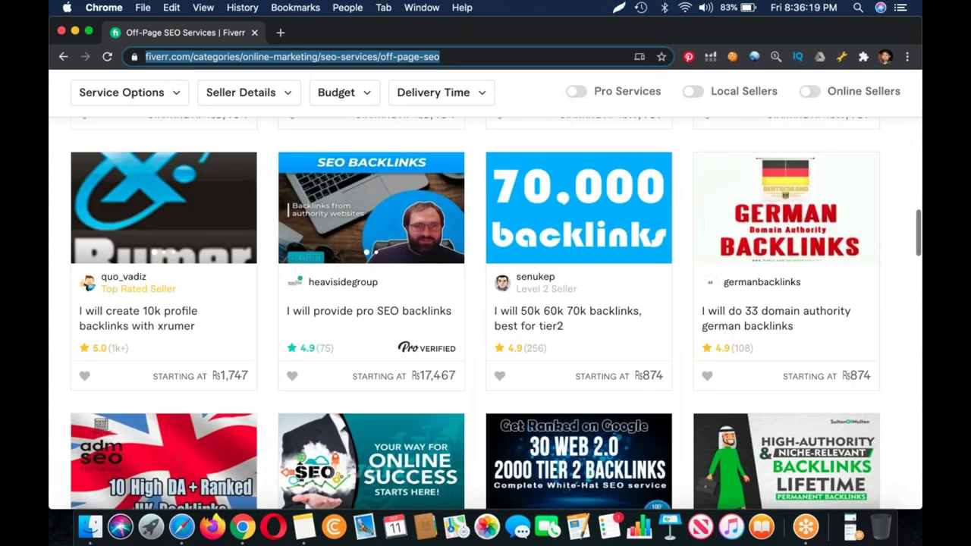
Browse the remaining Off-Page SEO gigs further down the listings, examining their titles, thumbnails and starting prices
{"action": "scroll", "coordinate": [486, 303], "scroll_direction": "down", "scroll_amount": 2}
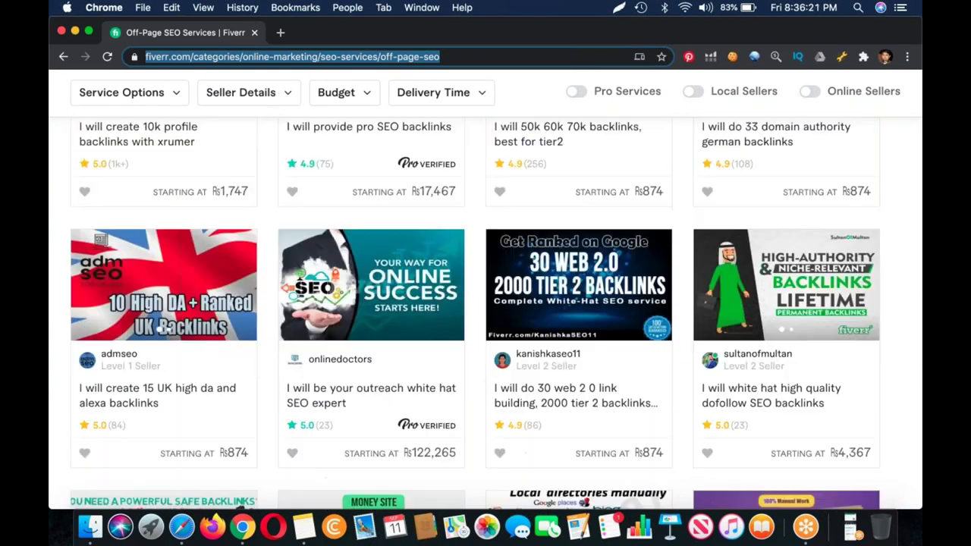
{"action": "scroll", "coordinate": [486, 303], "scroll_direction": "down", "scroll_amount": 3}
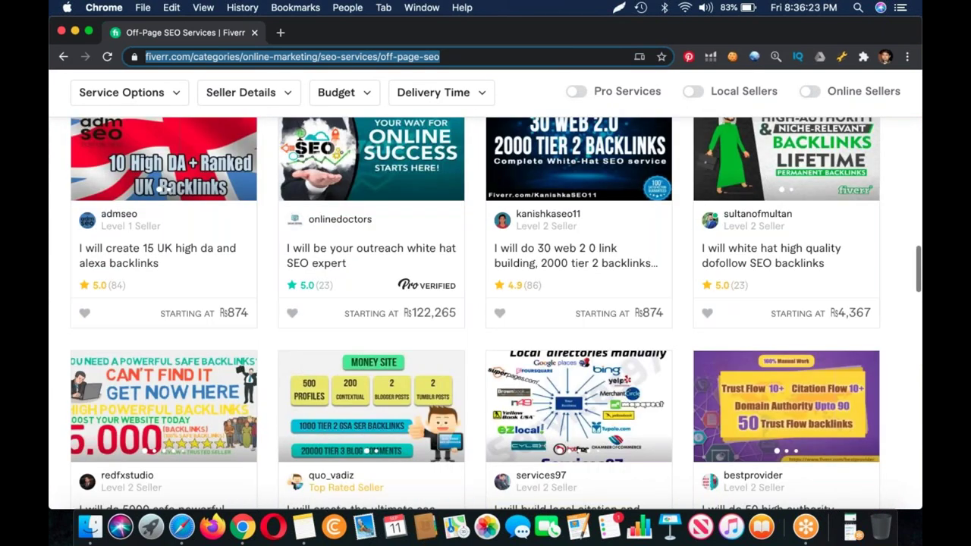
{"action": "scroll", "coordinate": [485, 304], "scroll_direction": "down", "scroll_amount": 5}
{"action": "scroll", "coordinate": [486, 304], "scroll_direction": "down", "scroll_amount": 7}
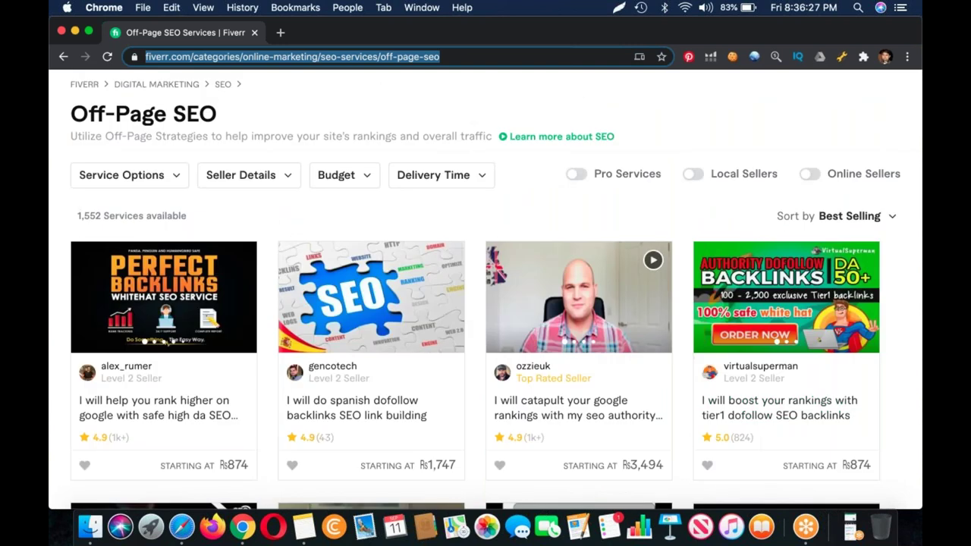
Search Fiverr for "guest posting"
{"action": "scroll", "coordinate": [485, 304], "scroll_direction": "up", "scroll_amount": 2}
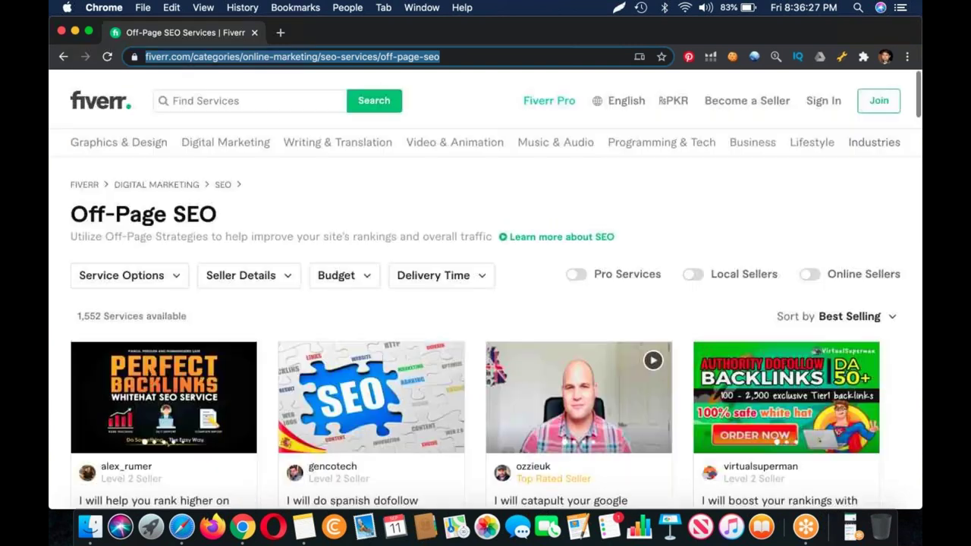
{"action": "left_click", "coordinate": [242, 96]}
{"action": "type", "text": "guest posting"}
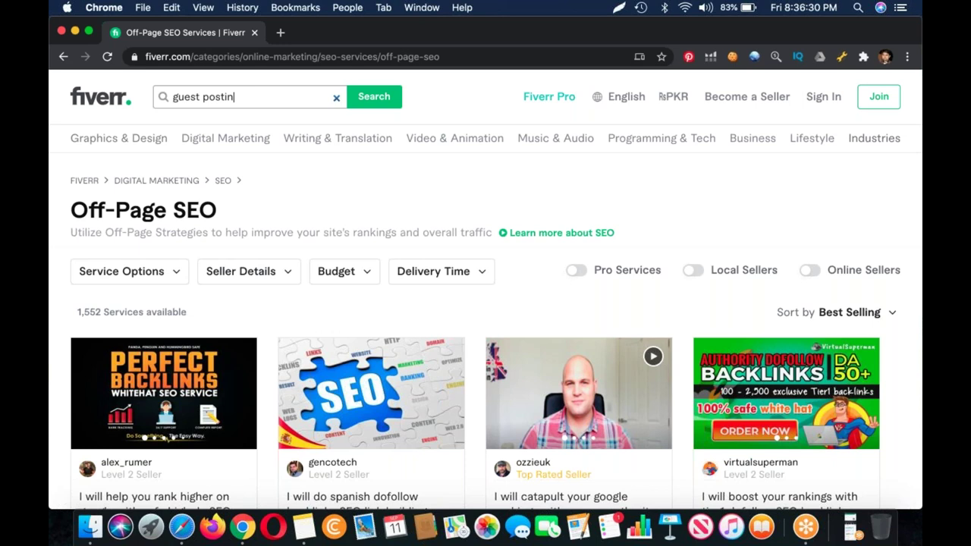
{"action": "key", "text": "Return"}
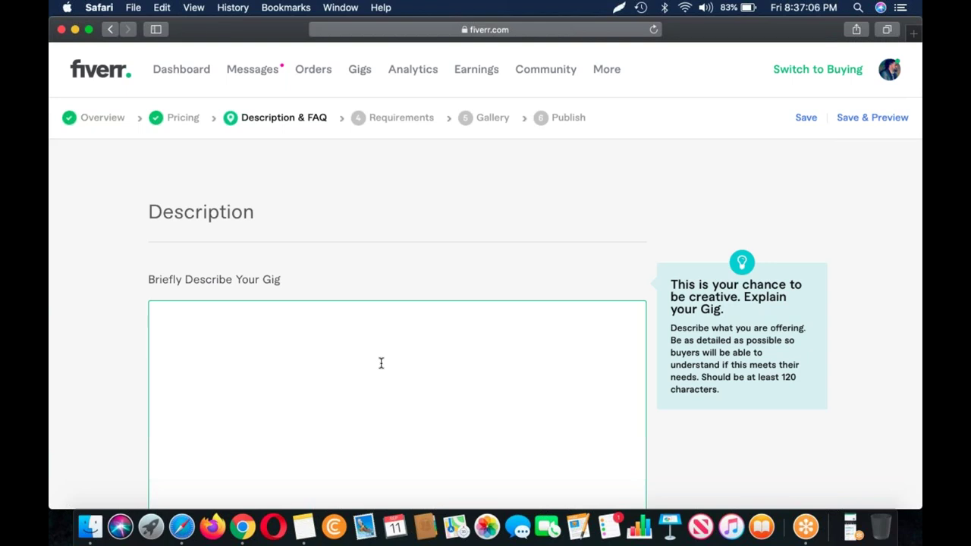
Return to Chrome, browse the guest posting results and open the gig for a UK website with DR 55, Google News approved
{"action": "left_click", "coordinate": [241, 526]}
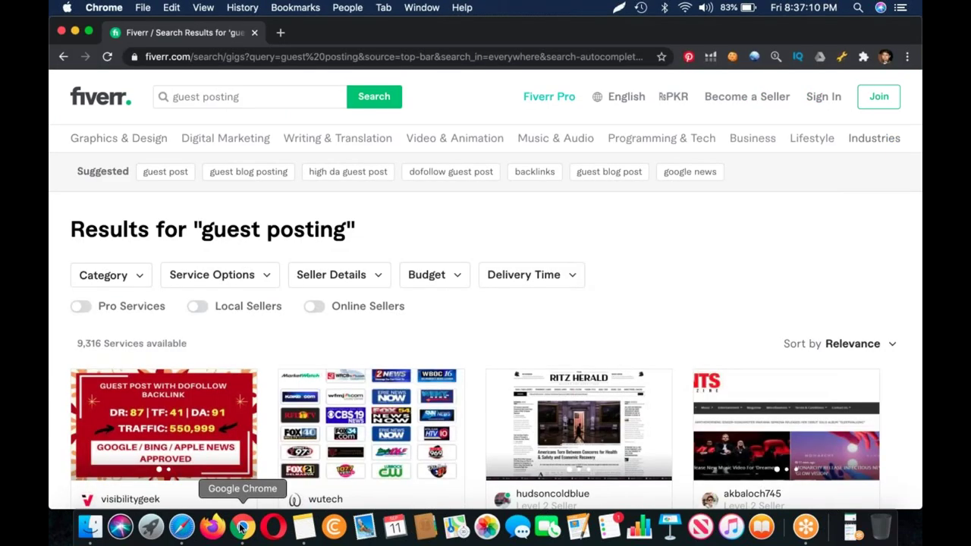
{"action": "scroll", "coordinate": [534, 257], "scroll_direction": "down", "scroll_amount": 5}
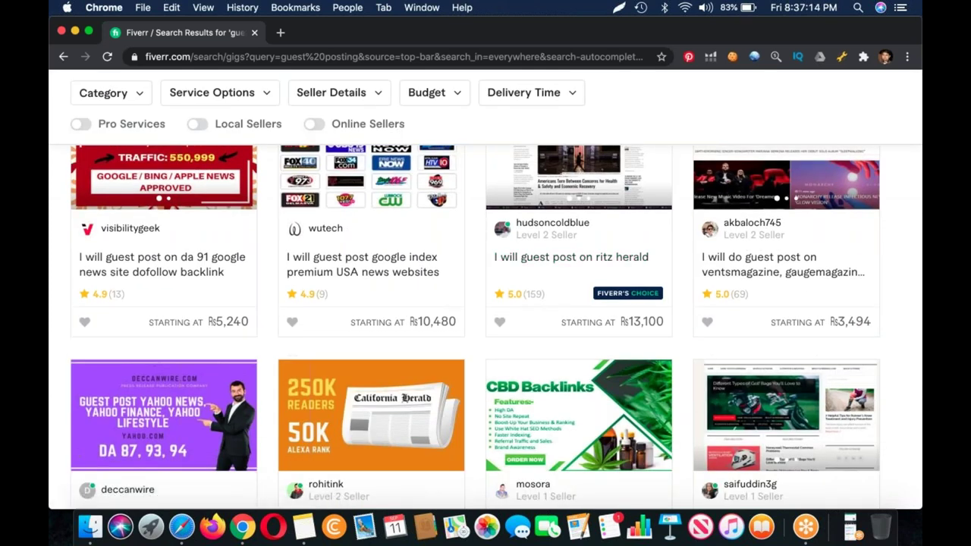
{"action": "scroll", "coordinate": [238, 400], "scroll_direction": "down", "scroll_amount": 5}
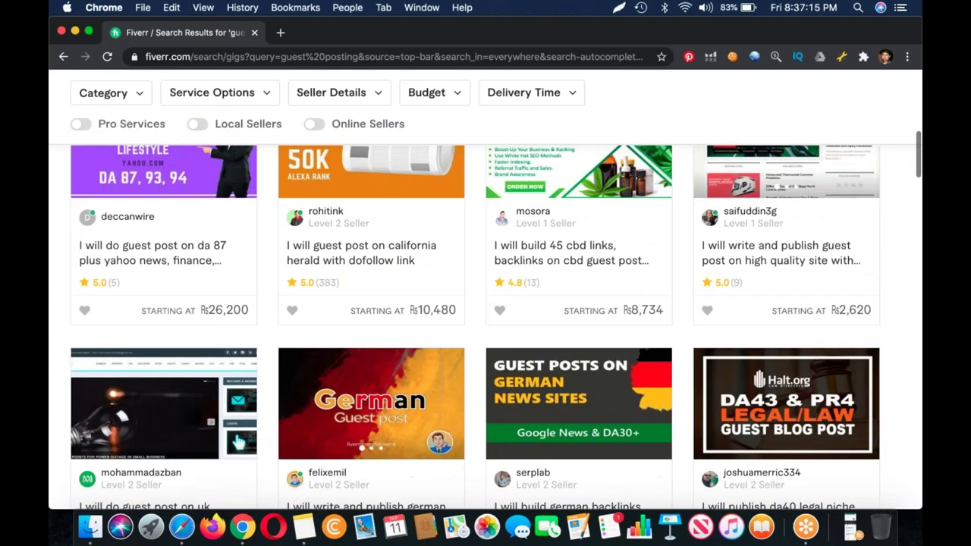
{"action": "scroll", "coordinate": [486, 326], "scroll_direction": "down", "scroll_amount": 3}
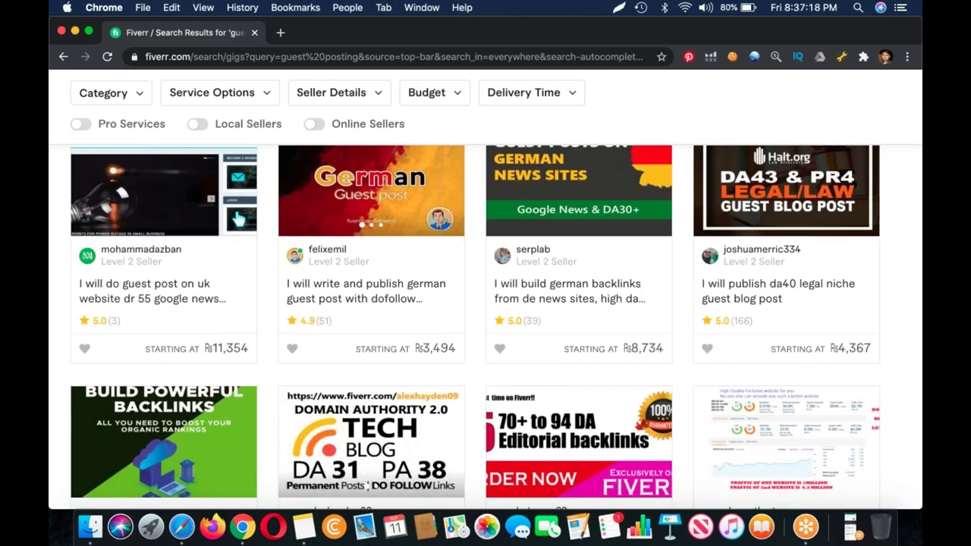
{"action": "left_click", "coordinate": [190, 297]}
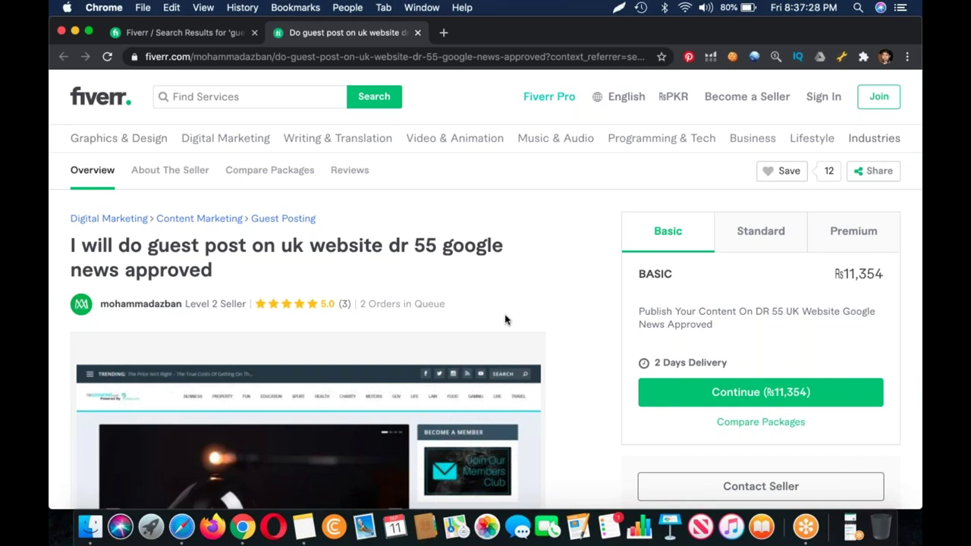
Examine the competing gig's Basic, Standard and Premium package offers and its orders in queue
{"action": "scroll", "coordinate": [505, 319], "scroll_direction": "down", "scroll_amount": 2}
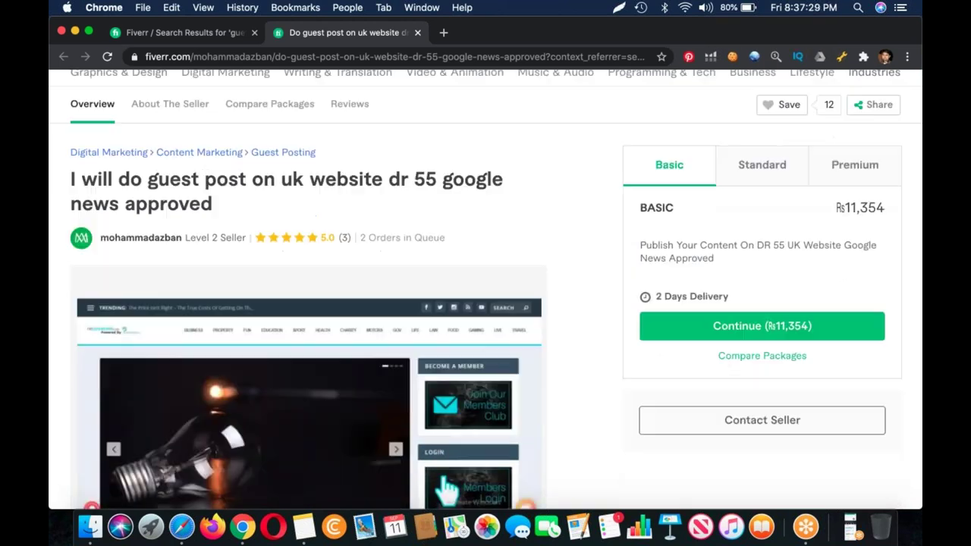
{"action": "scroll", "coordinate": [762, 212], "scroll_direction": "right", "scroll_amount": 3}
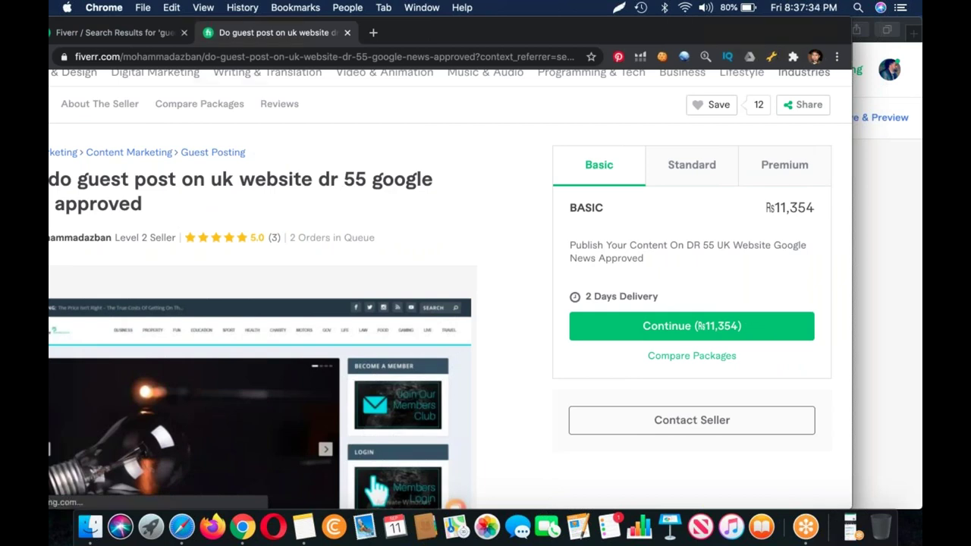
{"action": "left_click", "coordinate": [691, 165]}
{"action": "left_click", "coordinate": [784, 165]}
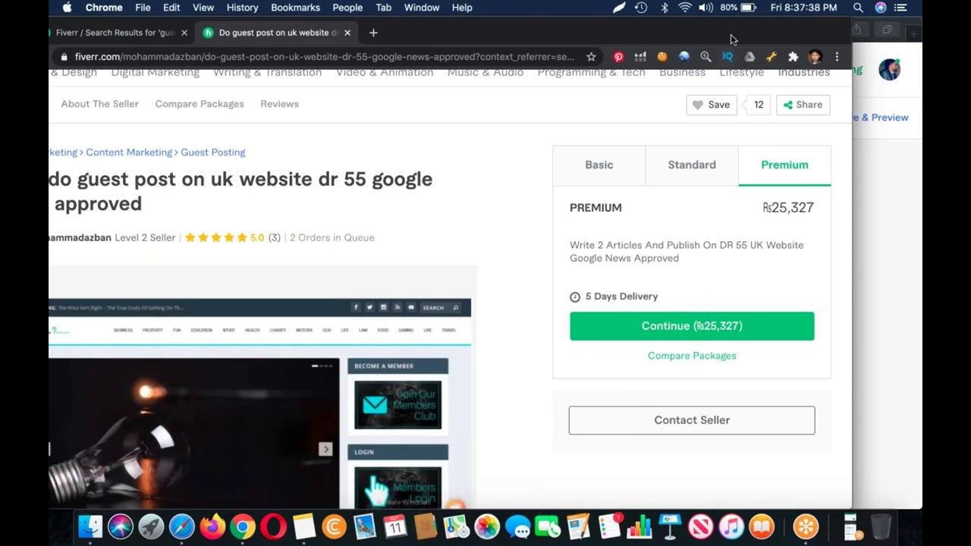
{"action": "left_click", "coordinate": [659, 167]}
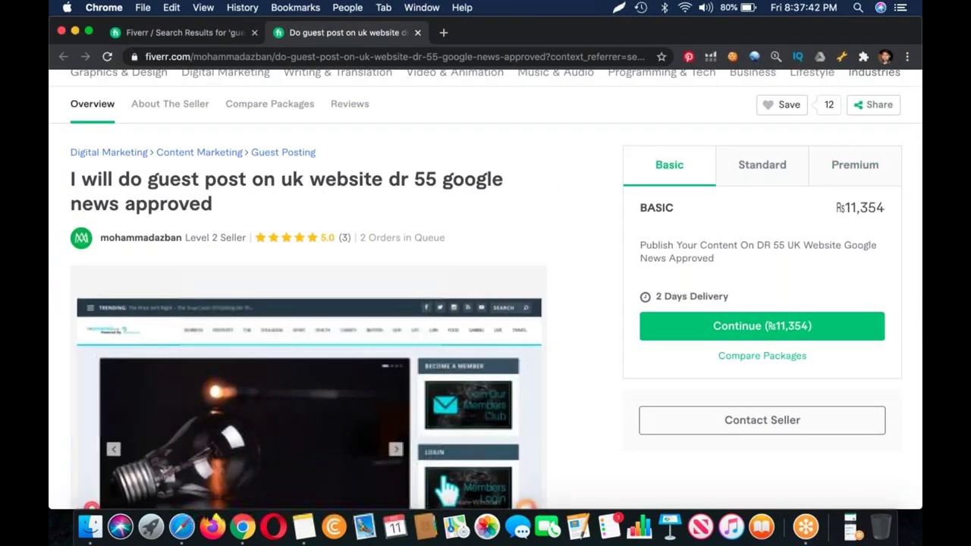
{"action": "scroll", "coordinate": [450, 375], "scroll_direction": "down", "scroll_amount": 1}
{"action": "left_click_drag", "start_coordinate": [361, 218], "coordinate": [445, 217]}
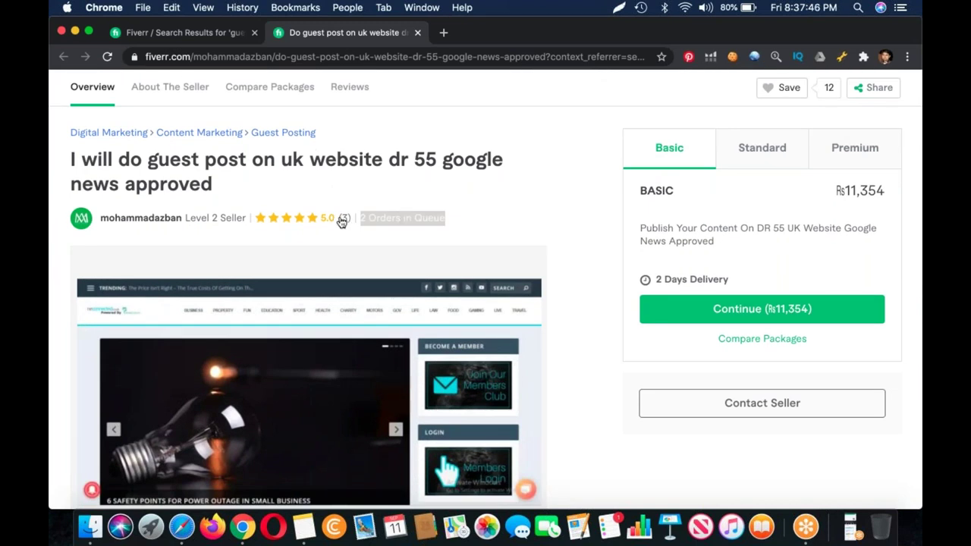
Copy the full About This Gig text, from the opening sentence through the anchor text / keyword question
{"action": "scroll", "coordinate": [534, 233], "scroll_direction": "down", "scroll_amount": 3}
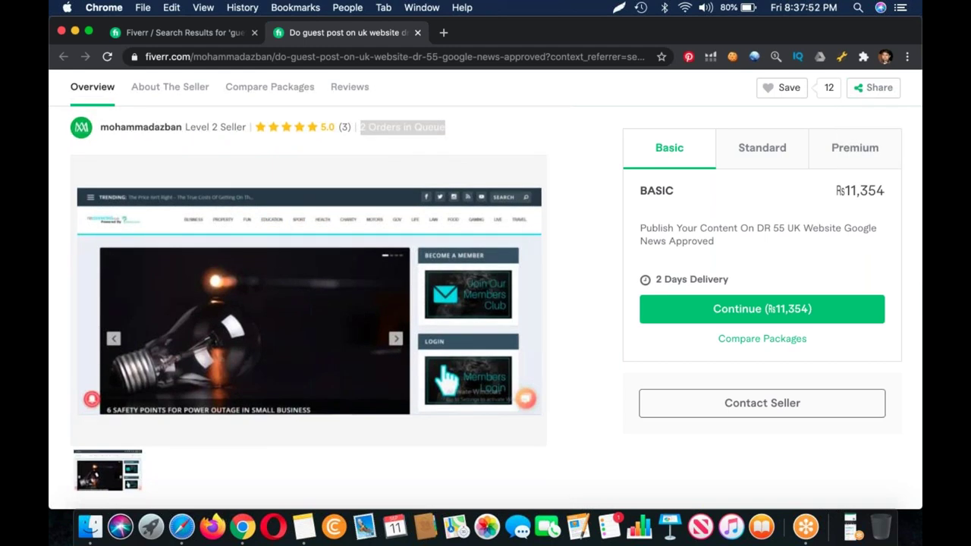
{"action": "scroll", "coordinate": [341, 251], "scroll_direction": "down", "scroll_amount": 5}
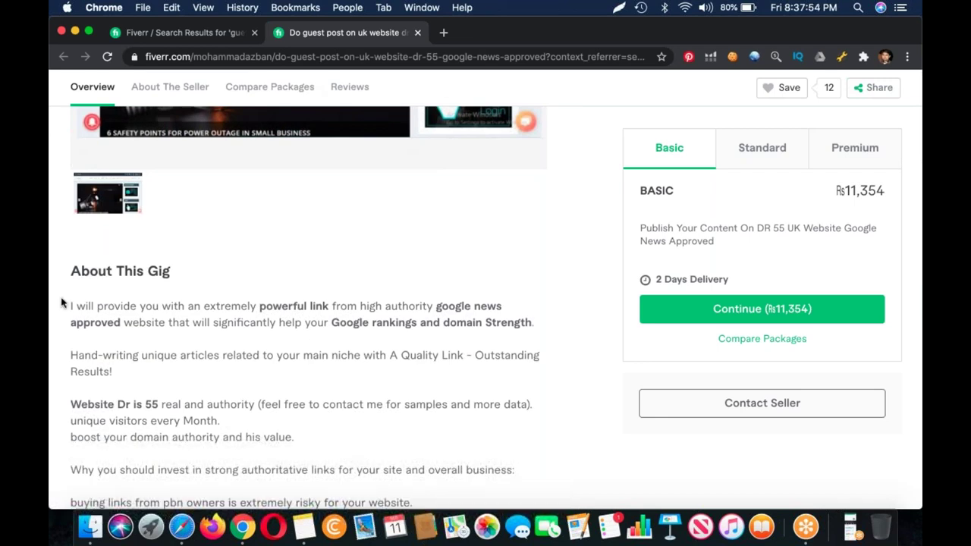
{"action": "left_click_drag", "start_coordinate": [174, 405], "coordinate": [64, 303]}
{"action": "scroll", "coordinate": [286, 308], "scroll_direction": "down", "scroll_amount": 6}
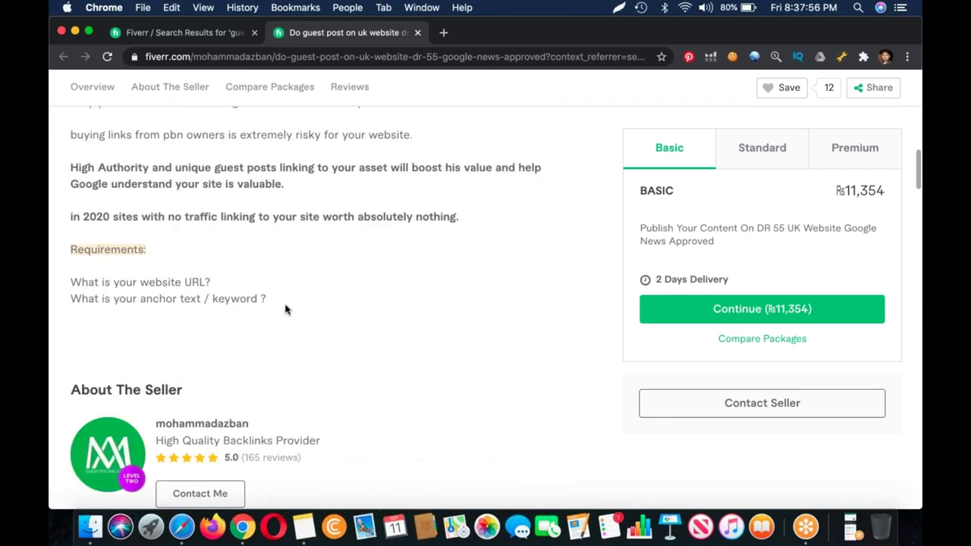
{"action": "left_click", "coordinate": [287, 309], "text": "shift"}
{"action": "key", "text": "super+c"}
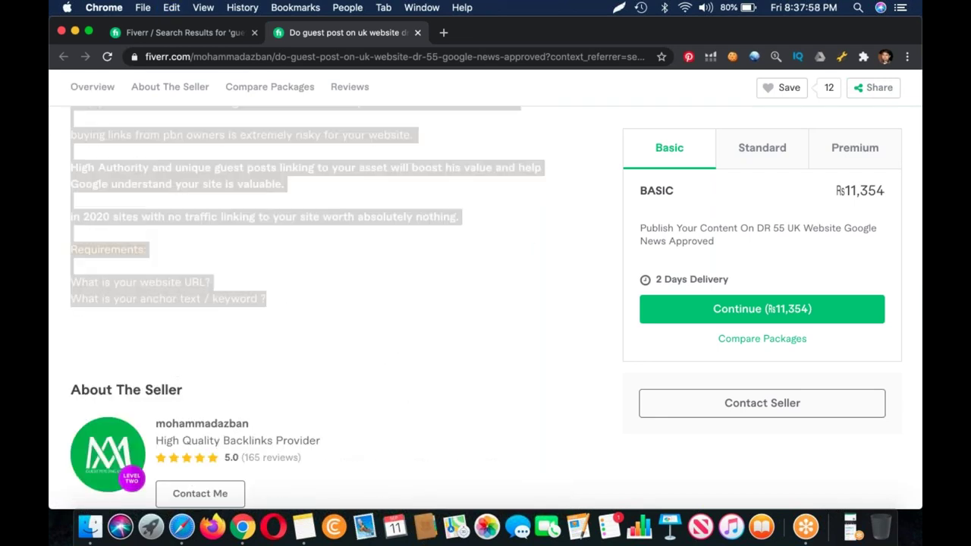
Switch back to Safari and paste the copied text as the new gig's description
{"action": "key", "text": "ctrl+shift+Tab"}
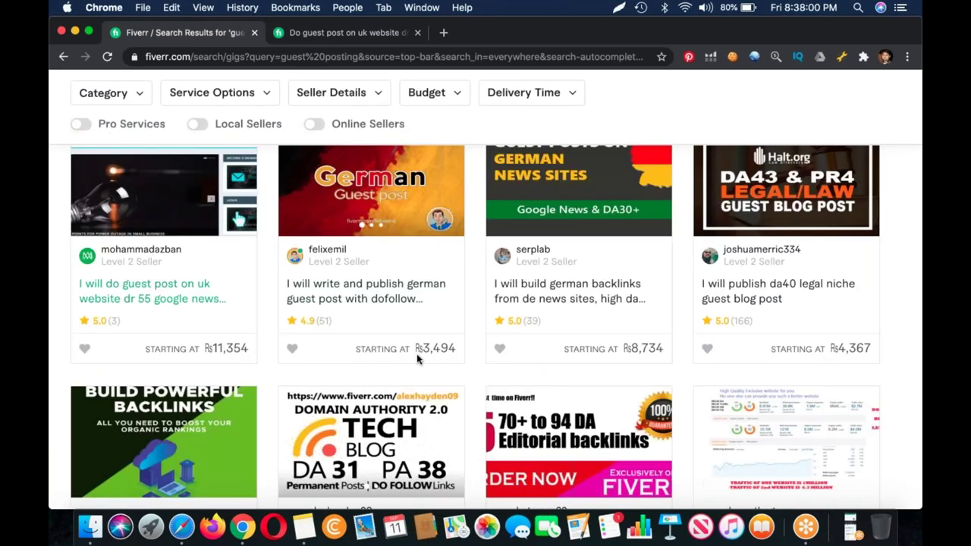
{"action": "key", "text": "super+Tab"}
{"action": "key", "text": "super+v"}
{"action": "scroll", "coordinate": [353, 147], "scroll_direction": "down", "scroll_amount": 5}
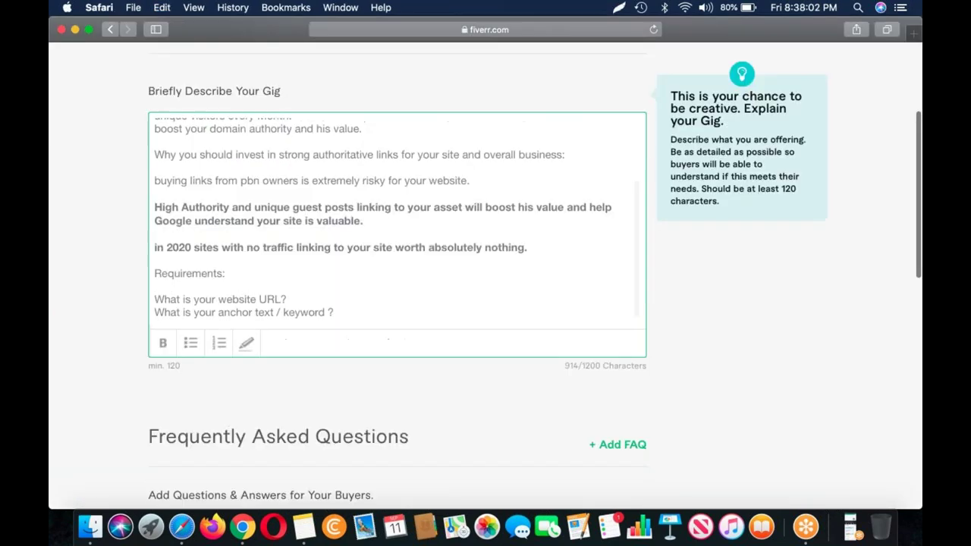
Highlight the "High Authority and unique guest posts" paragraph and the opening "I will provide you" paragraph of the description
{"action": "triple_click", "coordinate": [353, 147]}
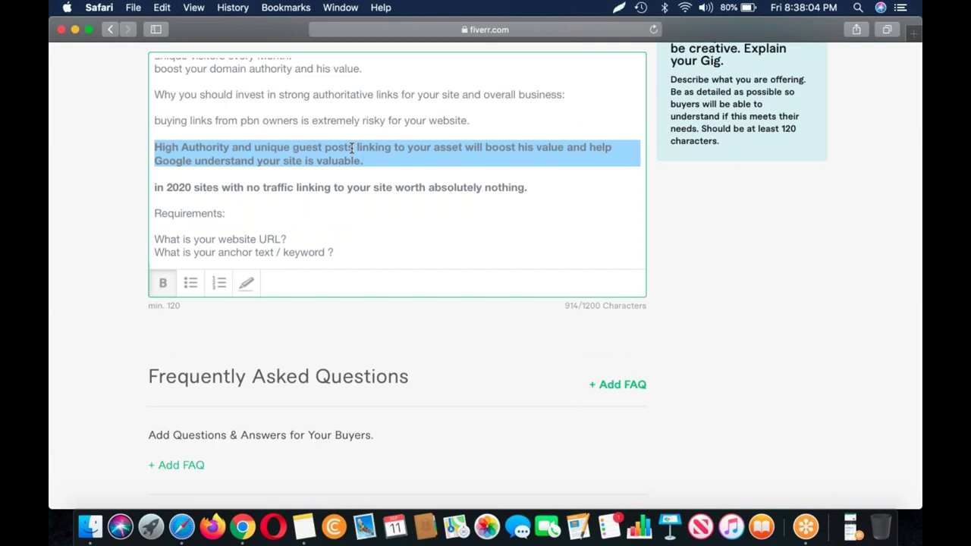
{"action": "left_click", "coordinate": [247, 283]}
{"action": "scroll", "coordinate": [282, 87], "scroll_direction": "up", "scroll_amount": 3}
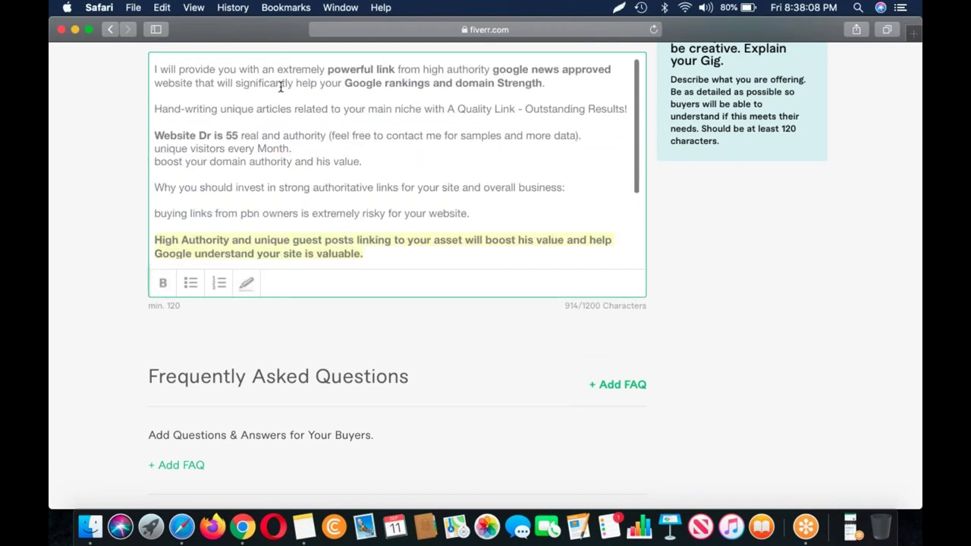
{"action": "triple_click", "coordinate": [277, 63]}
{"action": "left_click", "coordinate": [246, 283]}
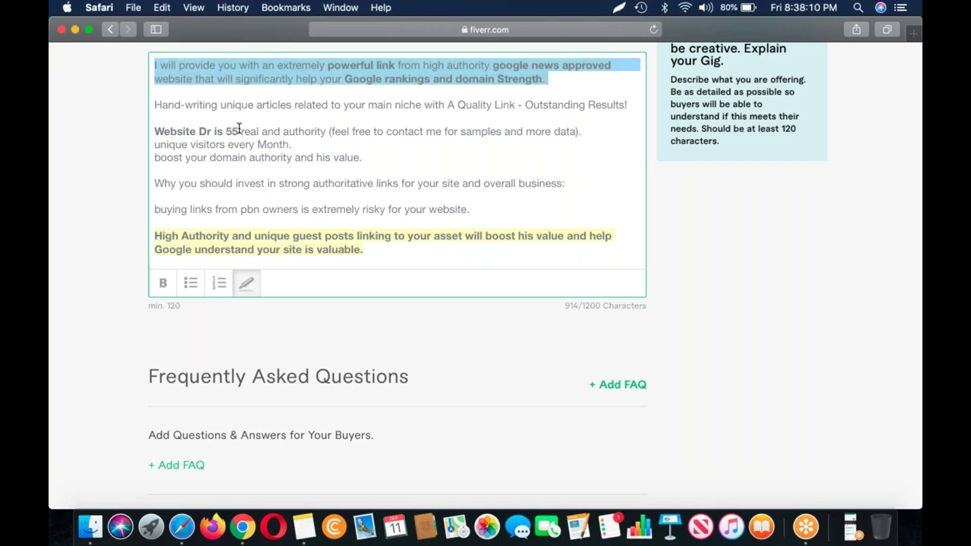
Toggle bold formatting on the "Website Dr is 55" line of the description
{"action": "triple_click", "coordinate": [235, 132]}
{"action": "left_click", "coordinate": [163, 282]}
{"action": "left_click", "coordinate": [166, 279]}
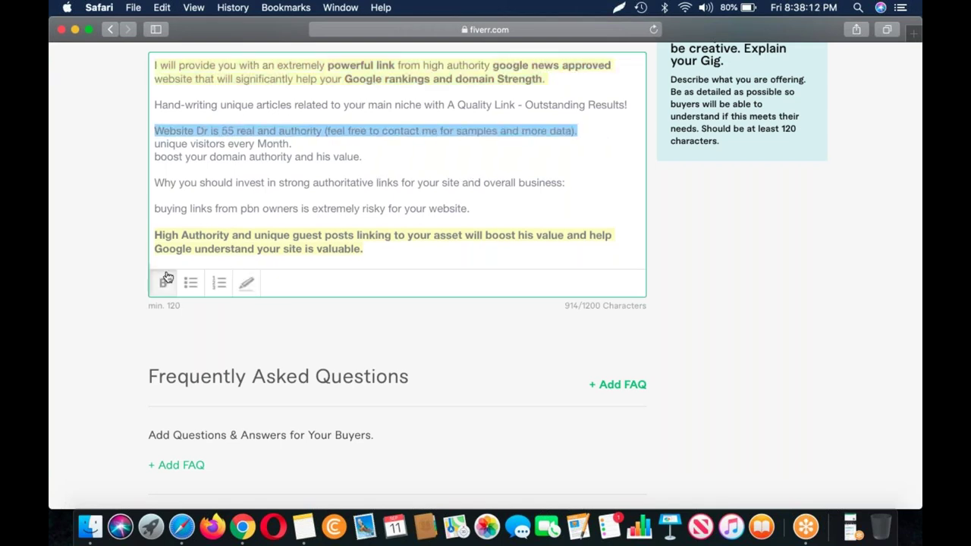
{"action": "left_click", "coordinate": [167, 279]}
{"action": "left_click", "coordinate": [258, 197]}
Save the gig description without adding any FAQ and continue to the requirements
{"action": "scroll", "coordinate": [258, 196], "scroll_direction": "down", "scroll_amount": 3}
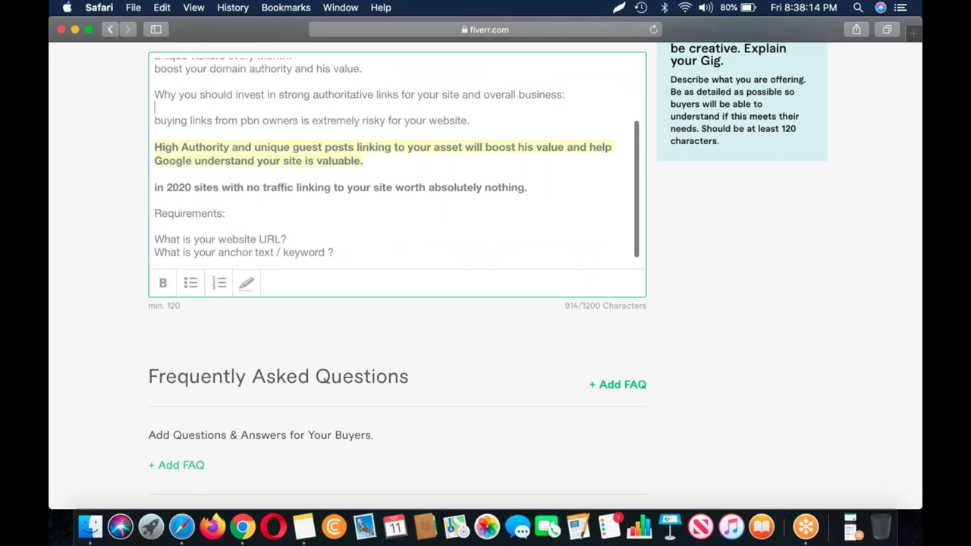
{"action": "scroll", "coordinate": [574, 285], "scroll_direction": "down", "scroll_amount": 5}
{"action": "left_click", "coordinate": [574, 285]}
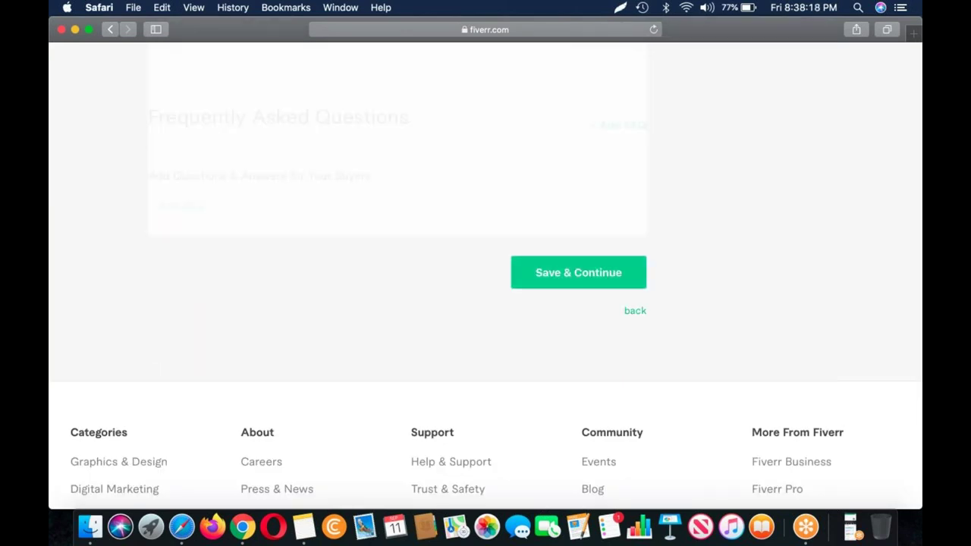
Write requirement 1: "Kindly send us your article if you ordered basic service. If you paid for article just send us your Keyword & website url."
{"action": "left_click", "coordinate": [314, 333]}
{"action": "type", "text": "Kindly "}
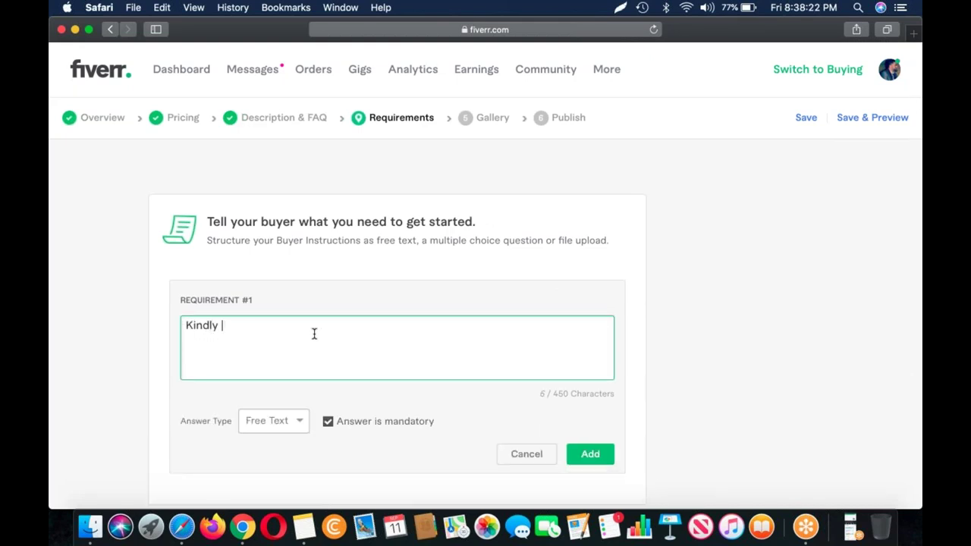
{"action": "type", "text": "send us your article"}
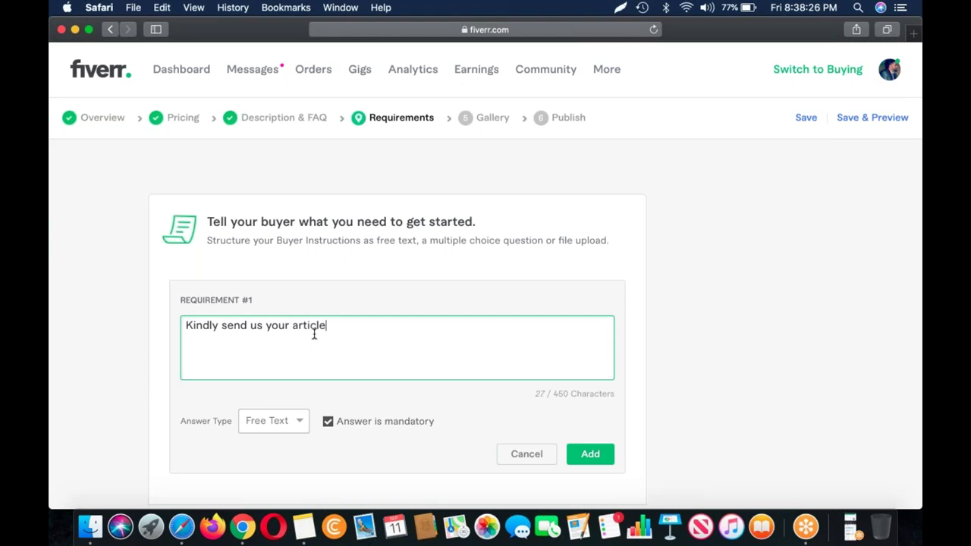
{"action": "type", "text": "if you ordered basic "}
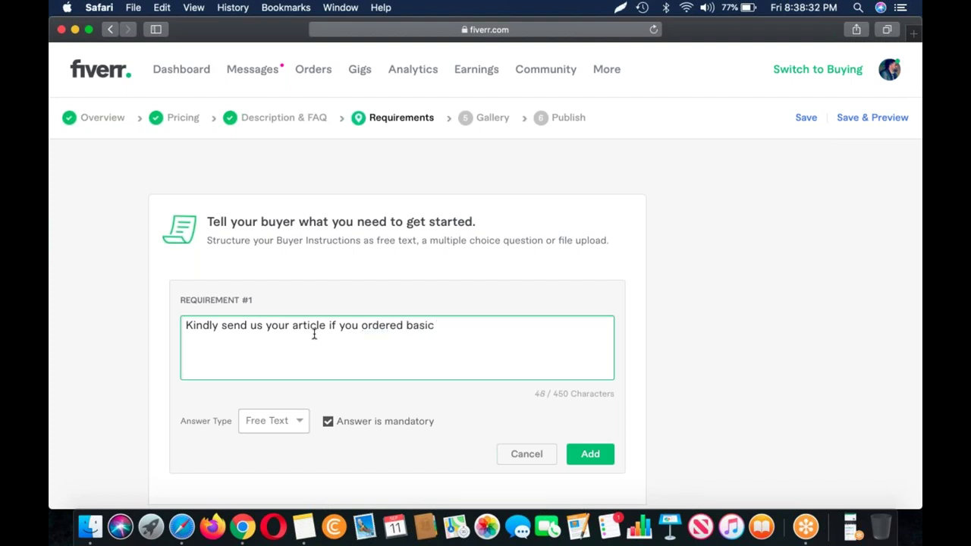
{"action": "type", "text": "service. If you paid for article just send us your Keyword & website url."}
Toggle the mandatory-answer option for requirement 1 off and back on
{"action": "scroll", "coordinate": [341, 231], "scroll_direction": "down", "scroll_amount": 3}
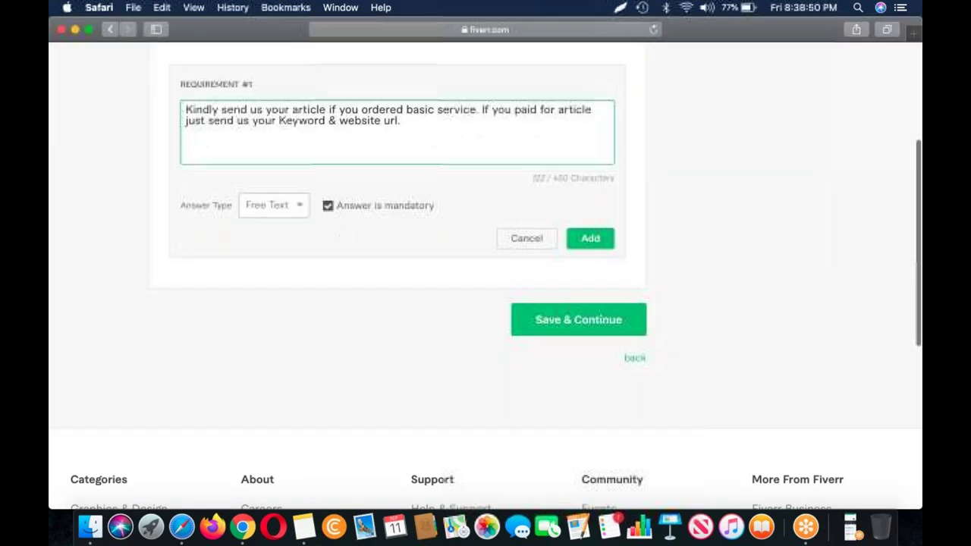
{"action": "left_click", "coordinate": [328, 205]}
{"action": "left_click", "coordinate": [328, 206]}
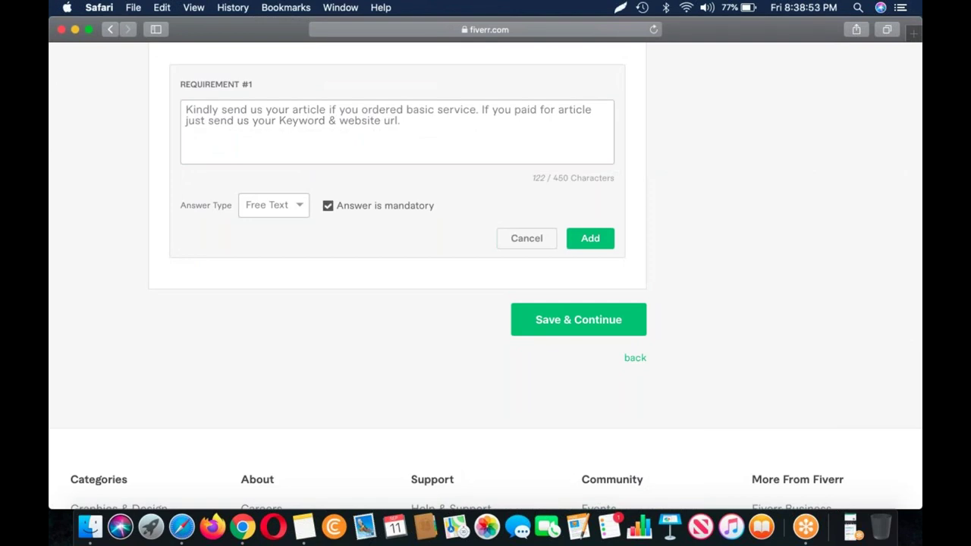
{"action": "left_click", "coordinate": [372, 211]}
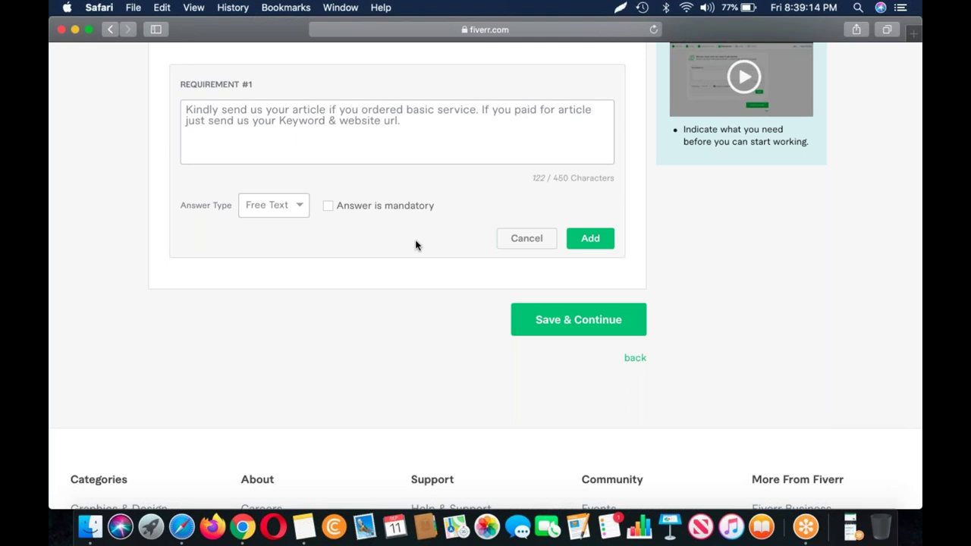
{"action": "left_click", "coordinate": [392, 206]}
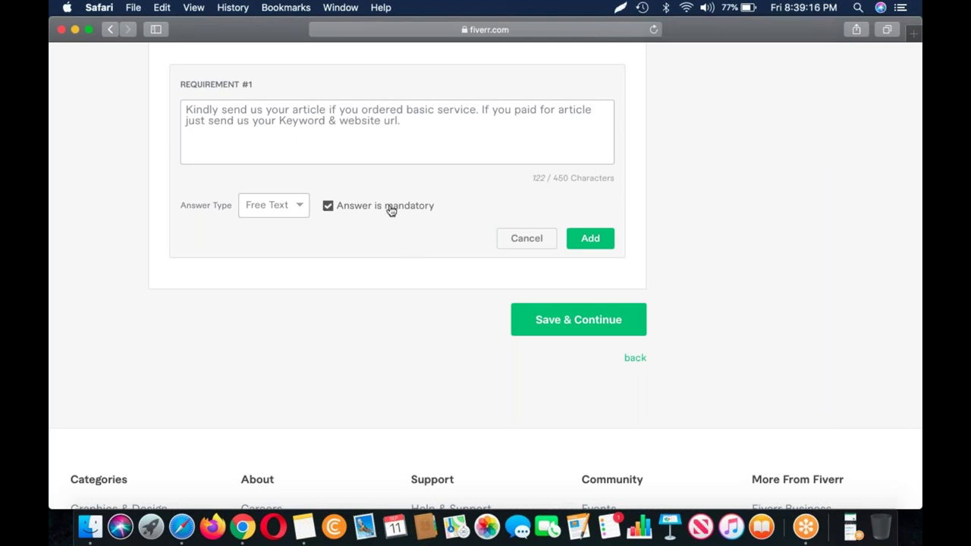
Add requirement 1 to the gig, then save and continue to the gallery's video, photo and PDF upload sections
{"action": "left_click", "coordinate": [591, 237]}
{"action": "left_click", "coordinate": [531, 241]}
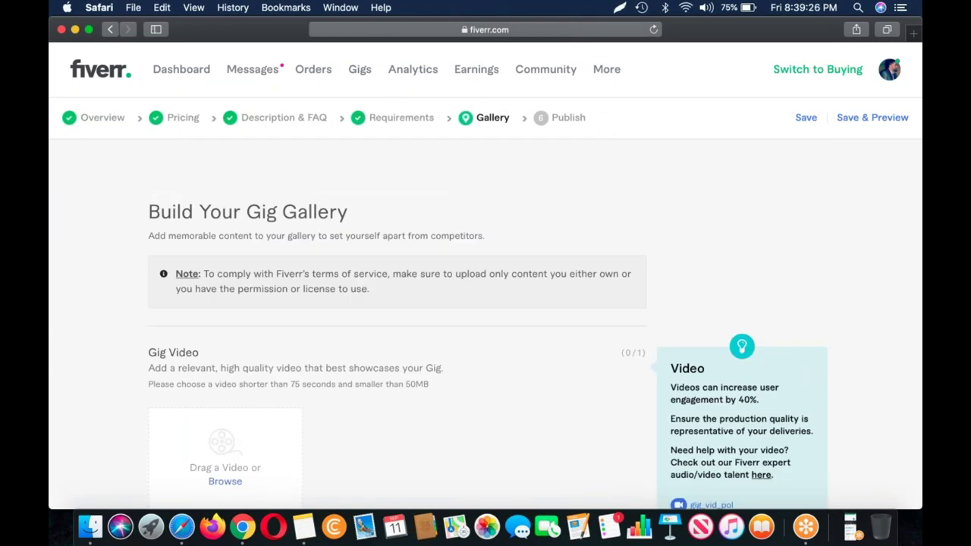
{"action": "scroll", "coordinate": [486, 304], "scroll_direction": "down", "scroll_amount": 5}
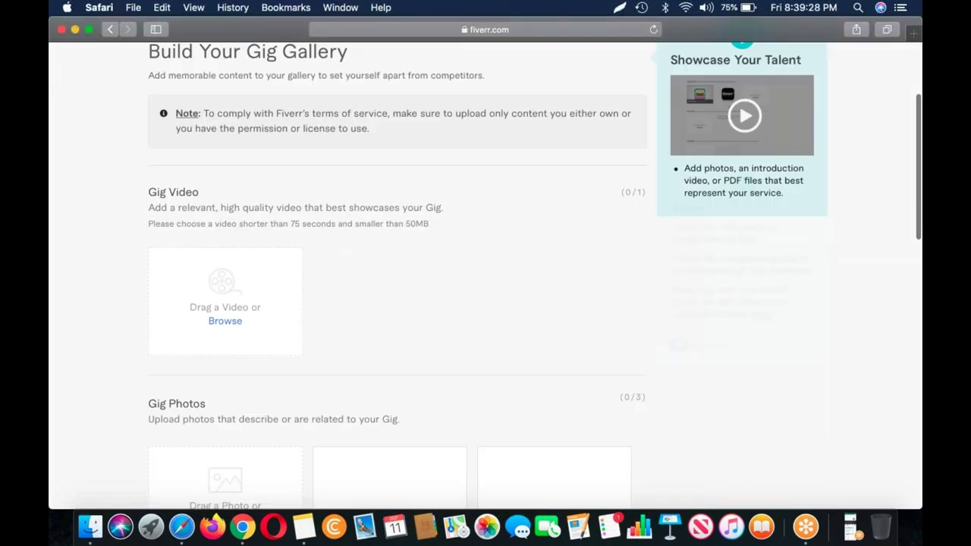
{"action": "scroll", "coordinate": [486, 303], "scroll_direction": "up", "scroll_amount": 3}
{"action": "scroll", "coordinate": [310, 405], "scroll_direction": "down", "scroll_amount": 3}
{"action": "scroll", "coordinate": [111, 150], "scroll_direction": "down", "scroll_amount": 3}
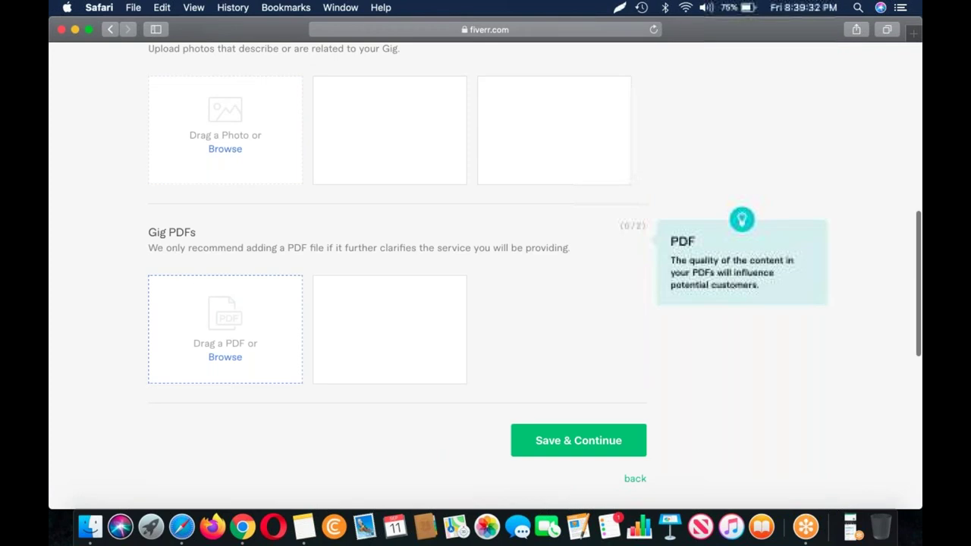
{"action": "scroll", "coordinate": [485, 274], "scroll_direction": "up", "scroll_amount": 5}
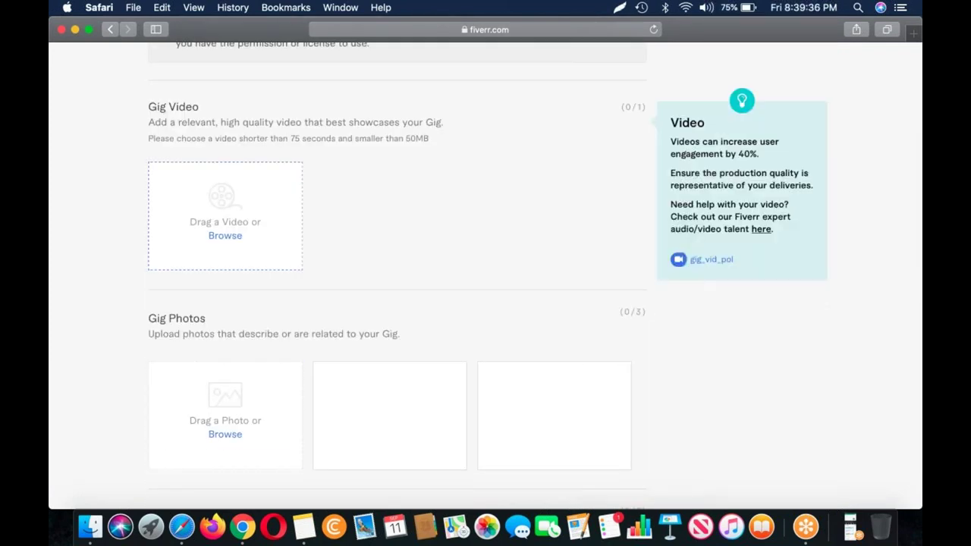
{"action": "scroll", "coordinate": [206, 250], "scroll_direction": "down", "scroll_amount": 3}
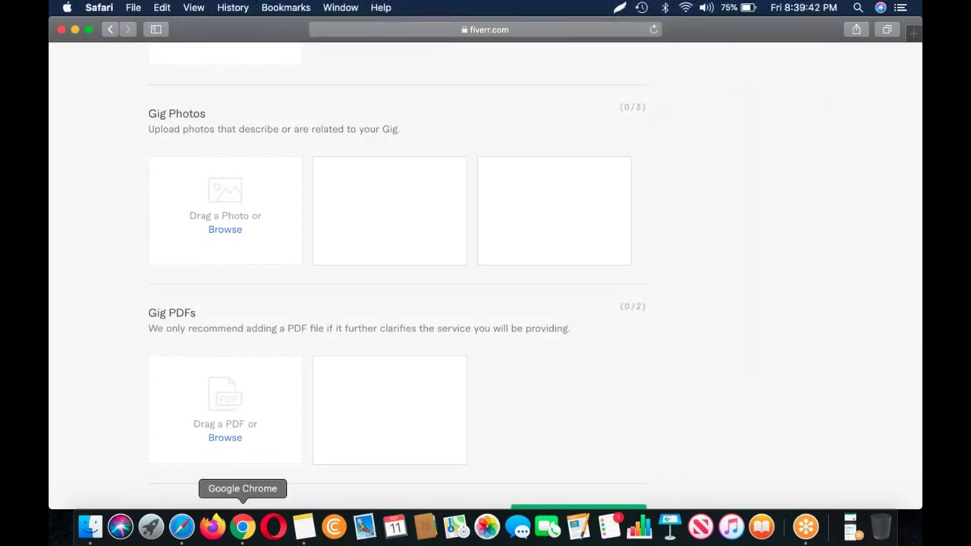
Switch to Notes and add the gig image size 550x370 as a new item below the guest post service
{"action": "left_click", "coordinate": [304, 527]}
{"action": "key", "text": "Return"}
{"action": "type", "text": "550x"}
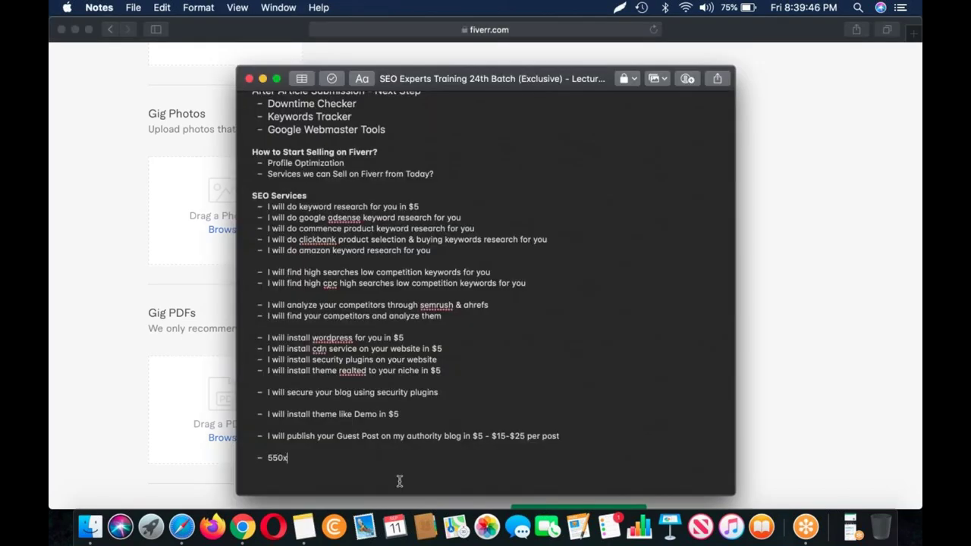
{"action": "type", "text": "370"}
Switch to Chrome and open canva.com in a new tab
{"action": "left_click", "coordinate": [243, 529]}
{"action": "key", "text": "super+t"}
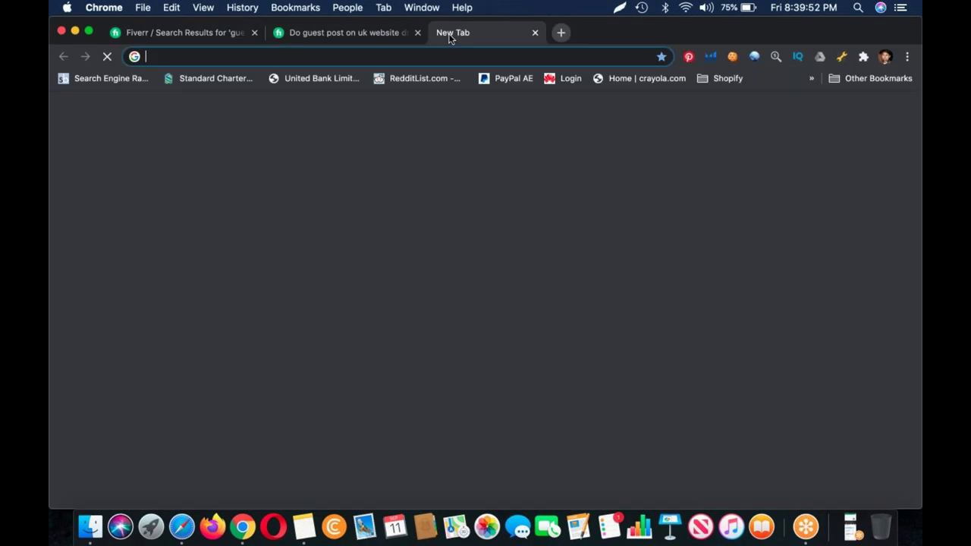
{"action": "type", "text": "canva.com"}
{"action": "key", "text": "Return"}
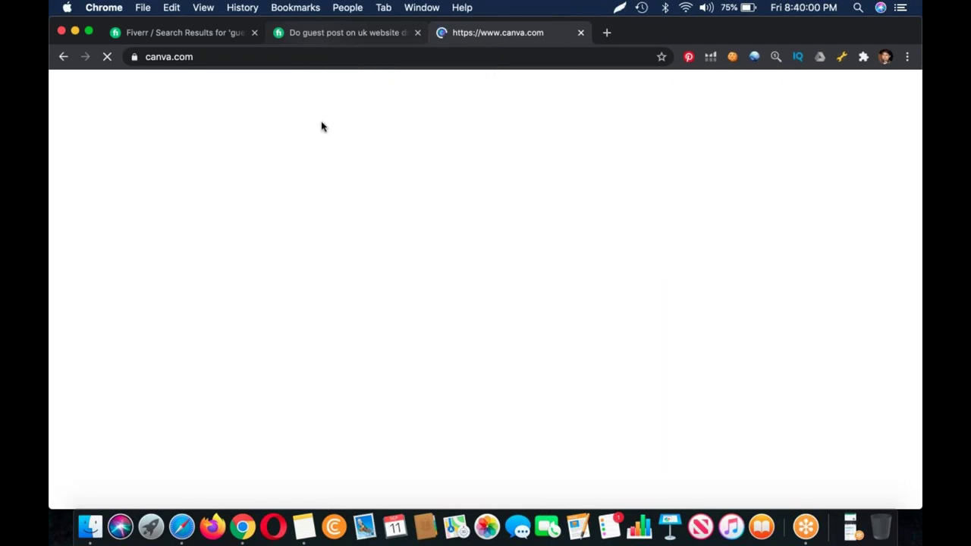
Examine the thumbnail designs of competing gigs in the Fiverr guest posting search results
{"action": "key", "text": "ctrl+shift+Tab"}
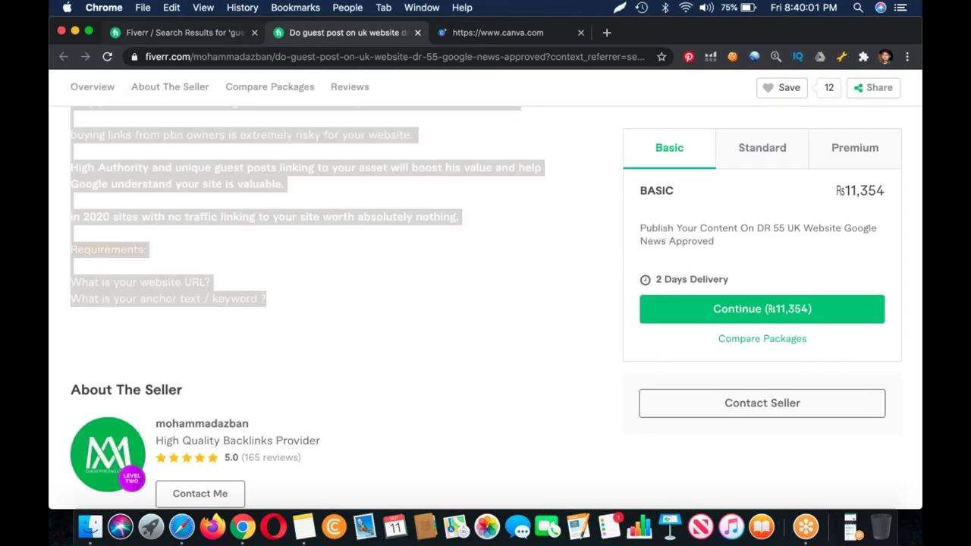
{"action": "key", "text": "ctrl+shift+Tab"}
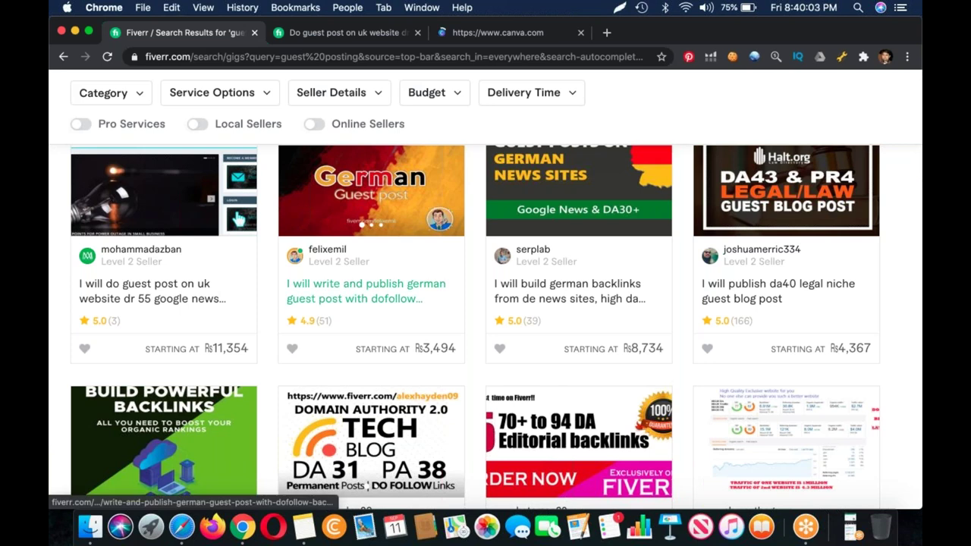
{"action": "scroll", "coordinate": [371, 304], "scroll_direction": "down", "scroll_amount": 5}
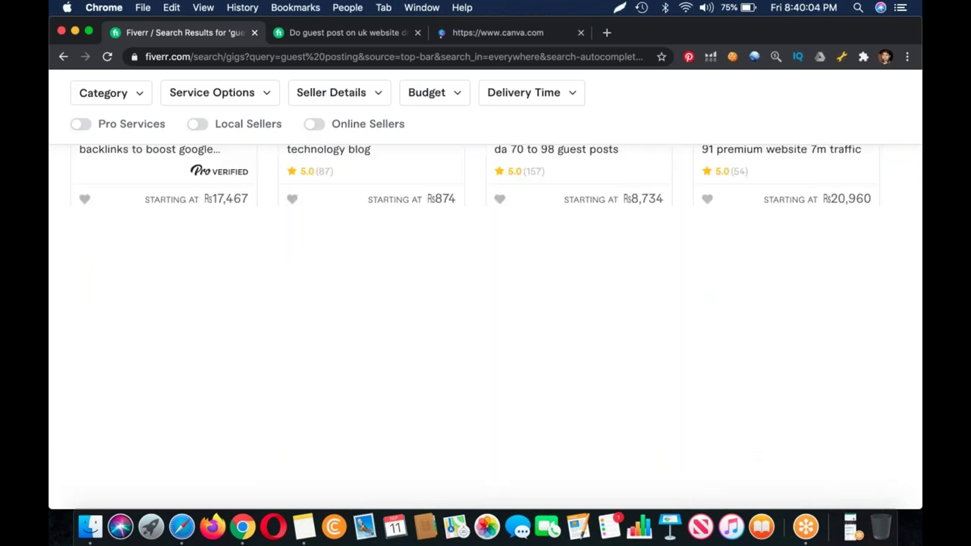
{"action": "scroll", "coordinate": [372, 304], "scroll_direction": "down", "scroll_amount": 5}
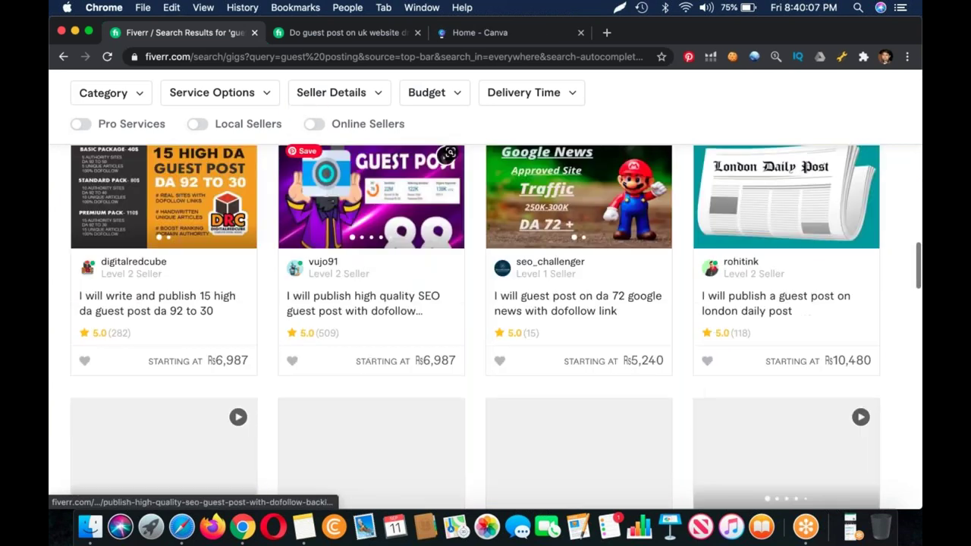
{"action": "scroll", "coordinate": [372, 270], "scroll_direction": "down", "scroll_amount": 1}
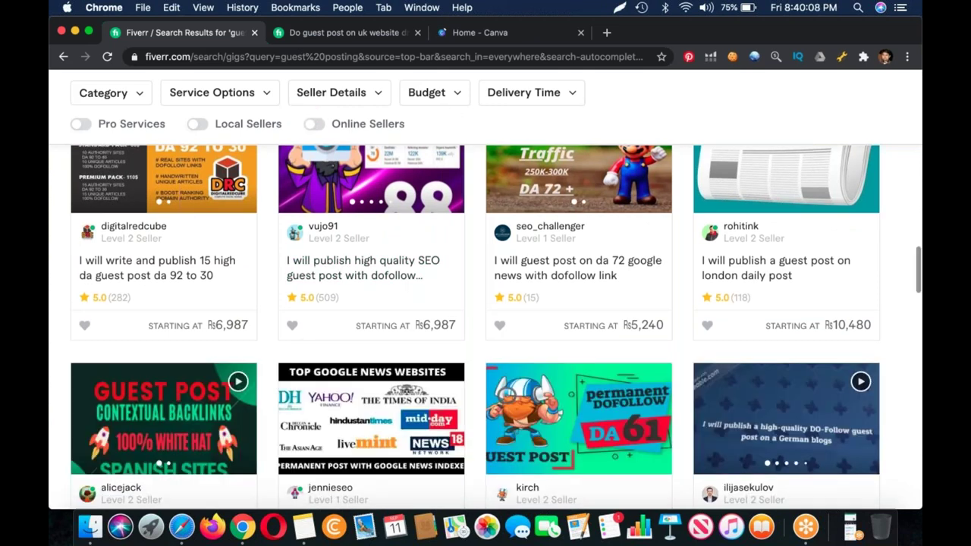
{"action": "scroll", "coordinate": [485, 326], "scroll_direction": "down", "scroll_amount": 7}
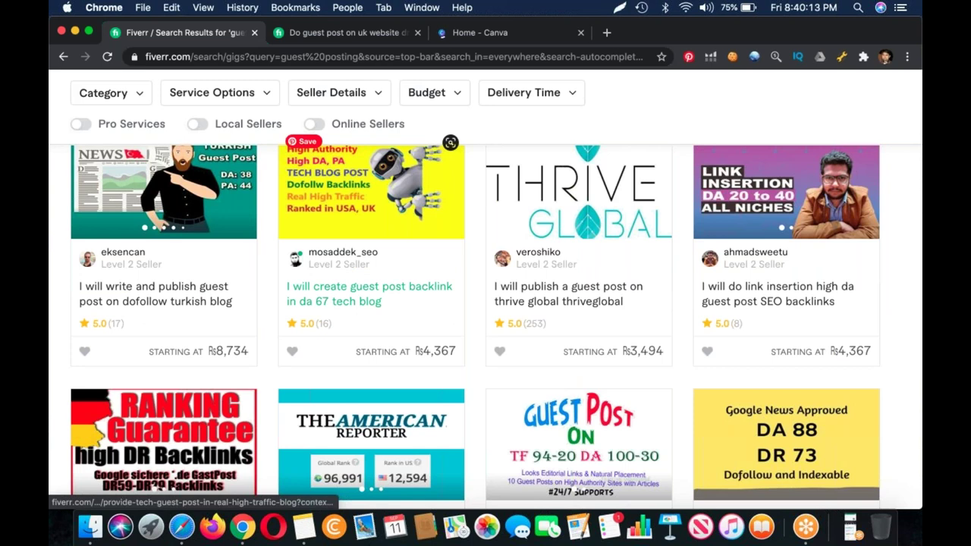
{"action": "scroll", "coordinate": [371, 319], "scroll_direction": "up", "scroll_amount": 2}
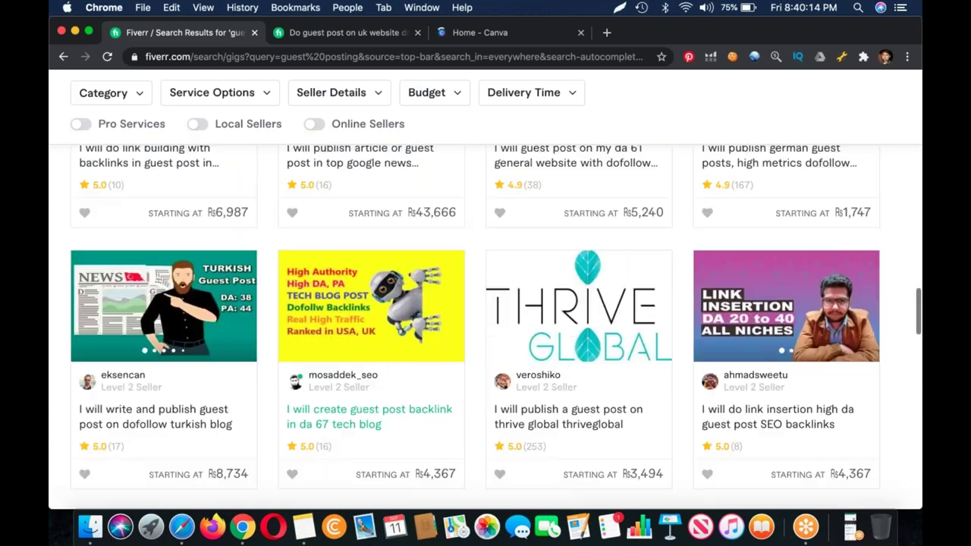
{"action": "scroll", "coordinate": [371, 318], "scroll_direction": "up", "scroll_amount": 4}
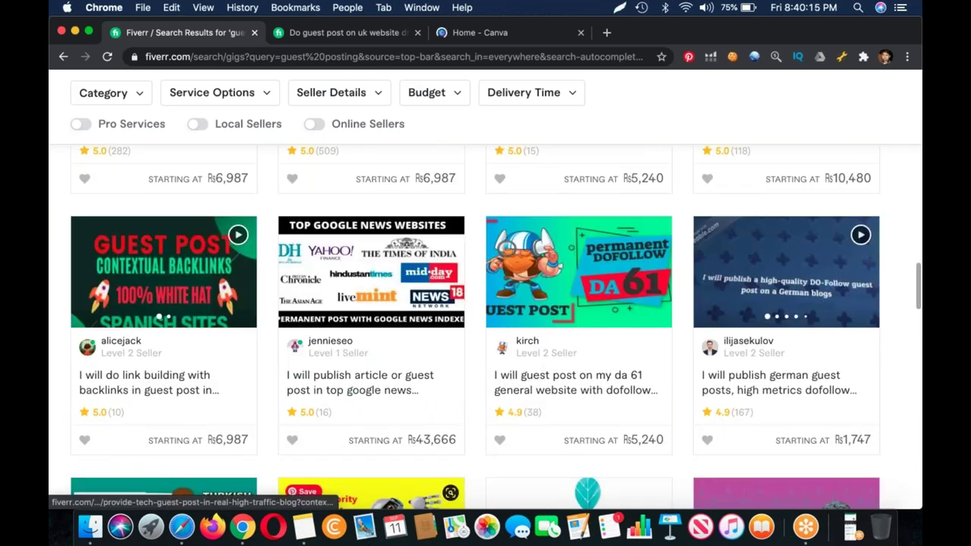
{"action": "scroll", "coordinate": [578, 305], "scroll_direction": "up", "scroll_amount": 3}
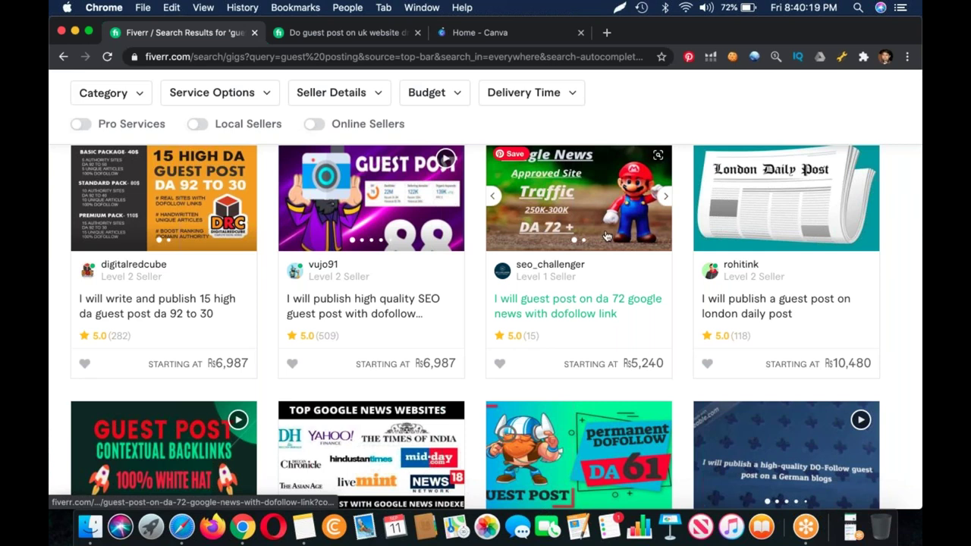
{"action": "scroll", "coordinate": [607, 237], "scroll_direction": "up", "scroll_amount": 5}
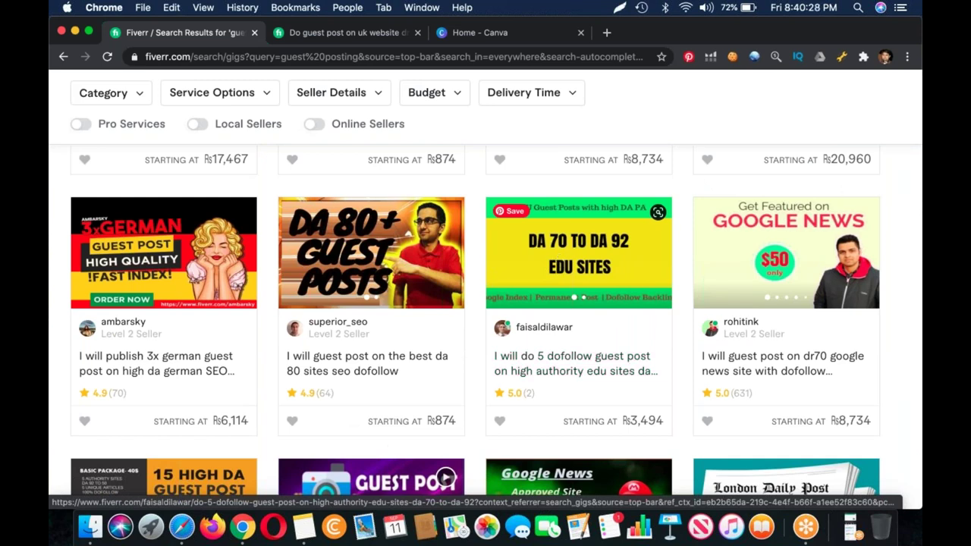
Return to Canva and start a new design with custom dimensions of 550 x 370 px
{"action": "key", "text": "super+3"}
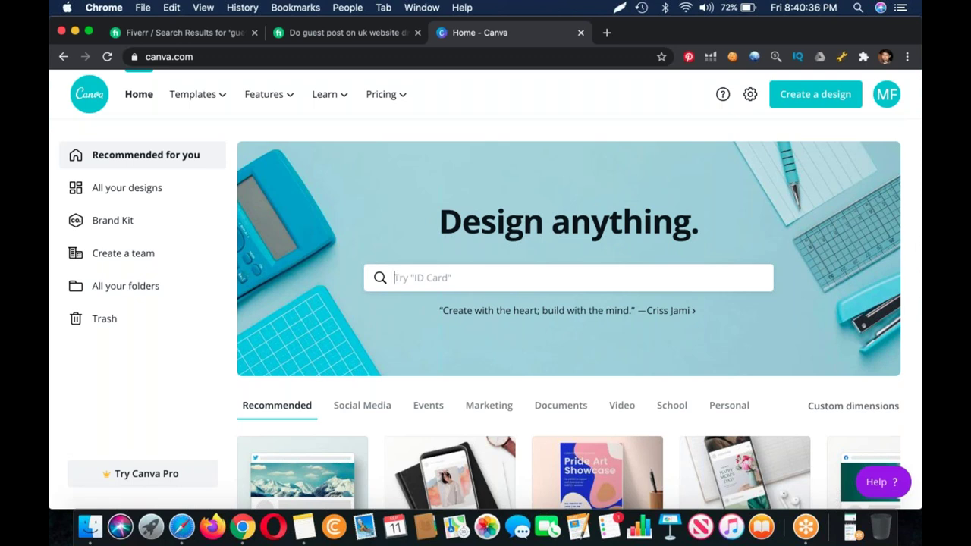
{"action": "scroll", "coordinate": [104, 319], "scroll_direction": "down", "scroll_amount": 2}
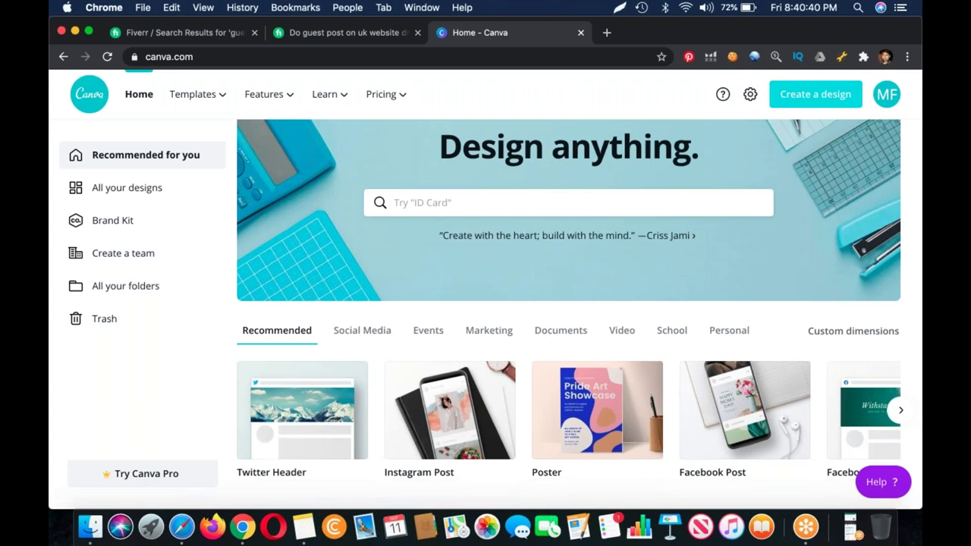
{"action": "left_click", "coordinate": [815, 94]}
{"action": "left_click", "coordinate": [687, 163]}
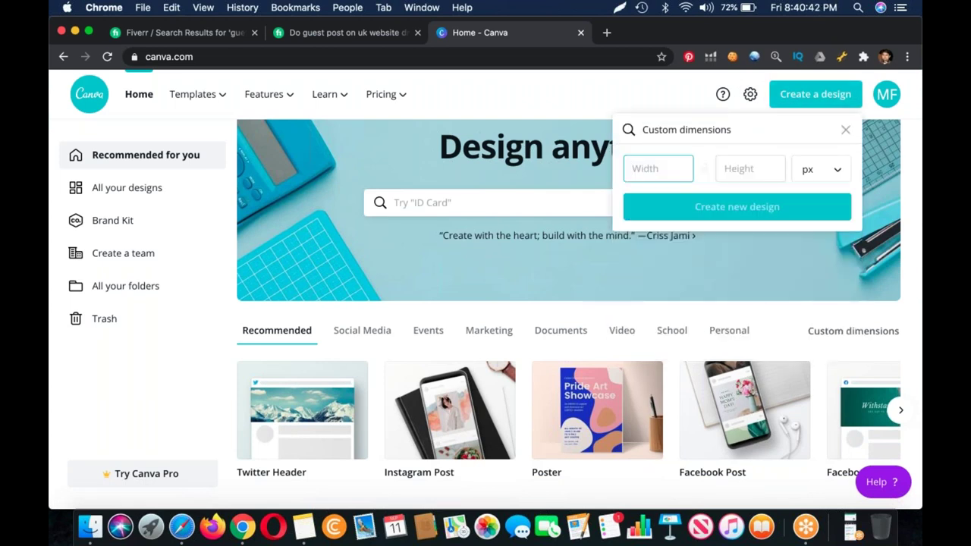
{"action": "type", "text": "550"}
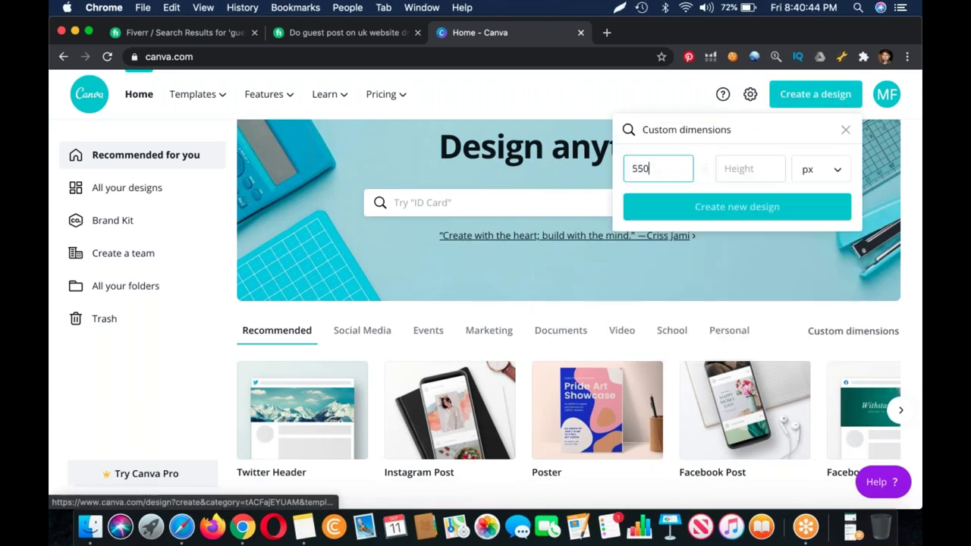
{"action": "left_click", "coordinate": [758, 168]}
{"action": "type", "text": "370"}
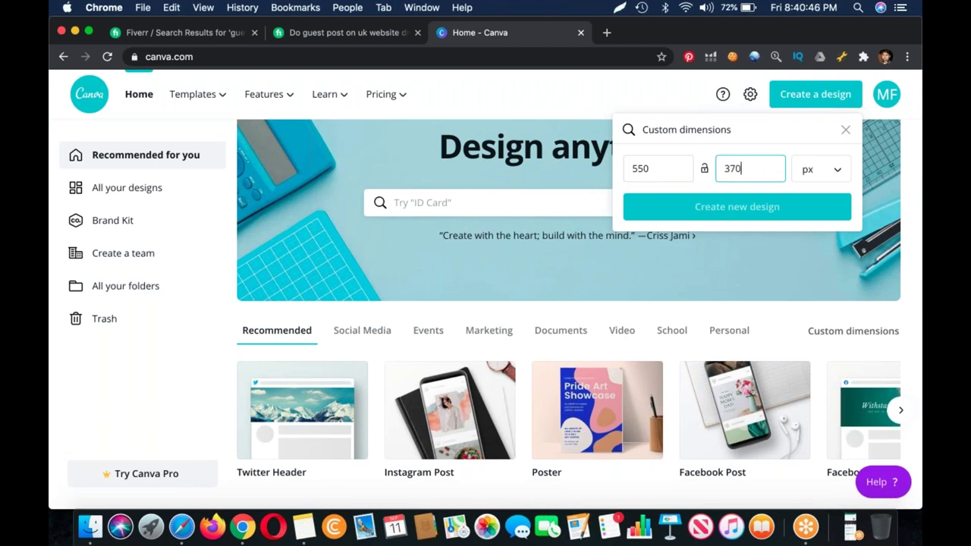